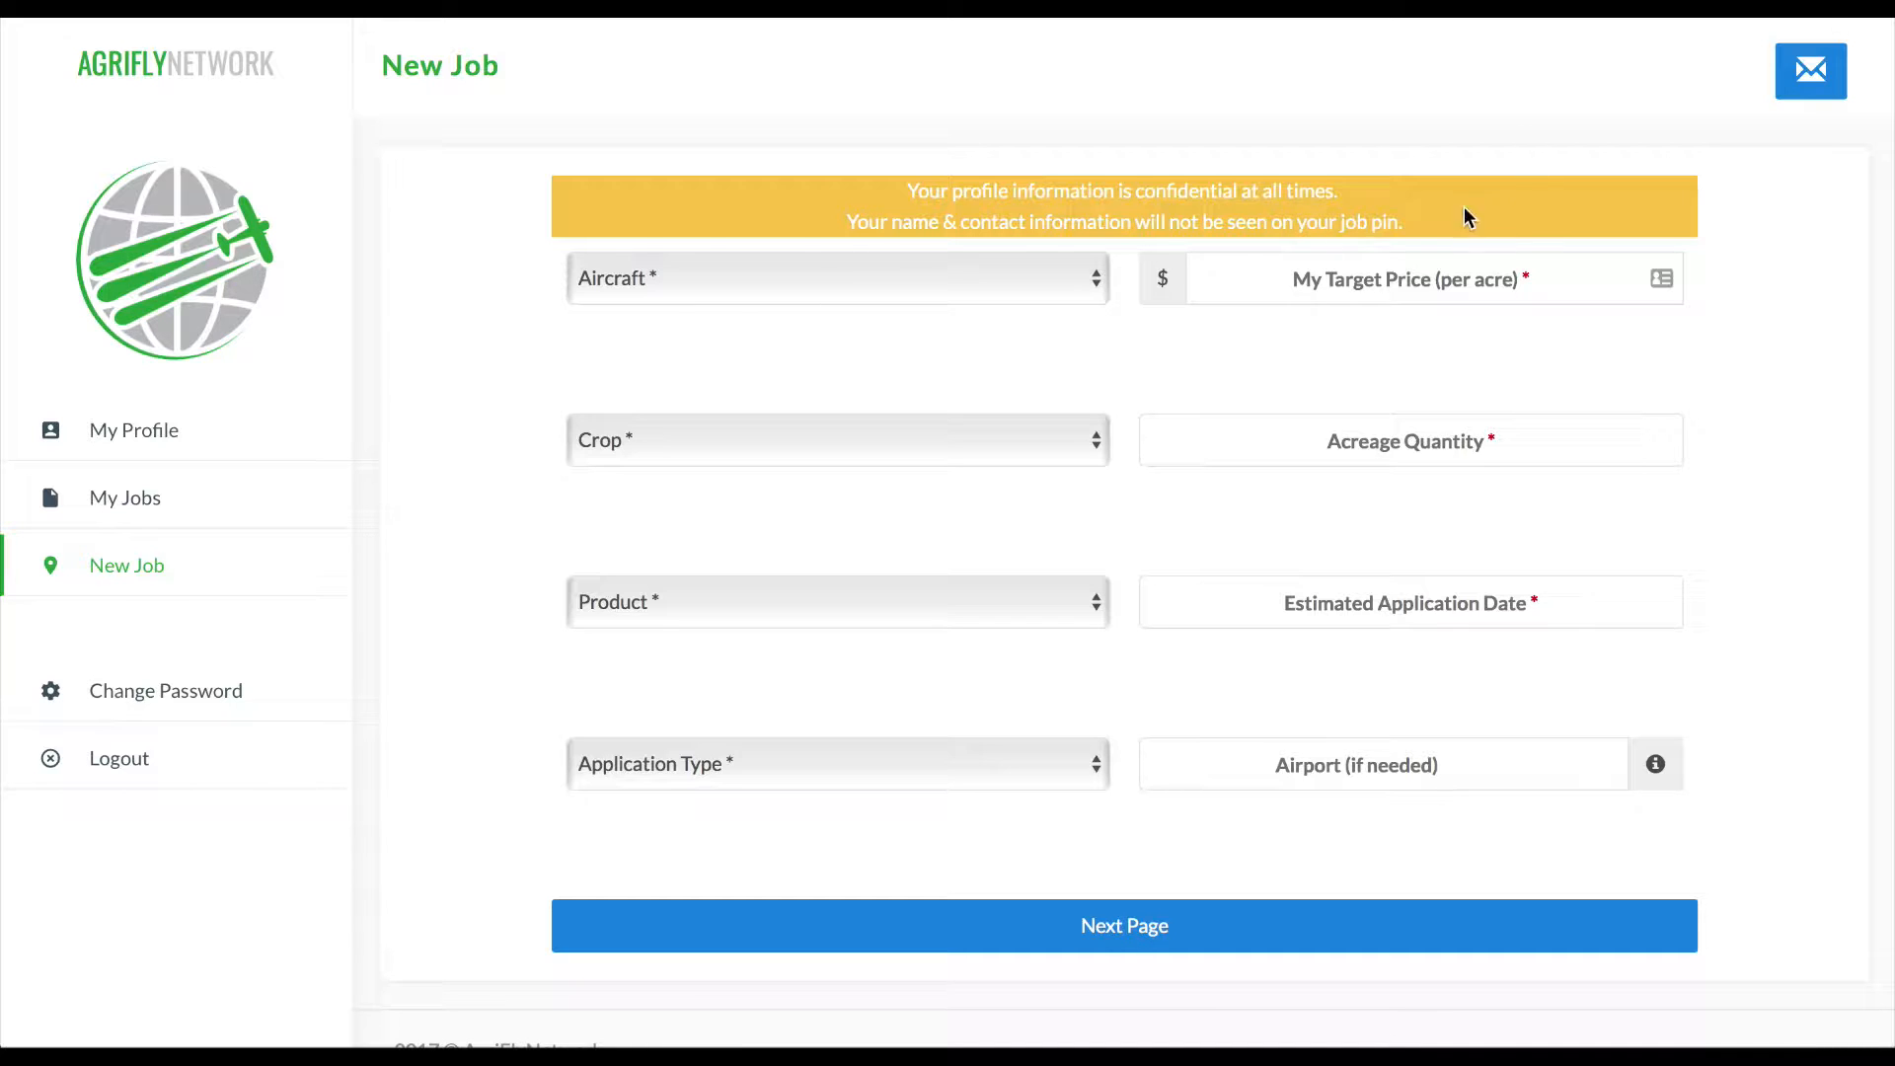
Set the aircraft to Airplane and the crop to Other with the custom entry TEST
click(1088, 289)
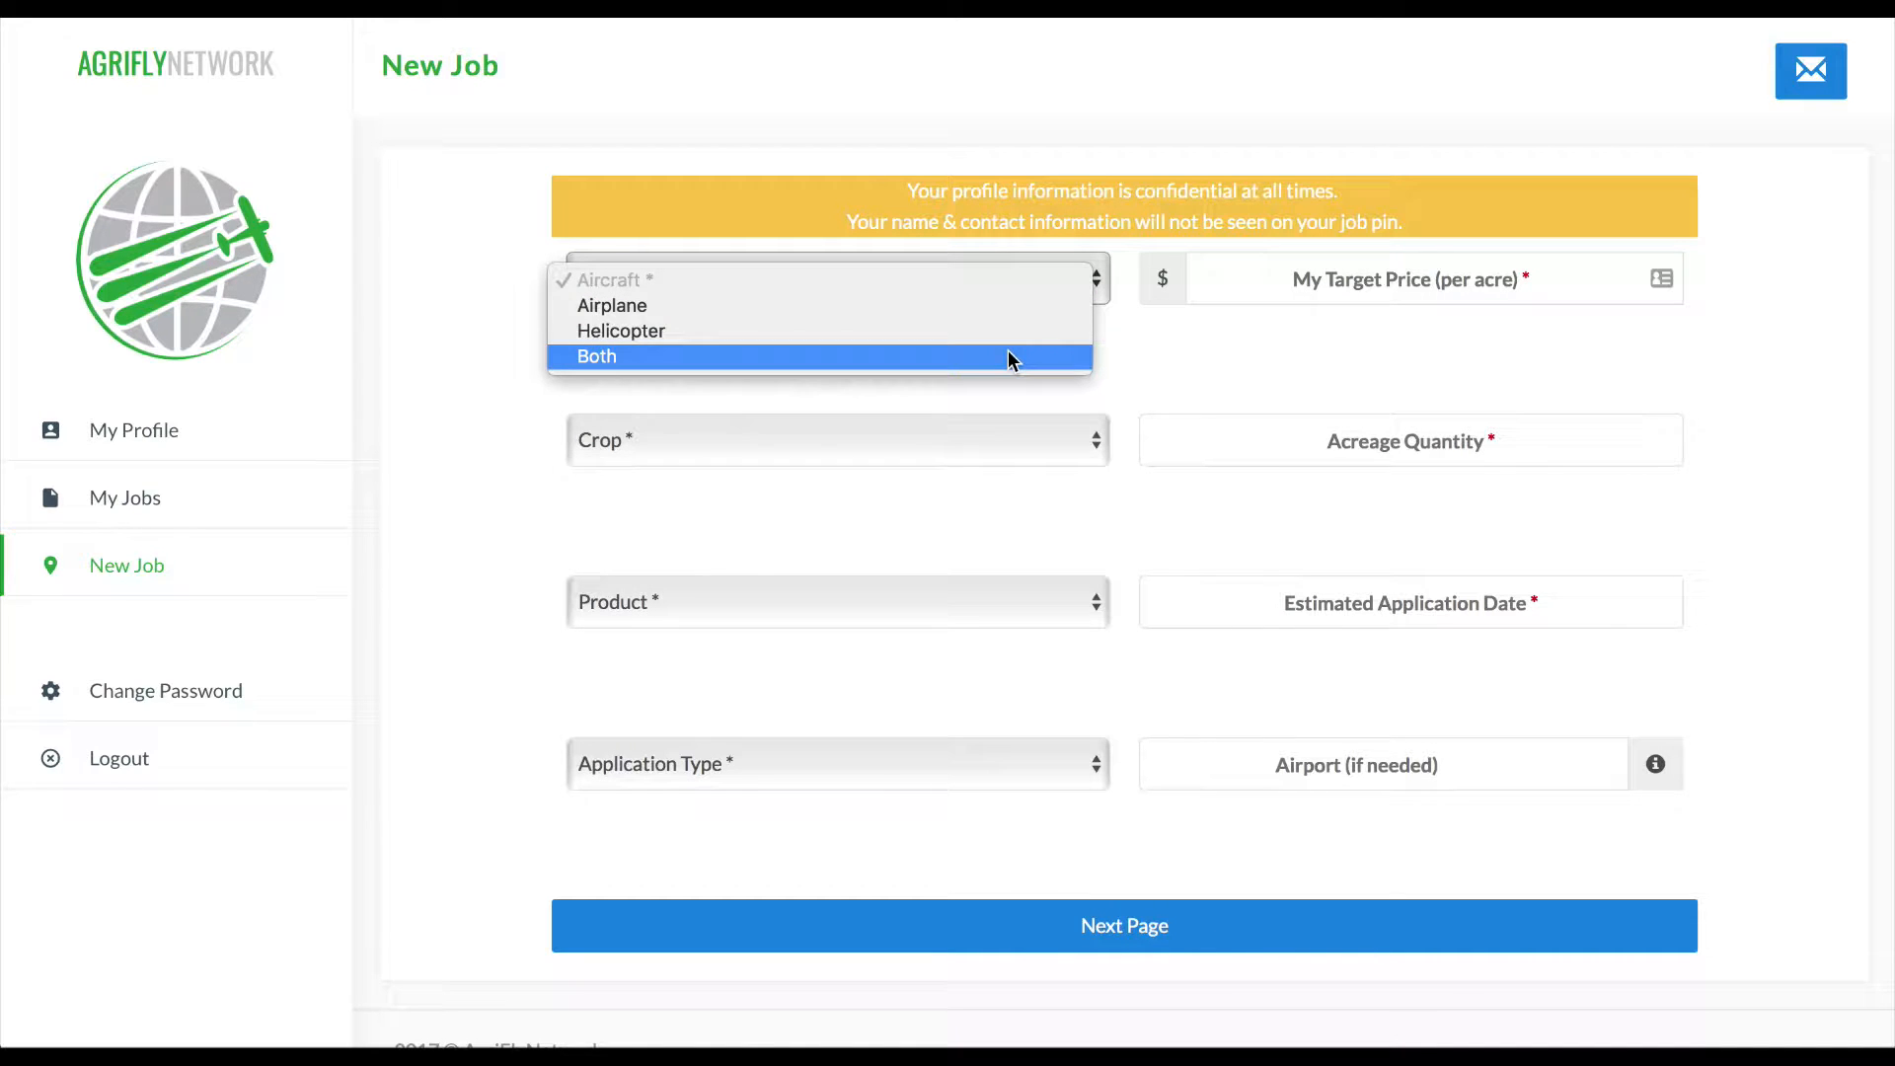
click(990, 301)
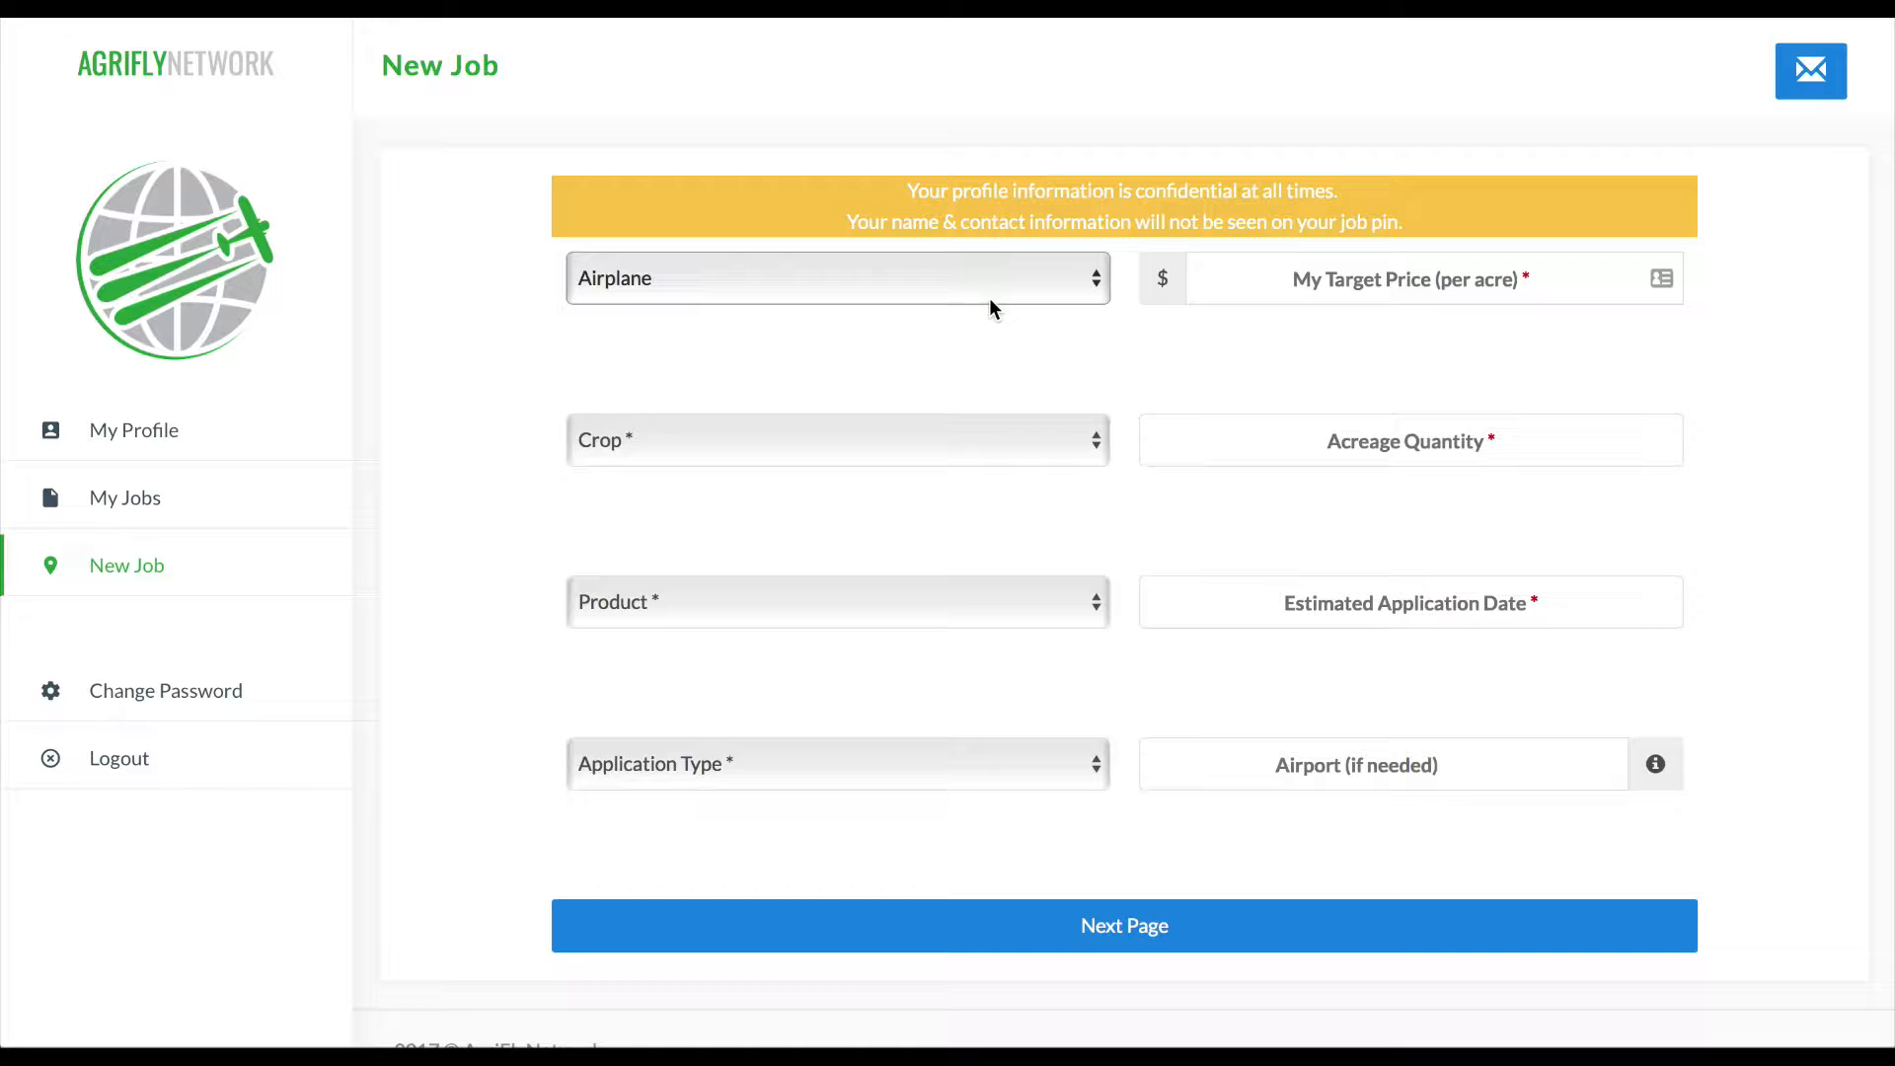
click(968, 439)
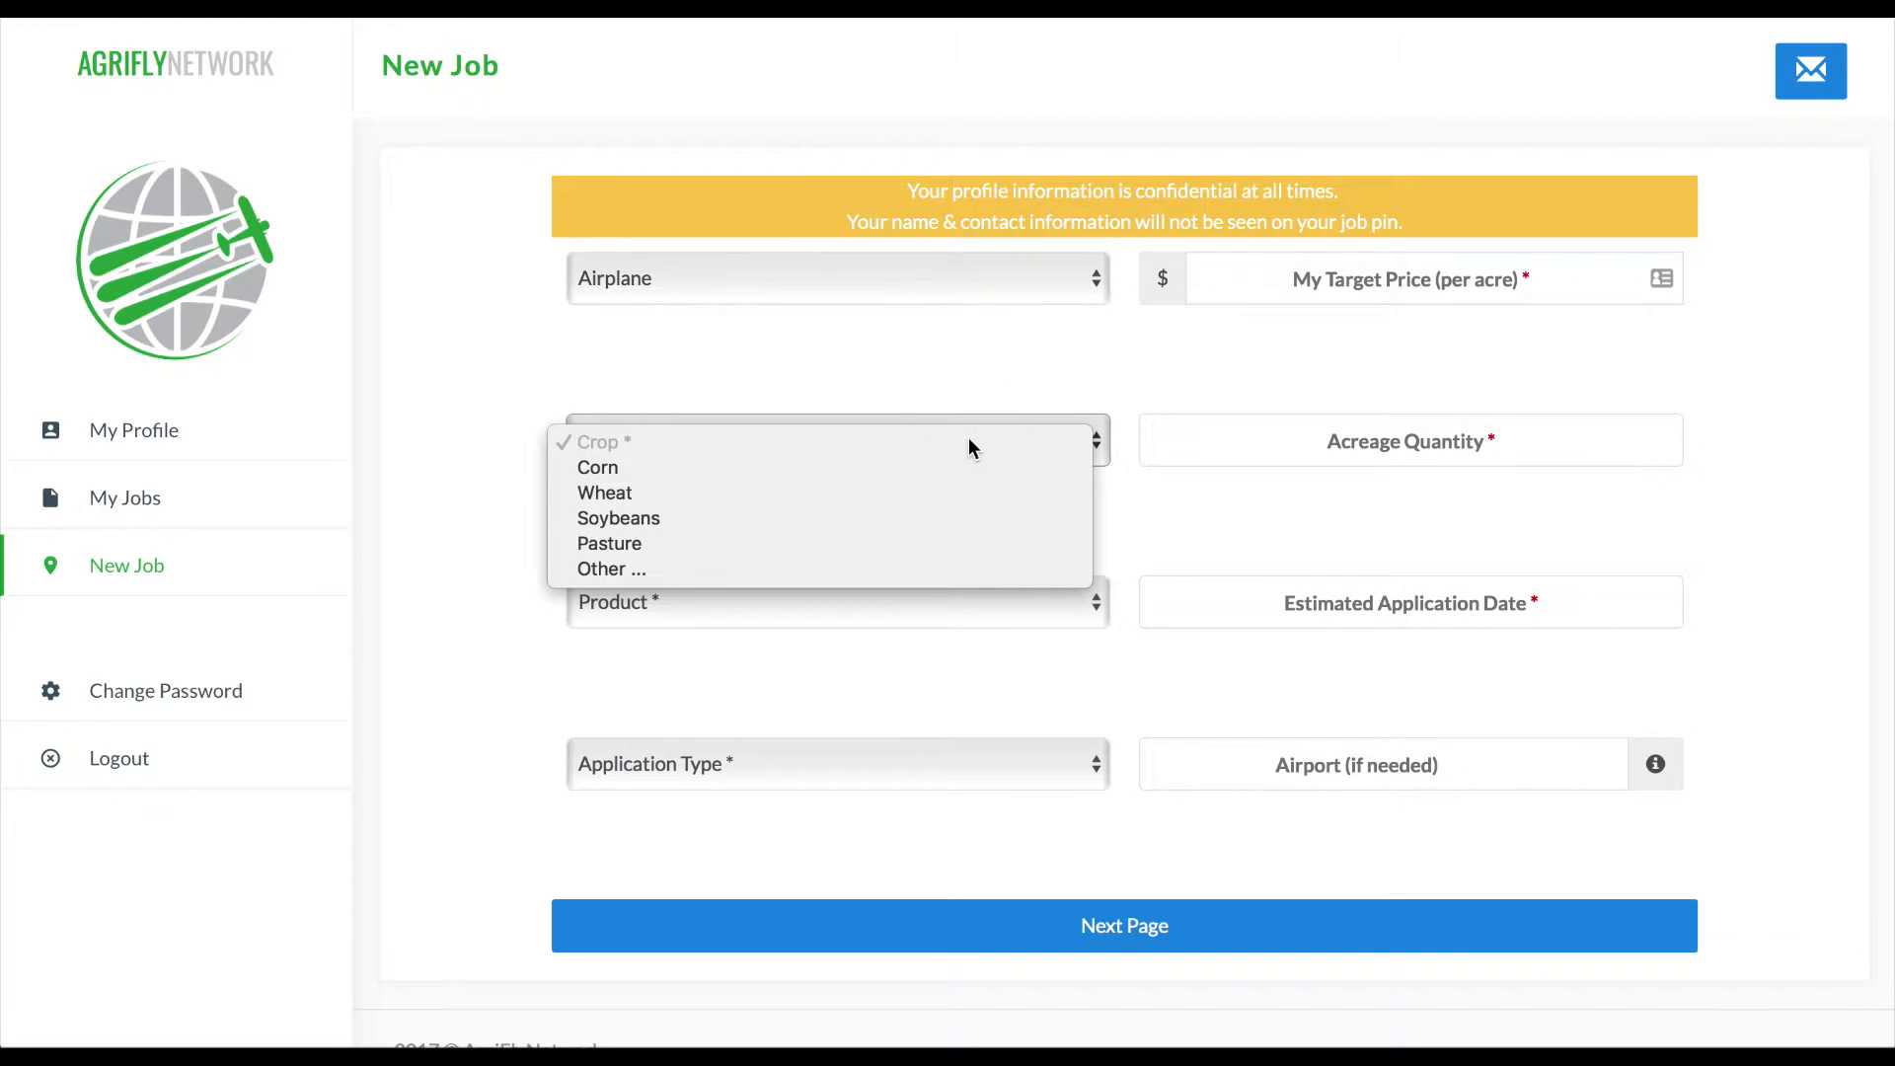
click(618, 571)
click(615, 498)
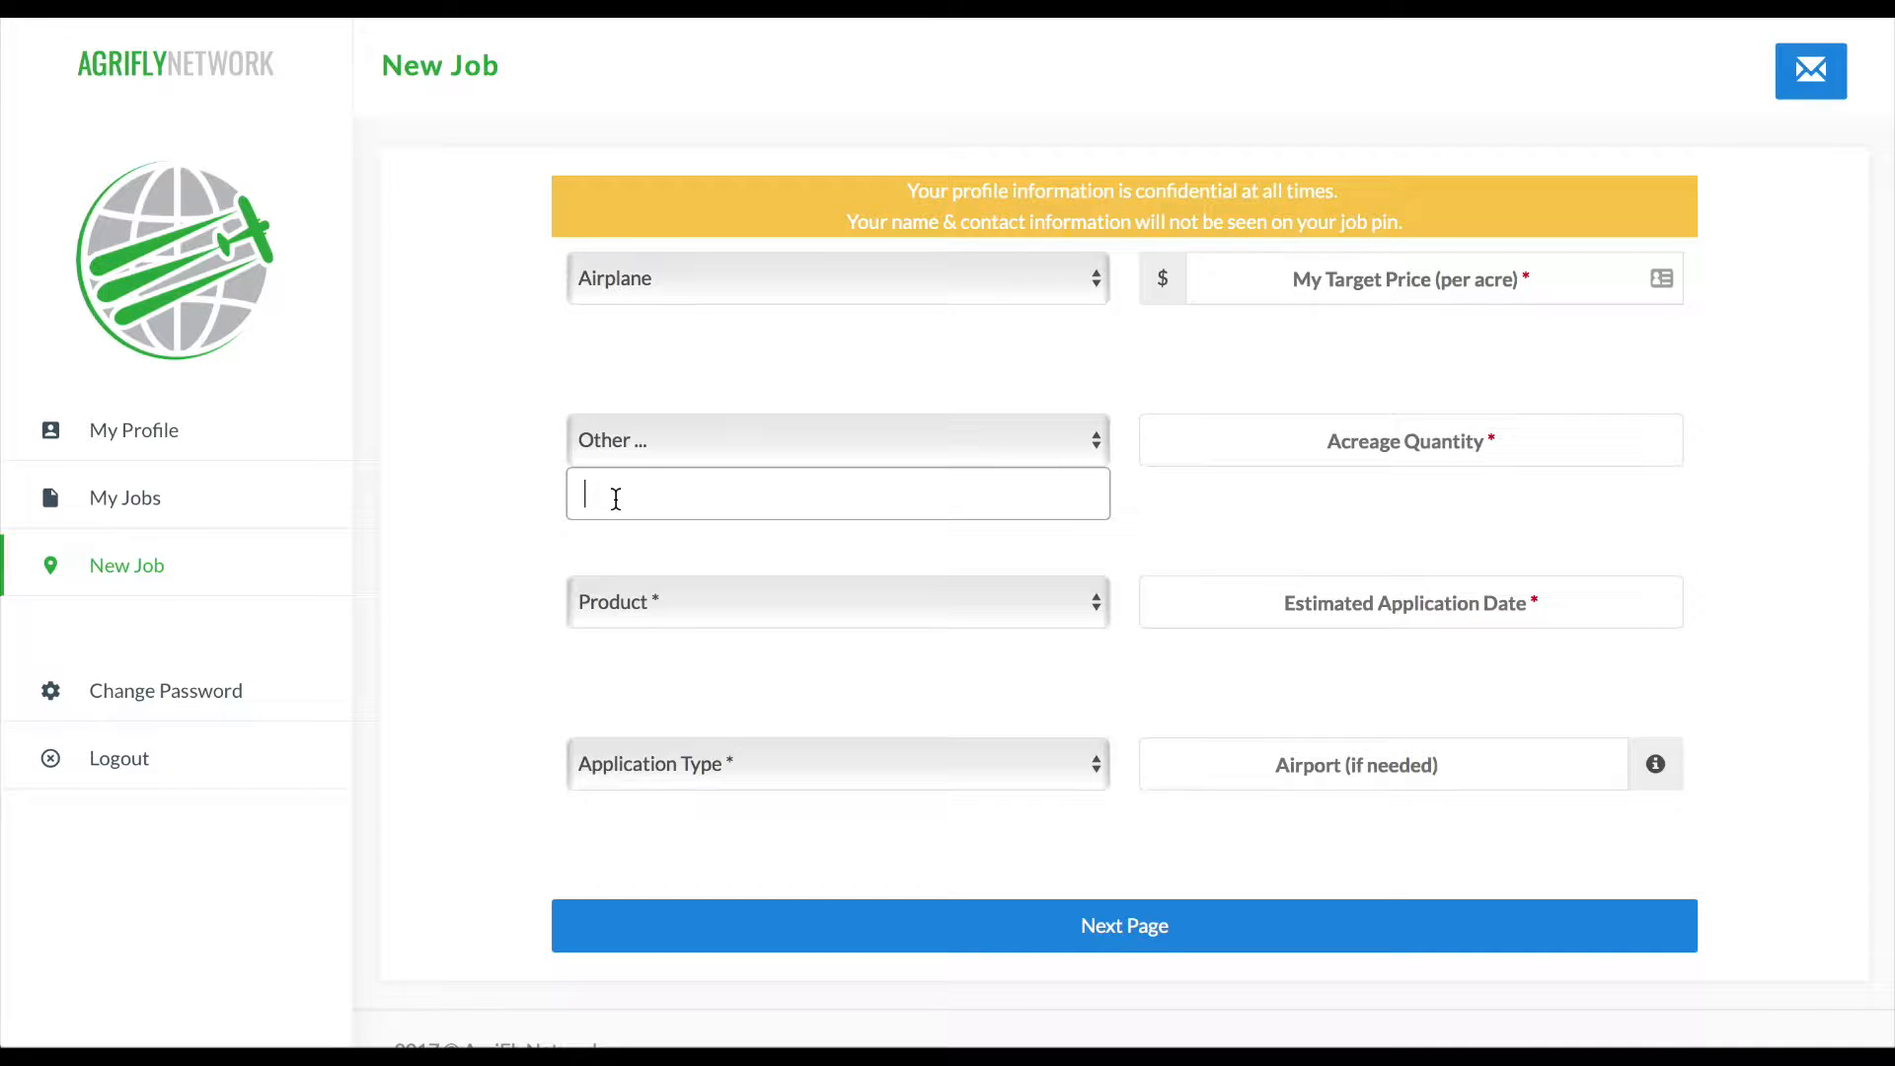
text(TEST)
Set the product to Other and enter TEST as the custom product
click(725, 604)
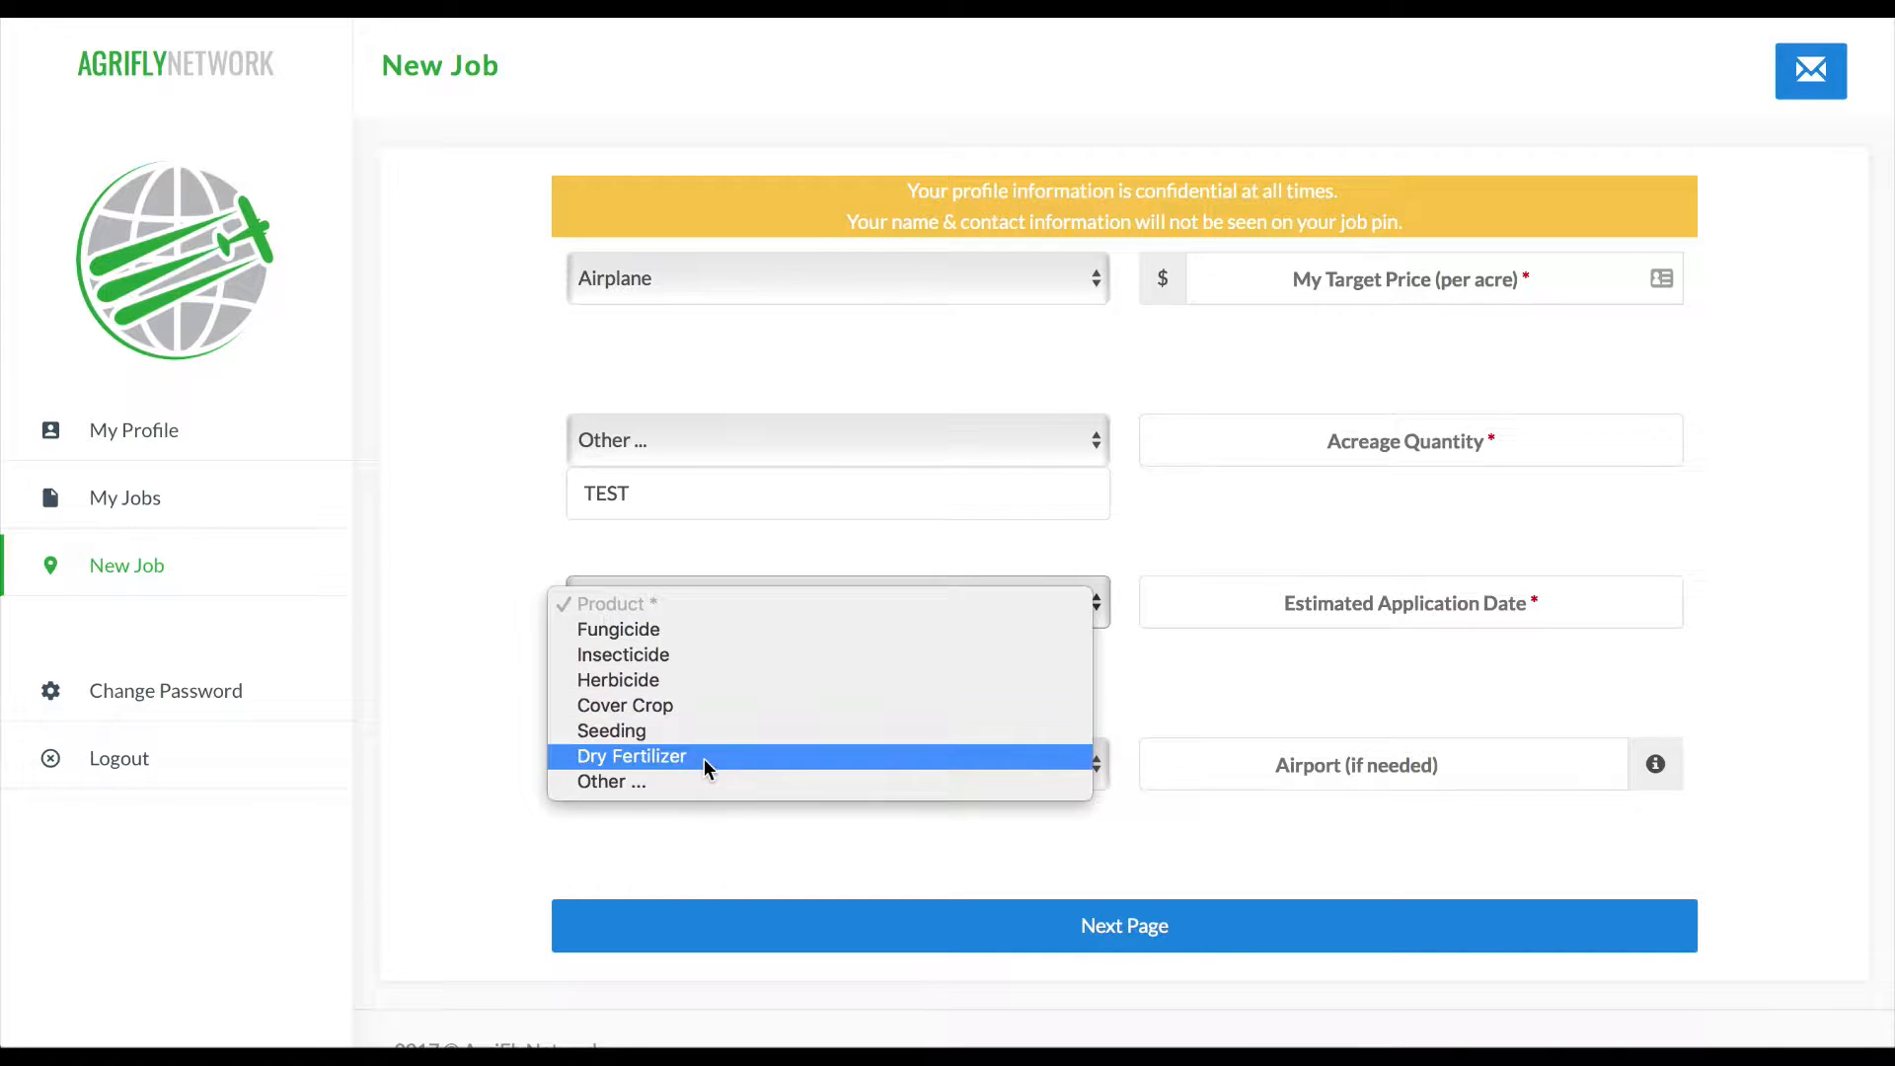
click(631, 785)
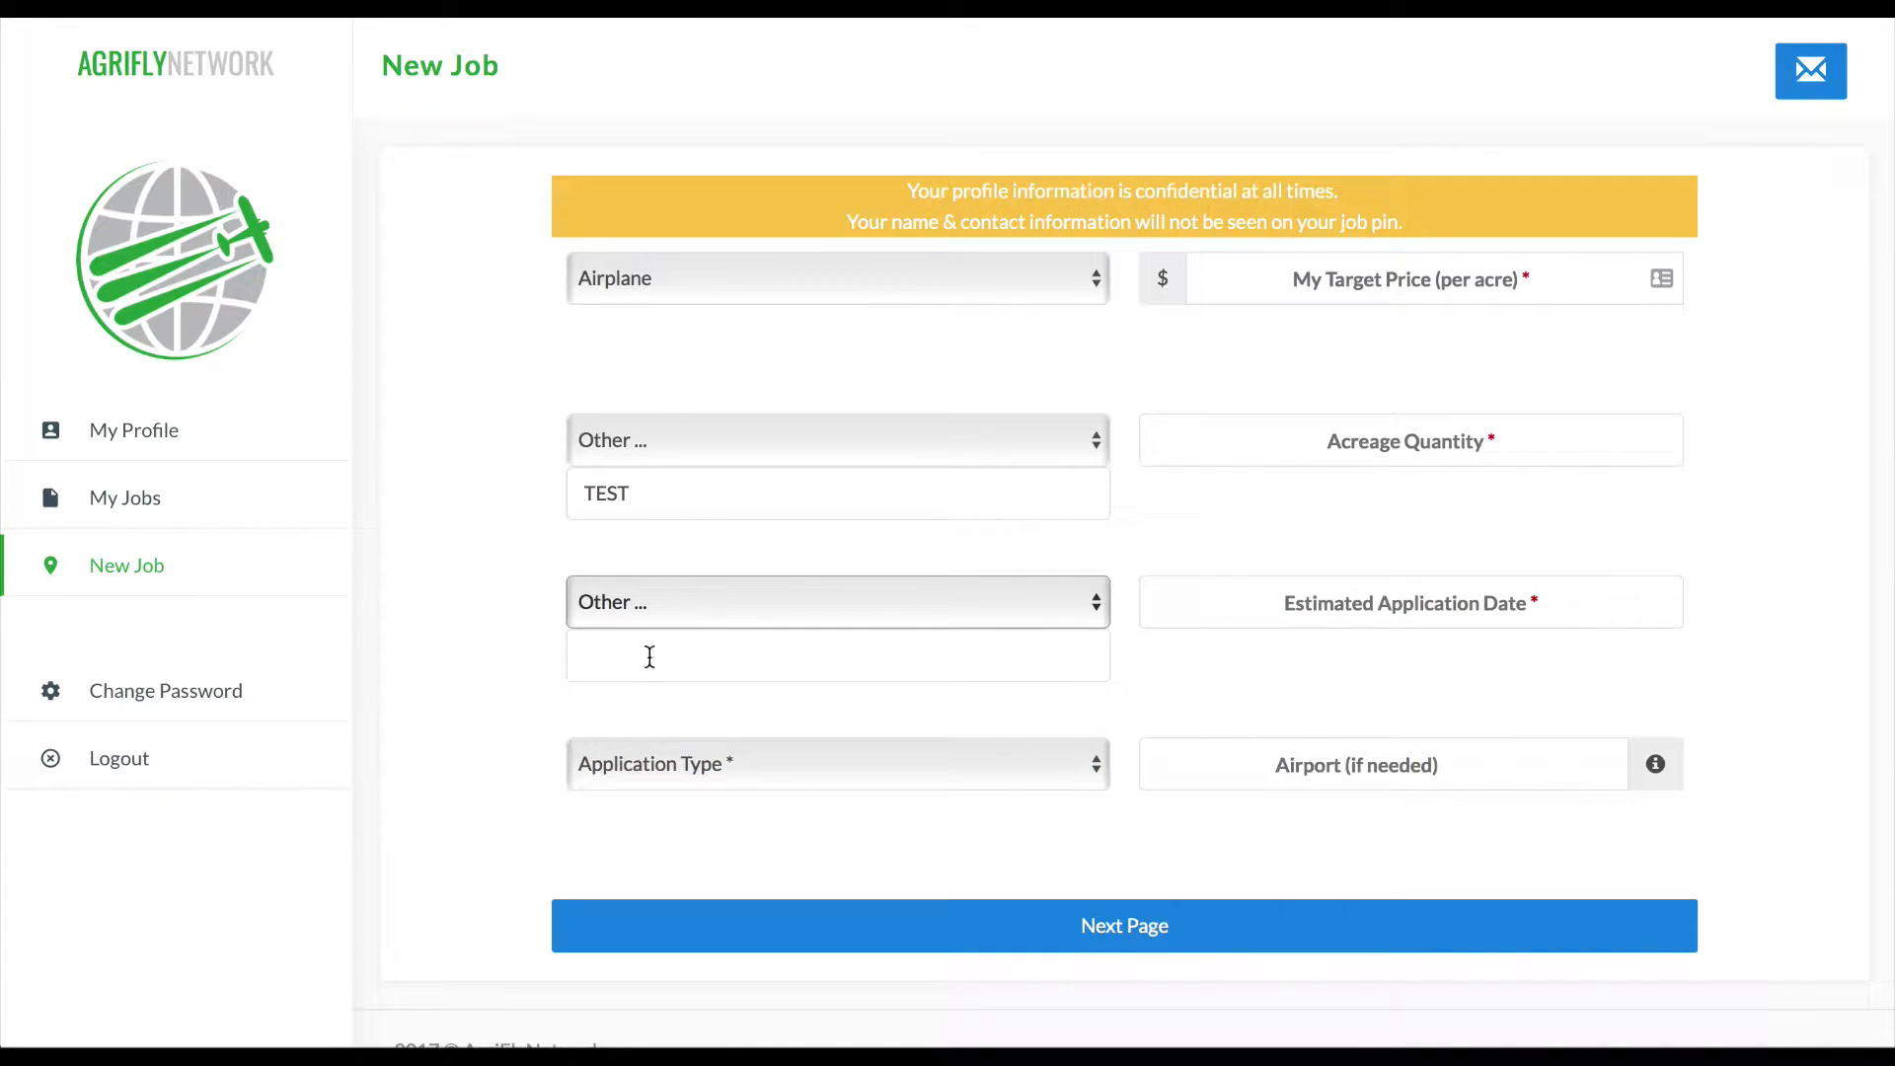
click(648, 657)
text(TEST)
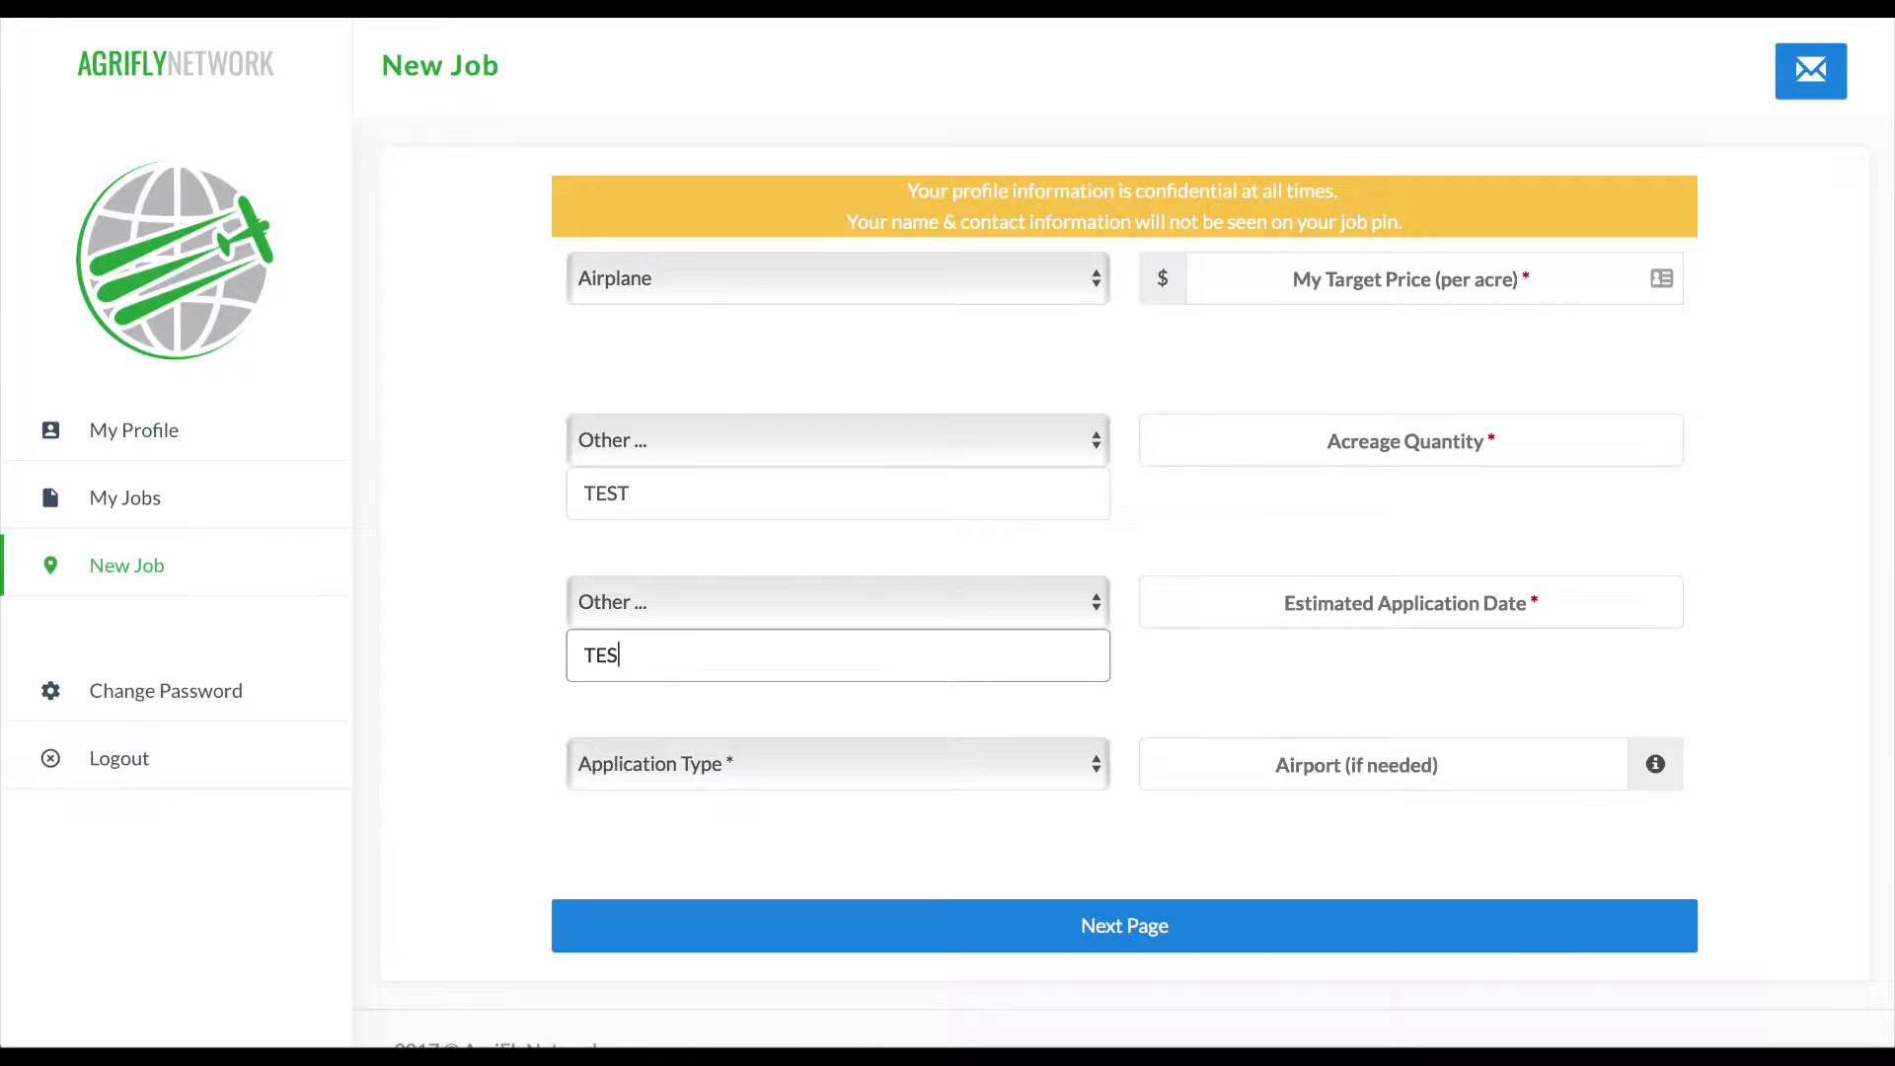
Set the application type to Wet Application at a rate of 3 Gal / acre
click(896, 773)
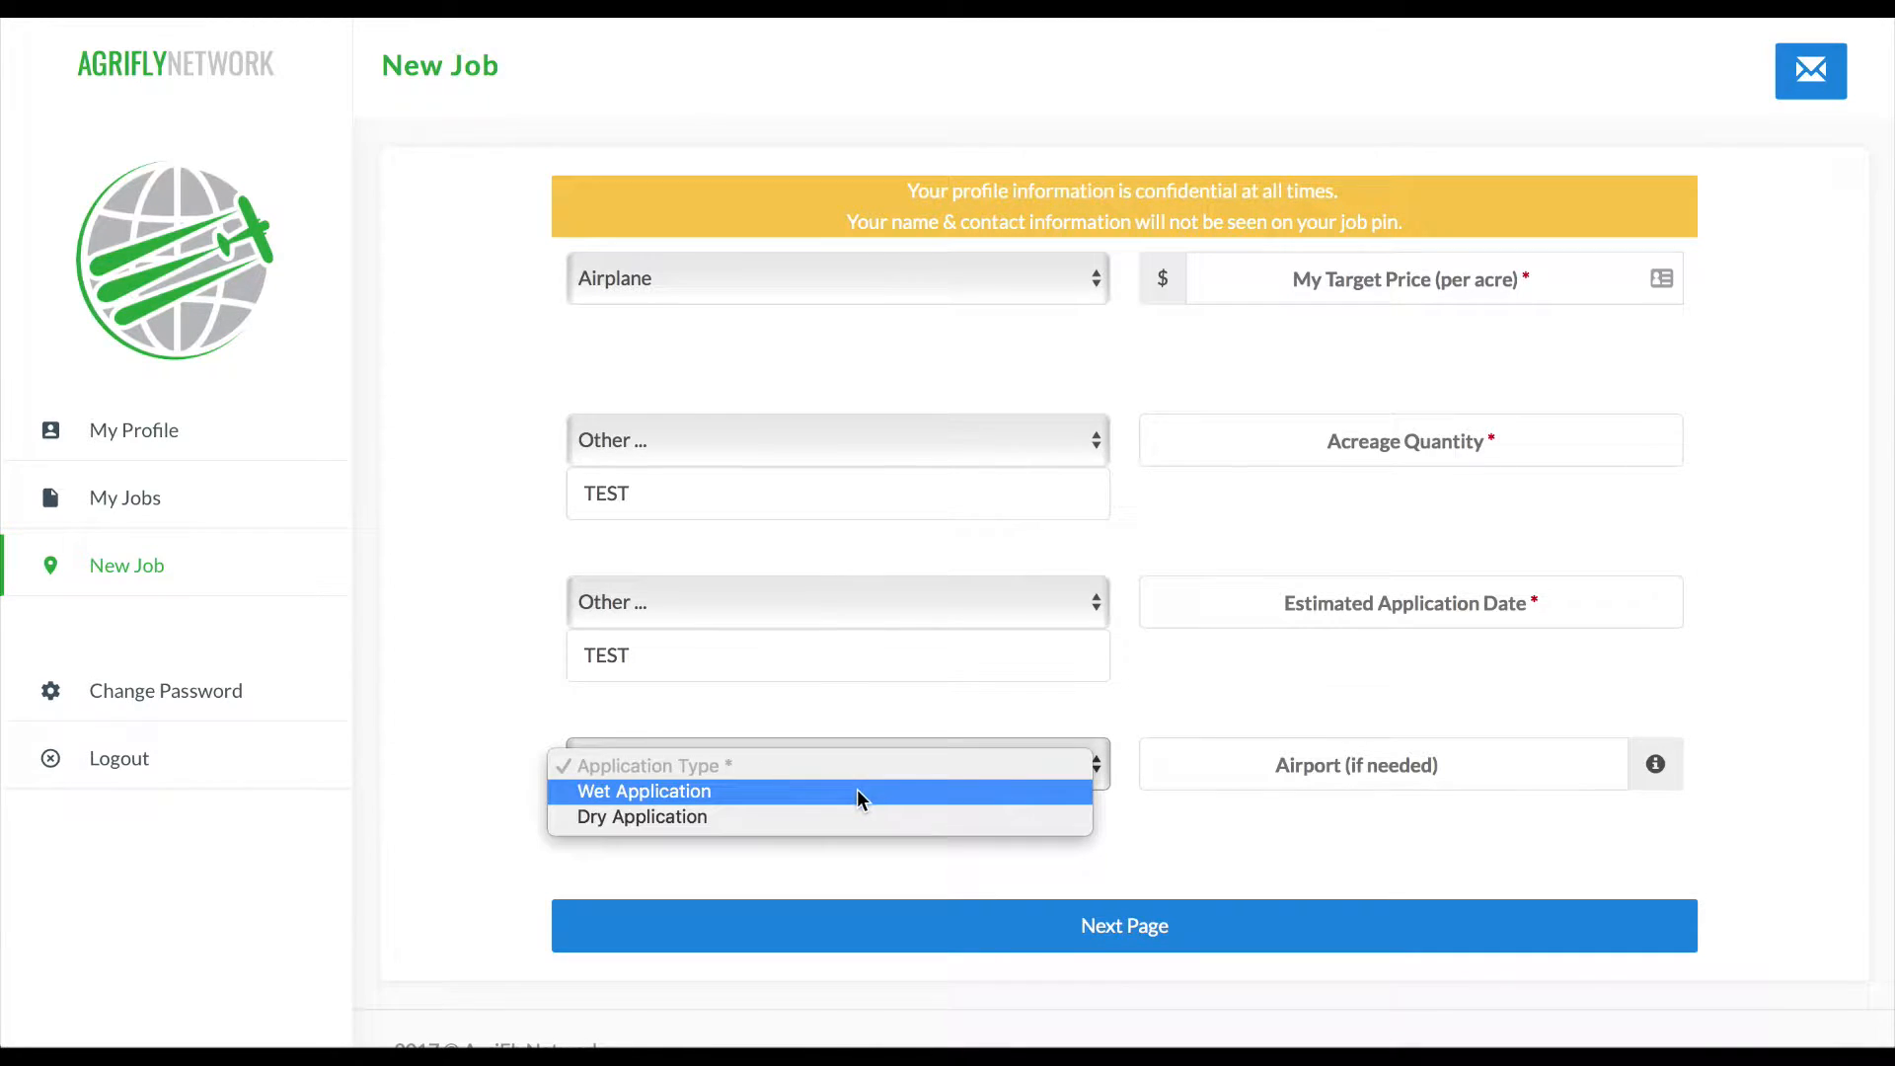
click(857, 791)
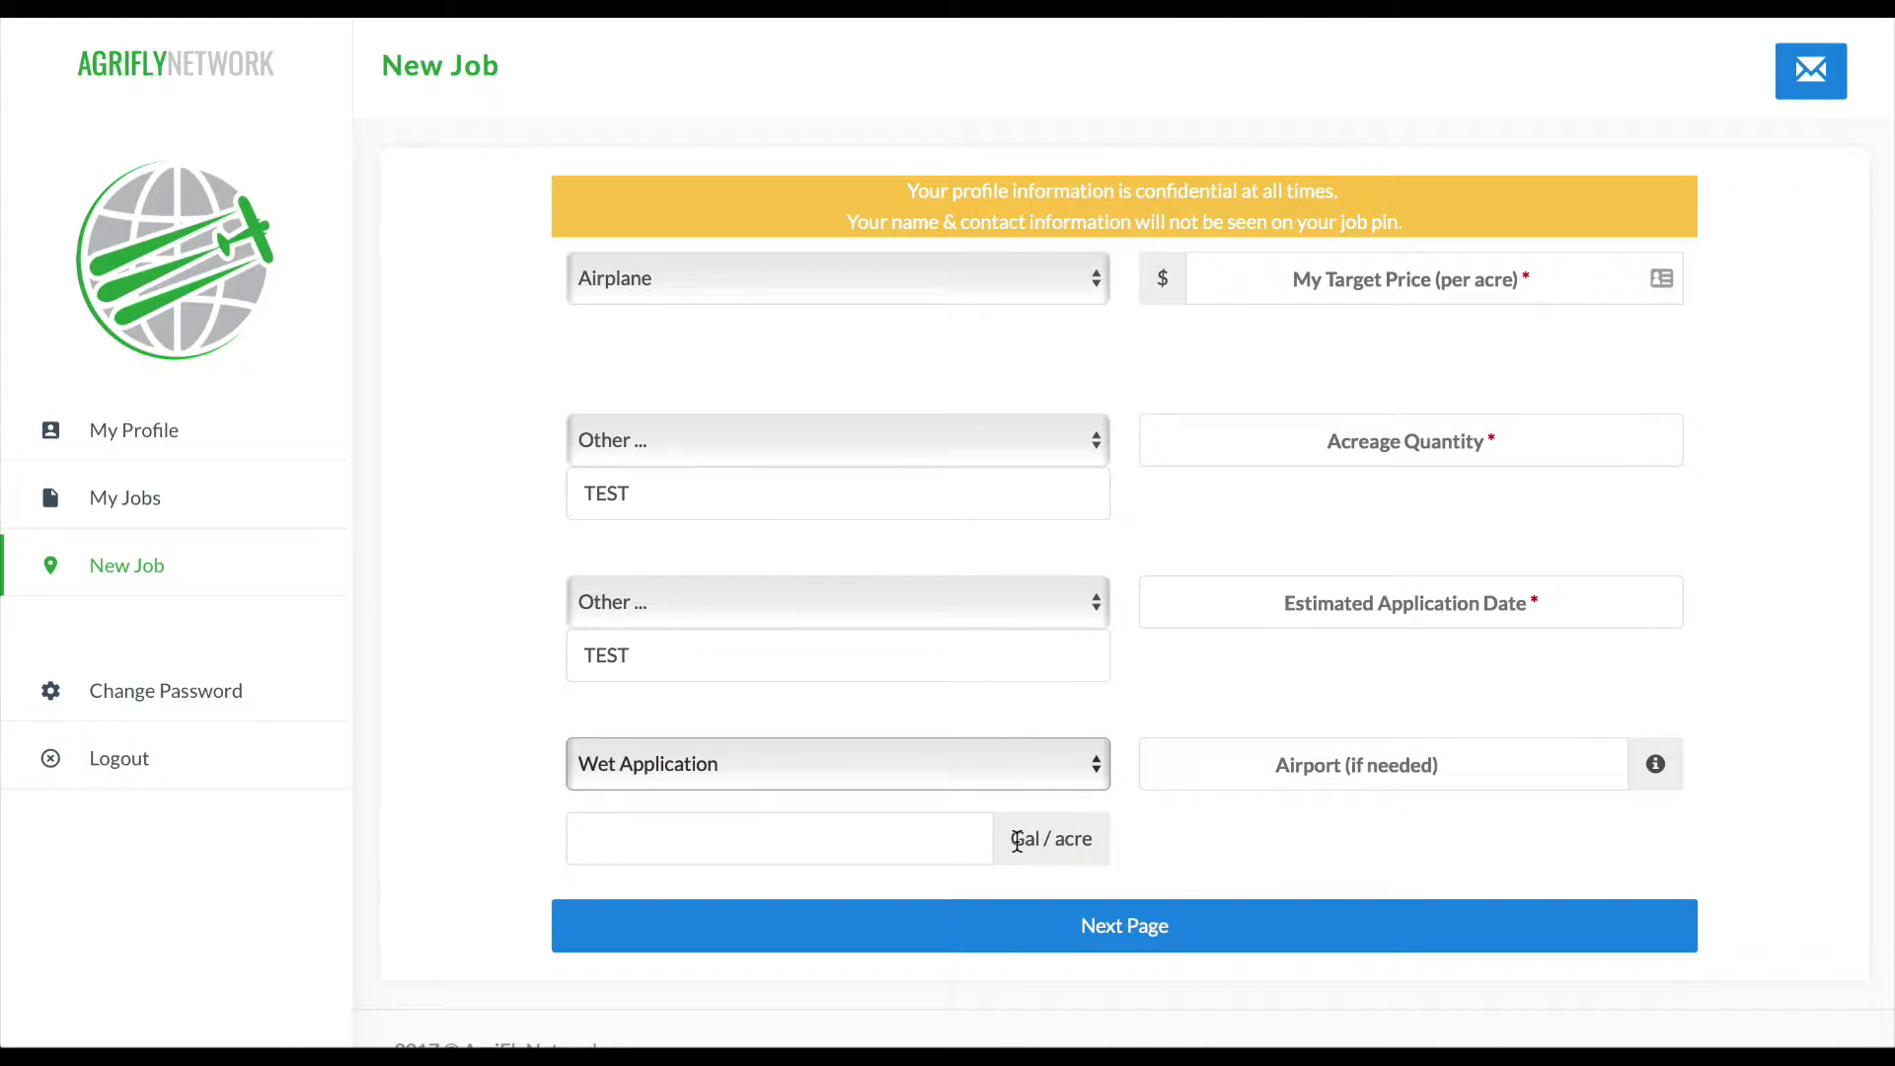
click(629, 841)
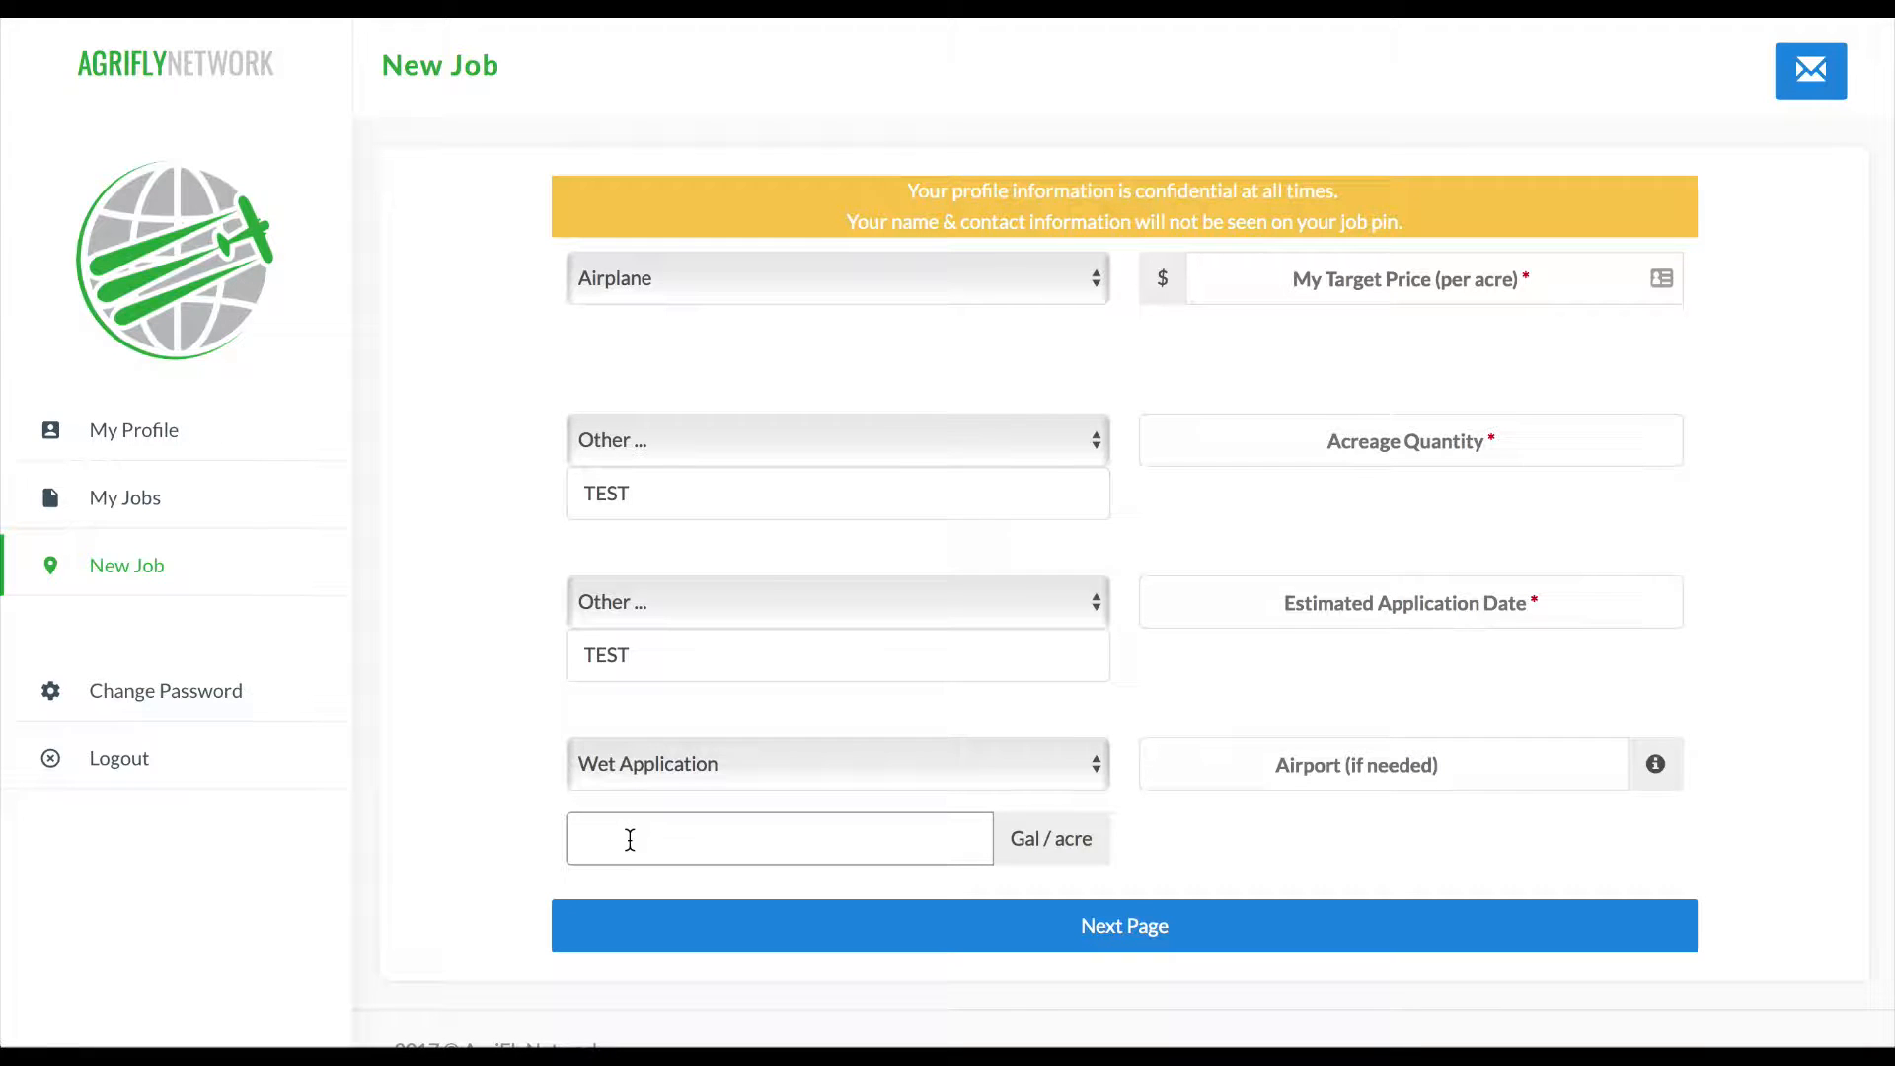
text(3)
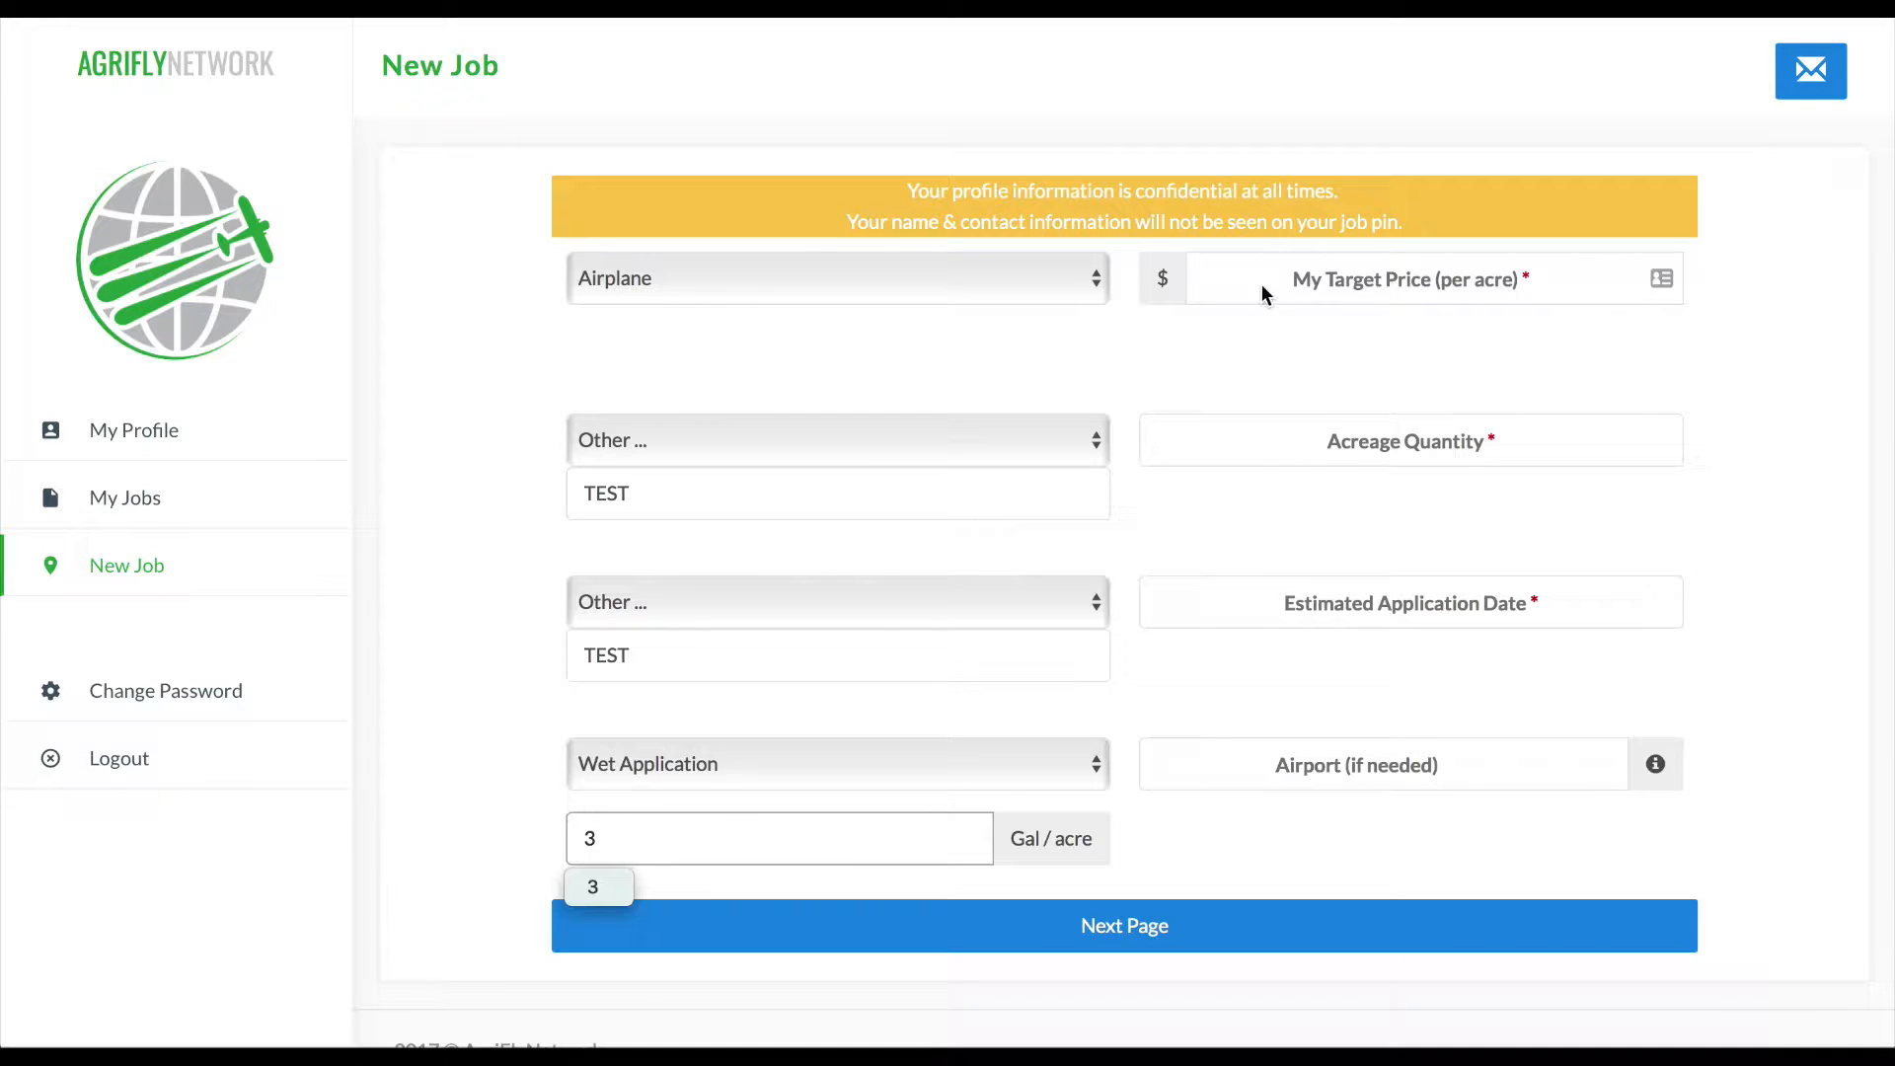
Enter a target price of $0 per acre and an acreage quantity of 400
click(1230, 275)
text(0)
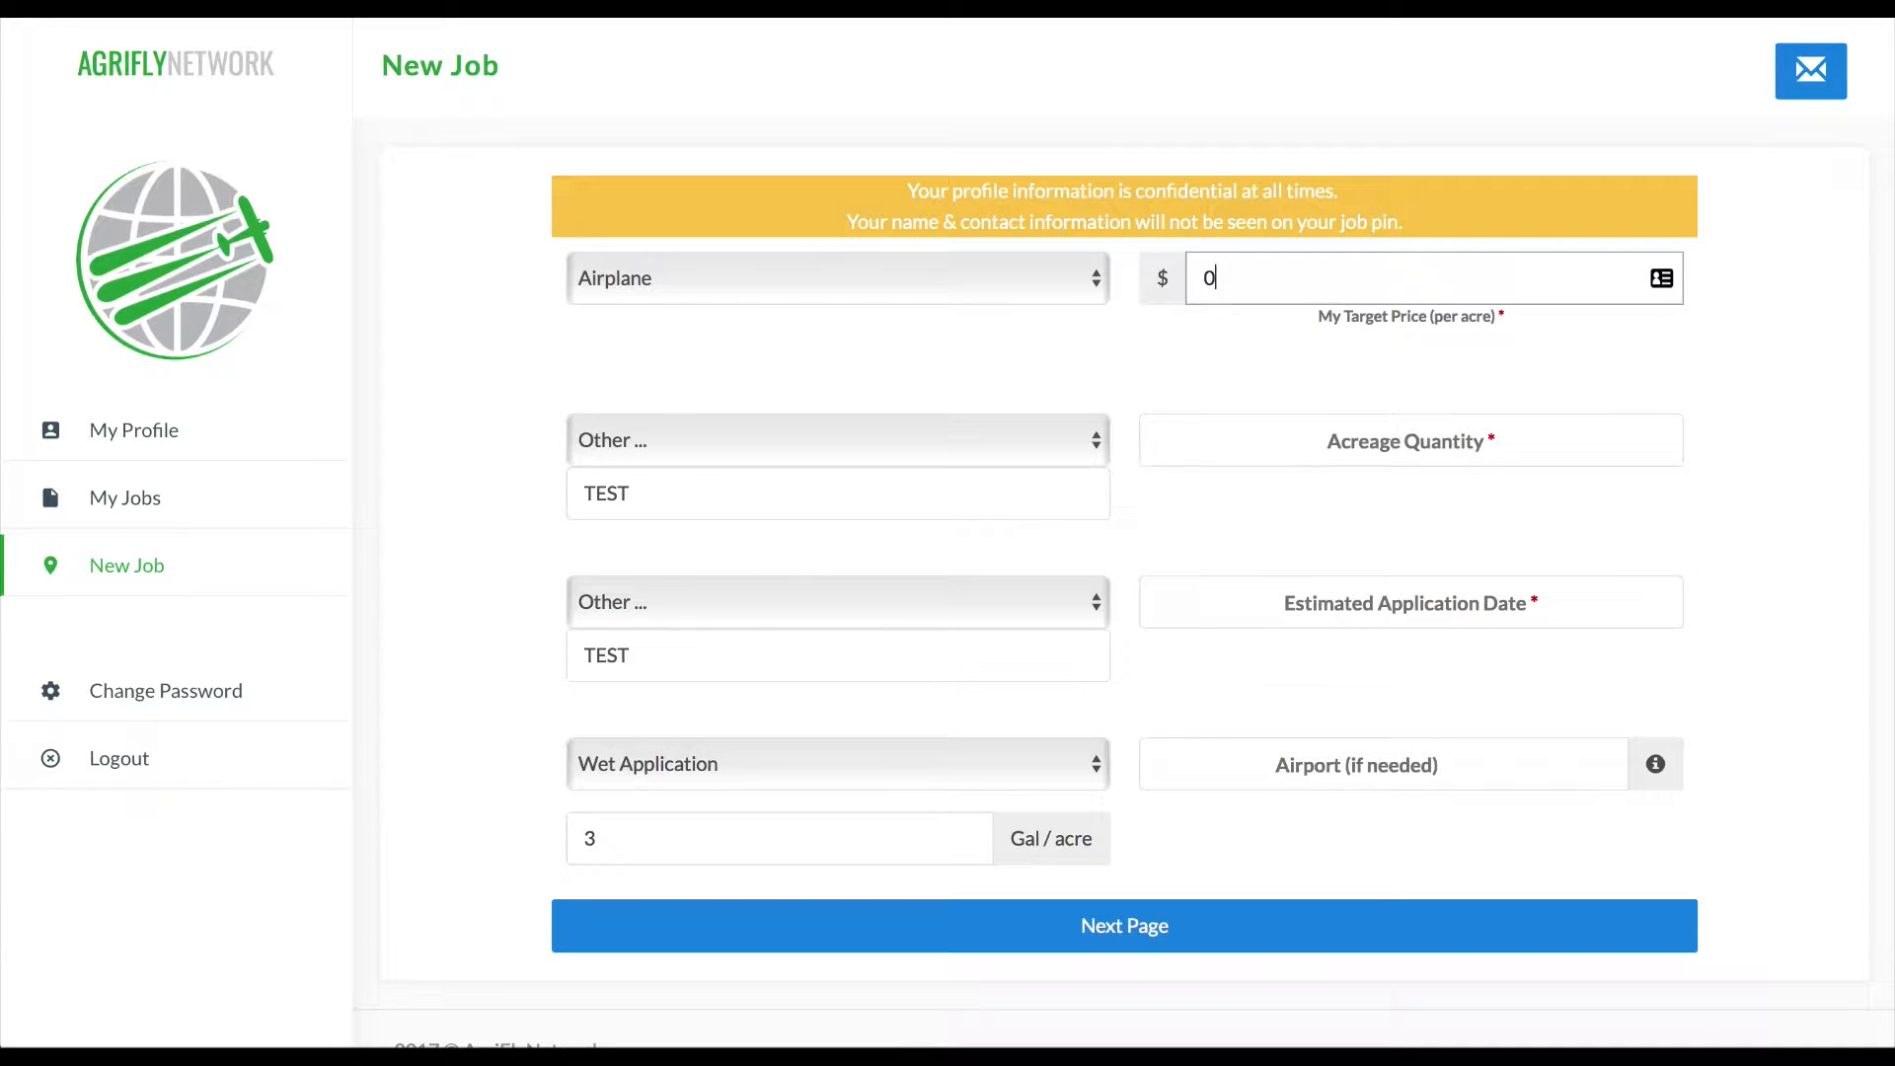
click(1305, 349)
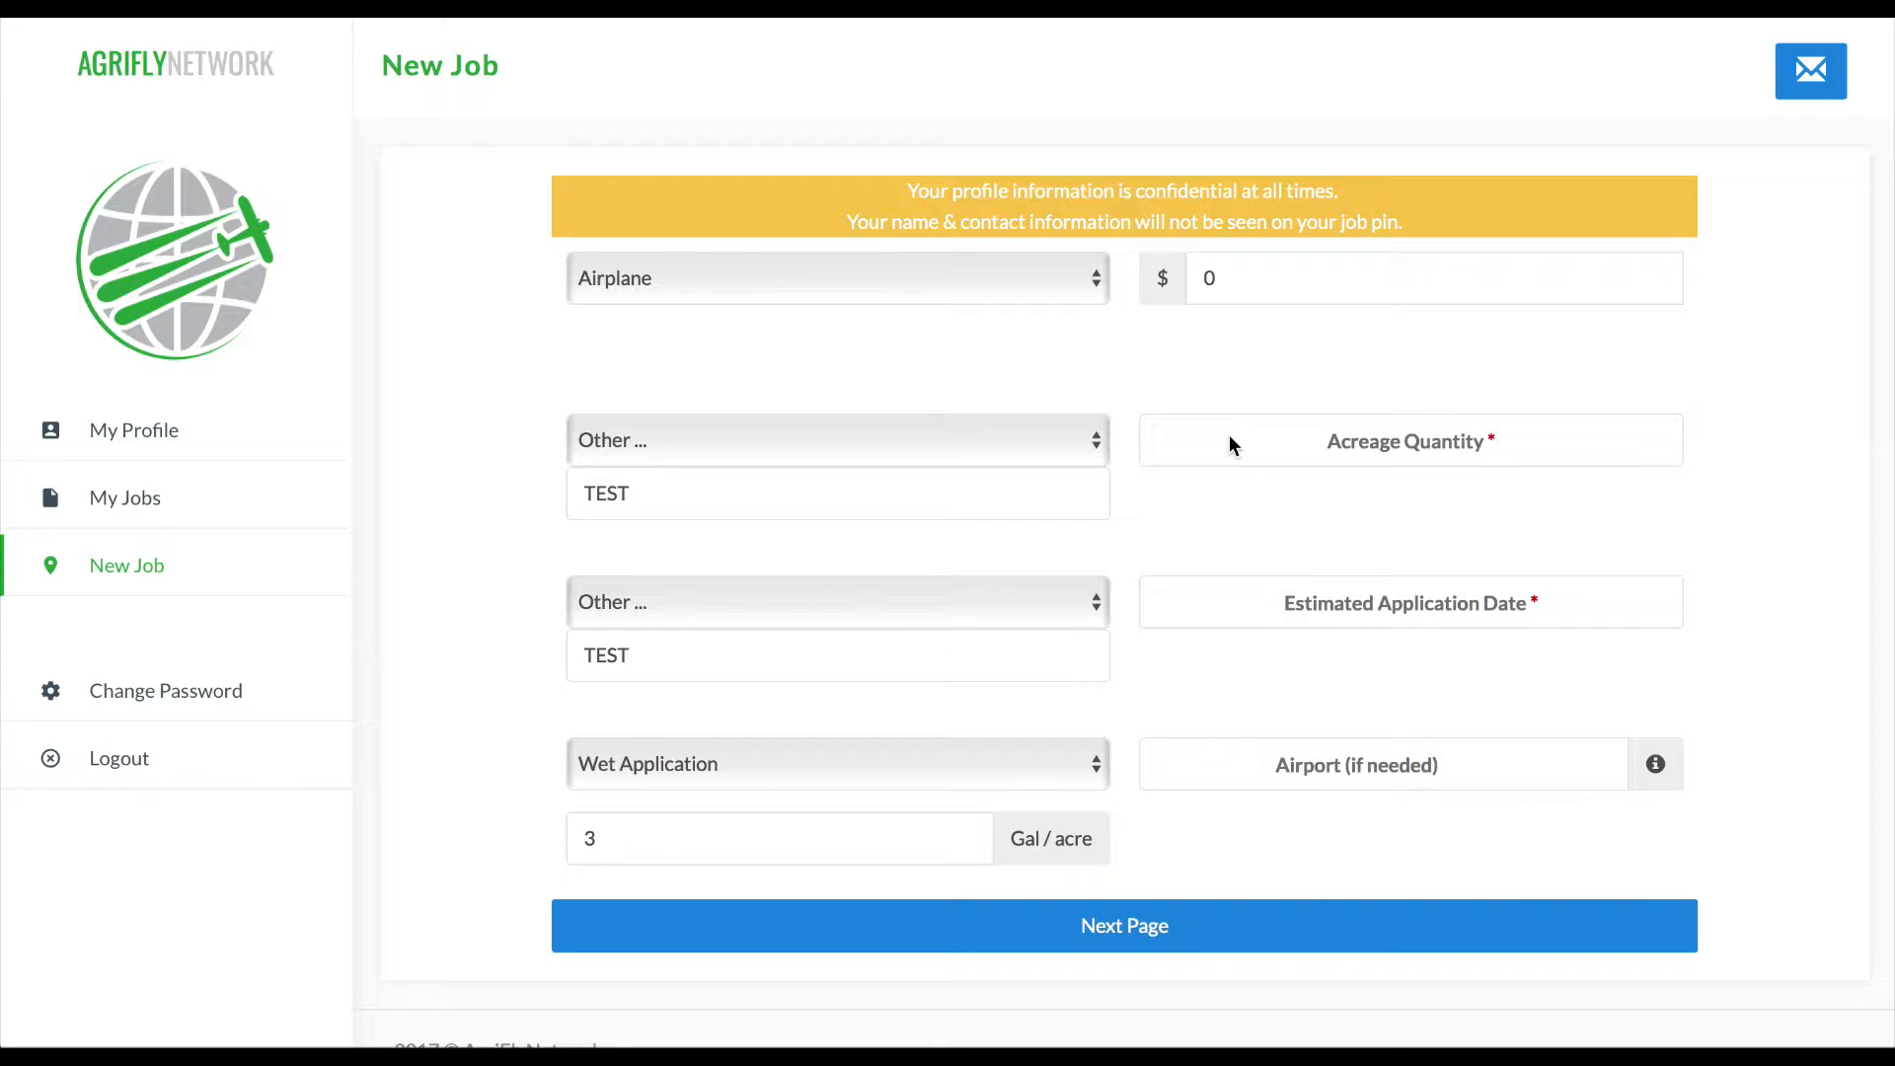
click(1323, 439)
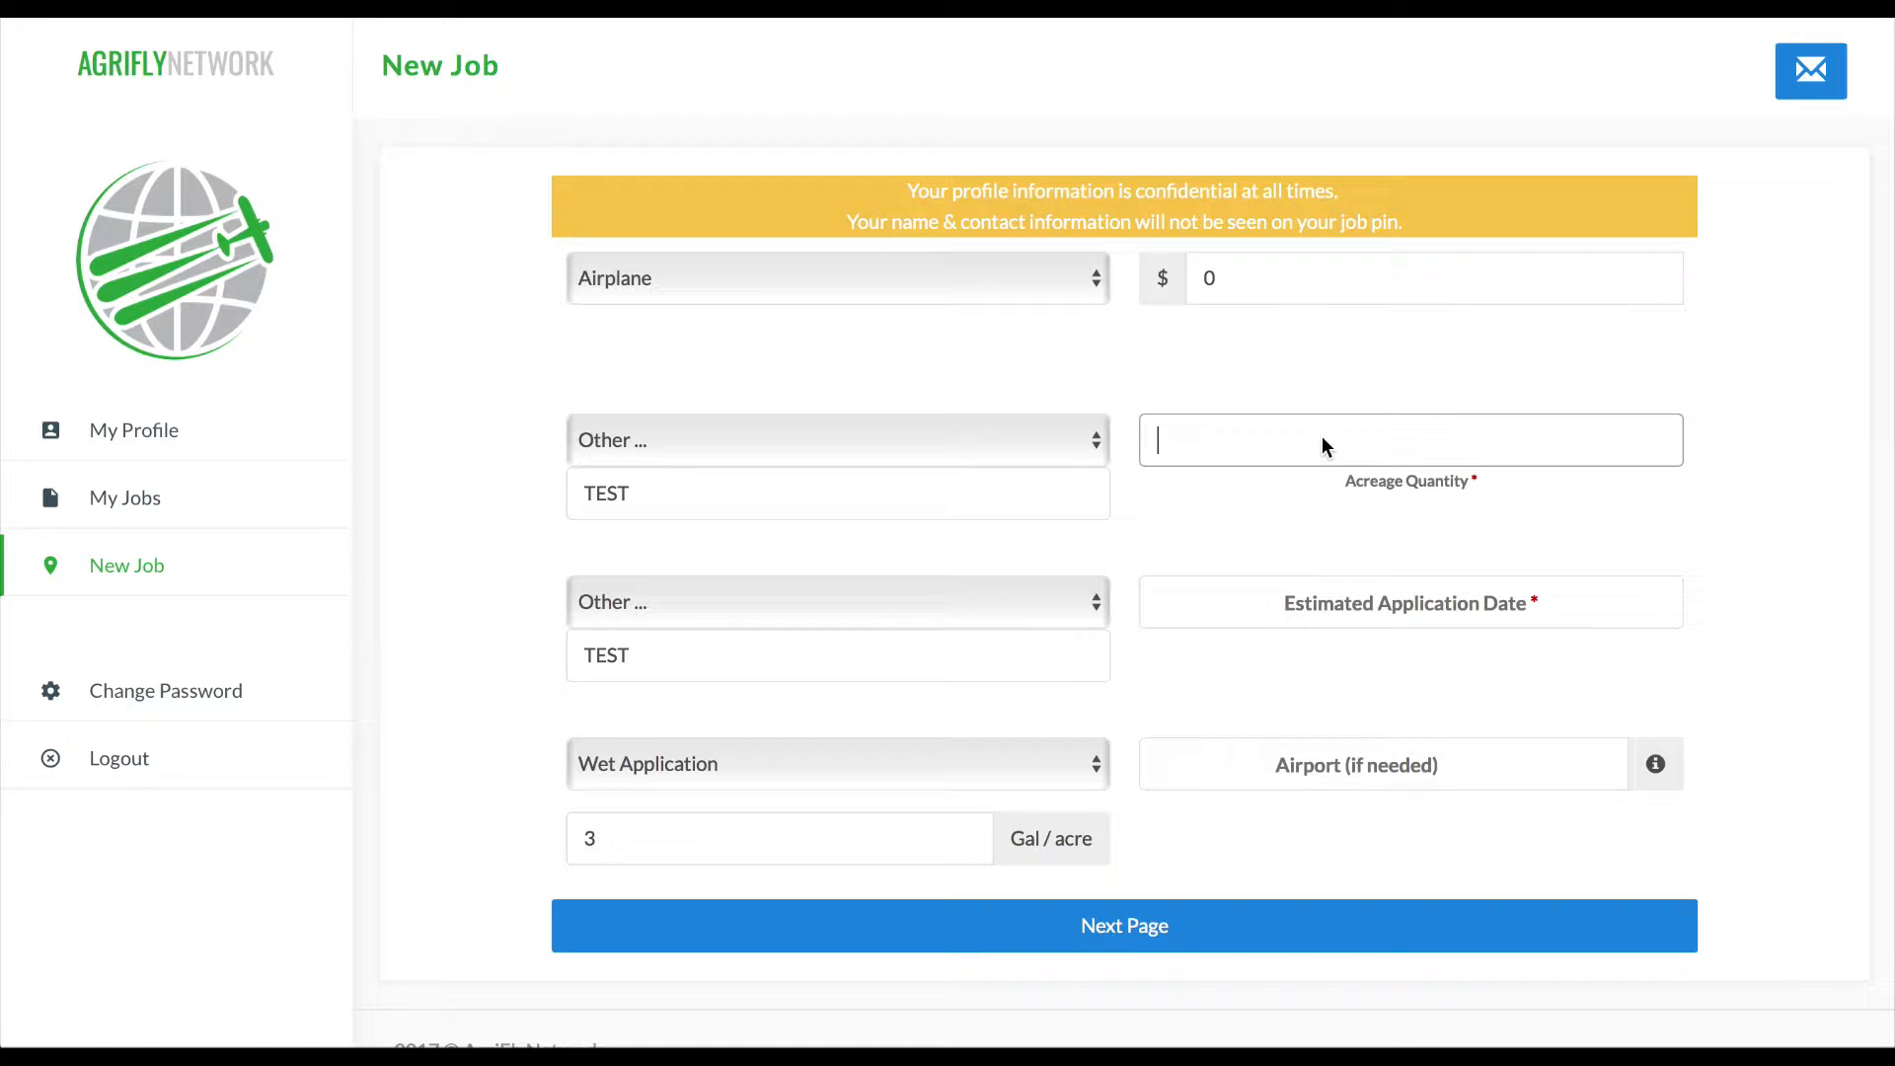
text(400)
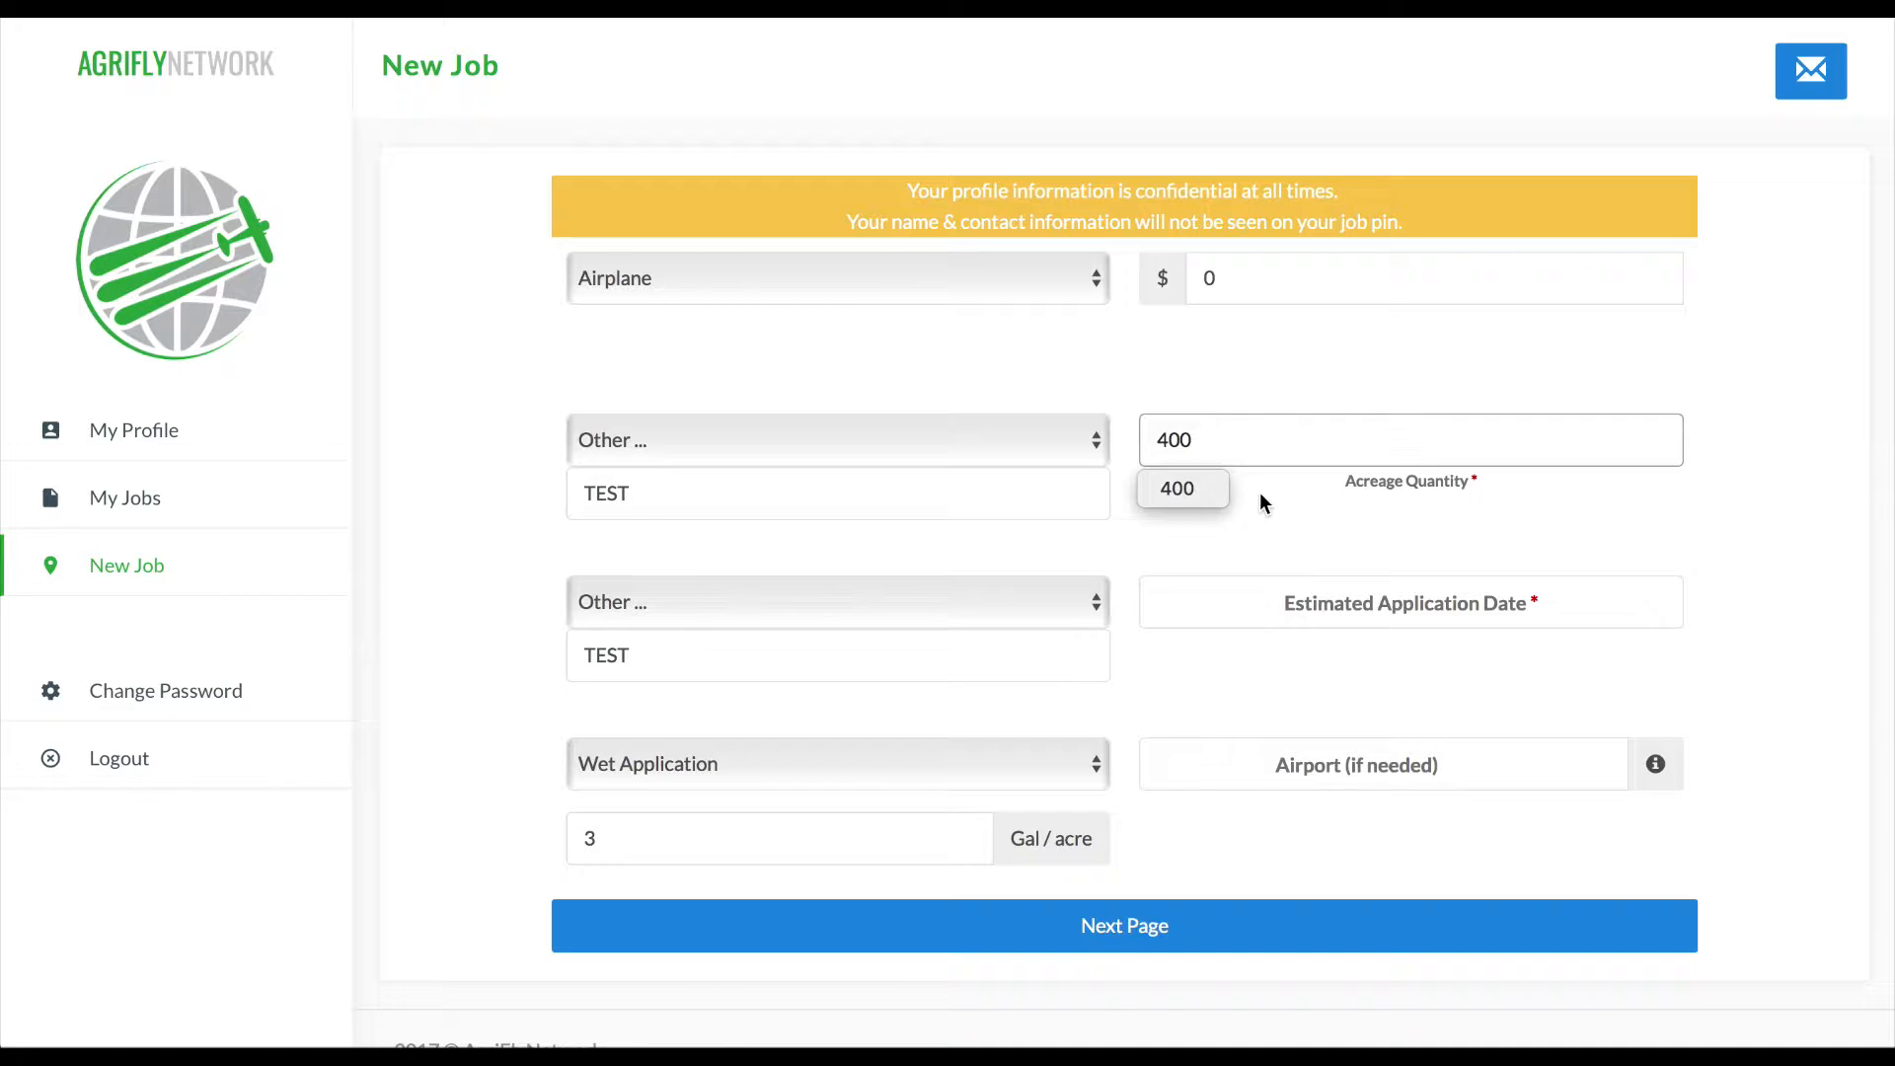
Set the estimated application date to 2018-01-29, and after reading the airport field's help, continue to the next page without an airport
click(1271, 606)
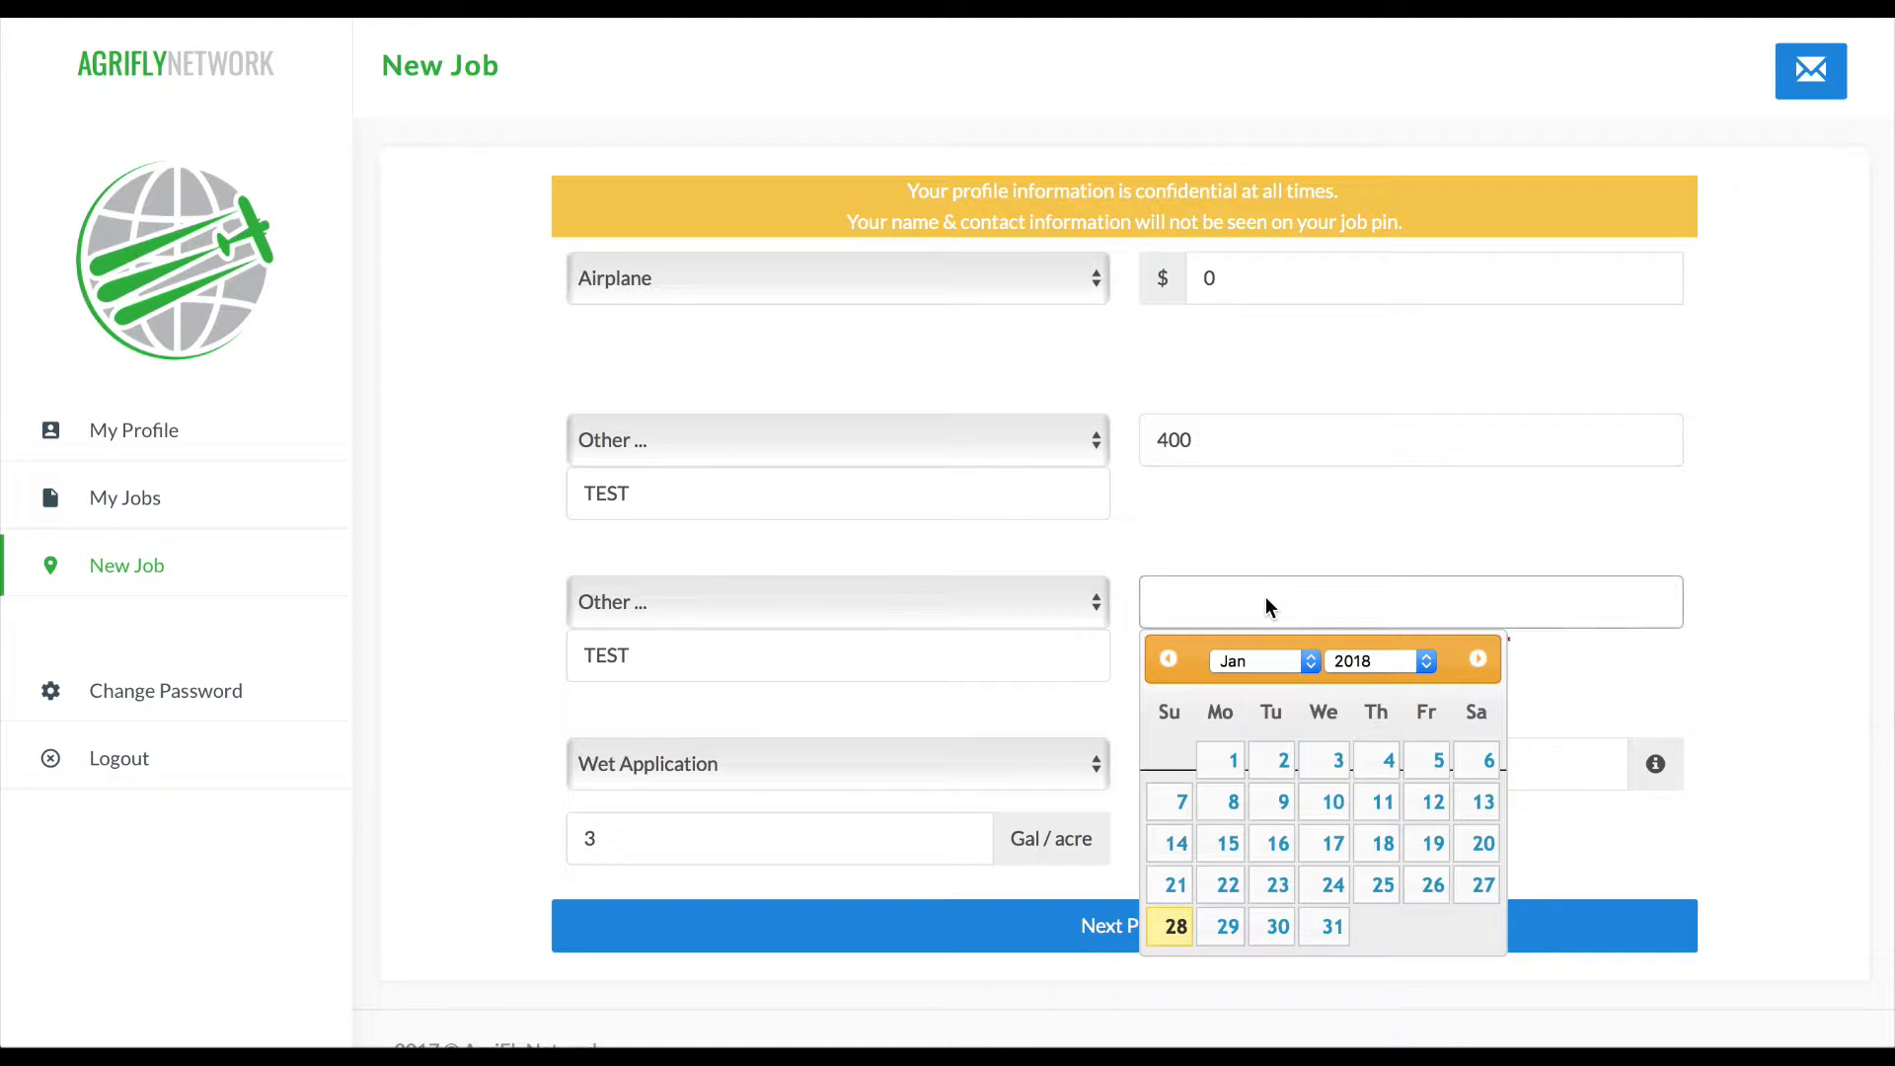
click(1227, 928)
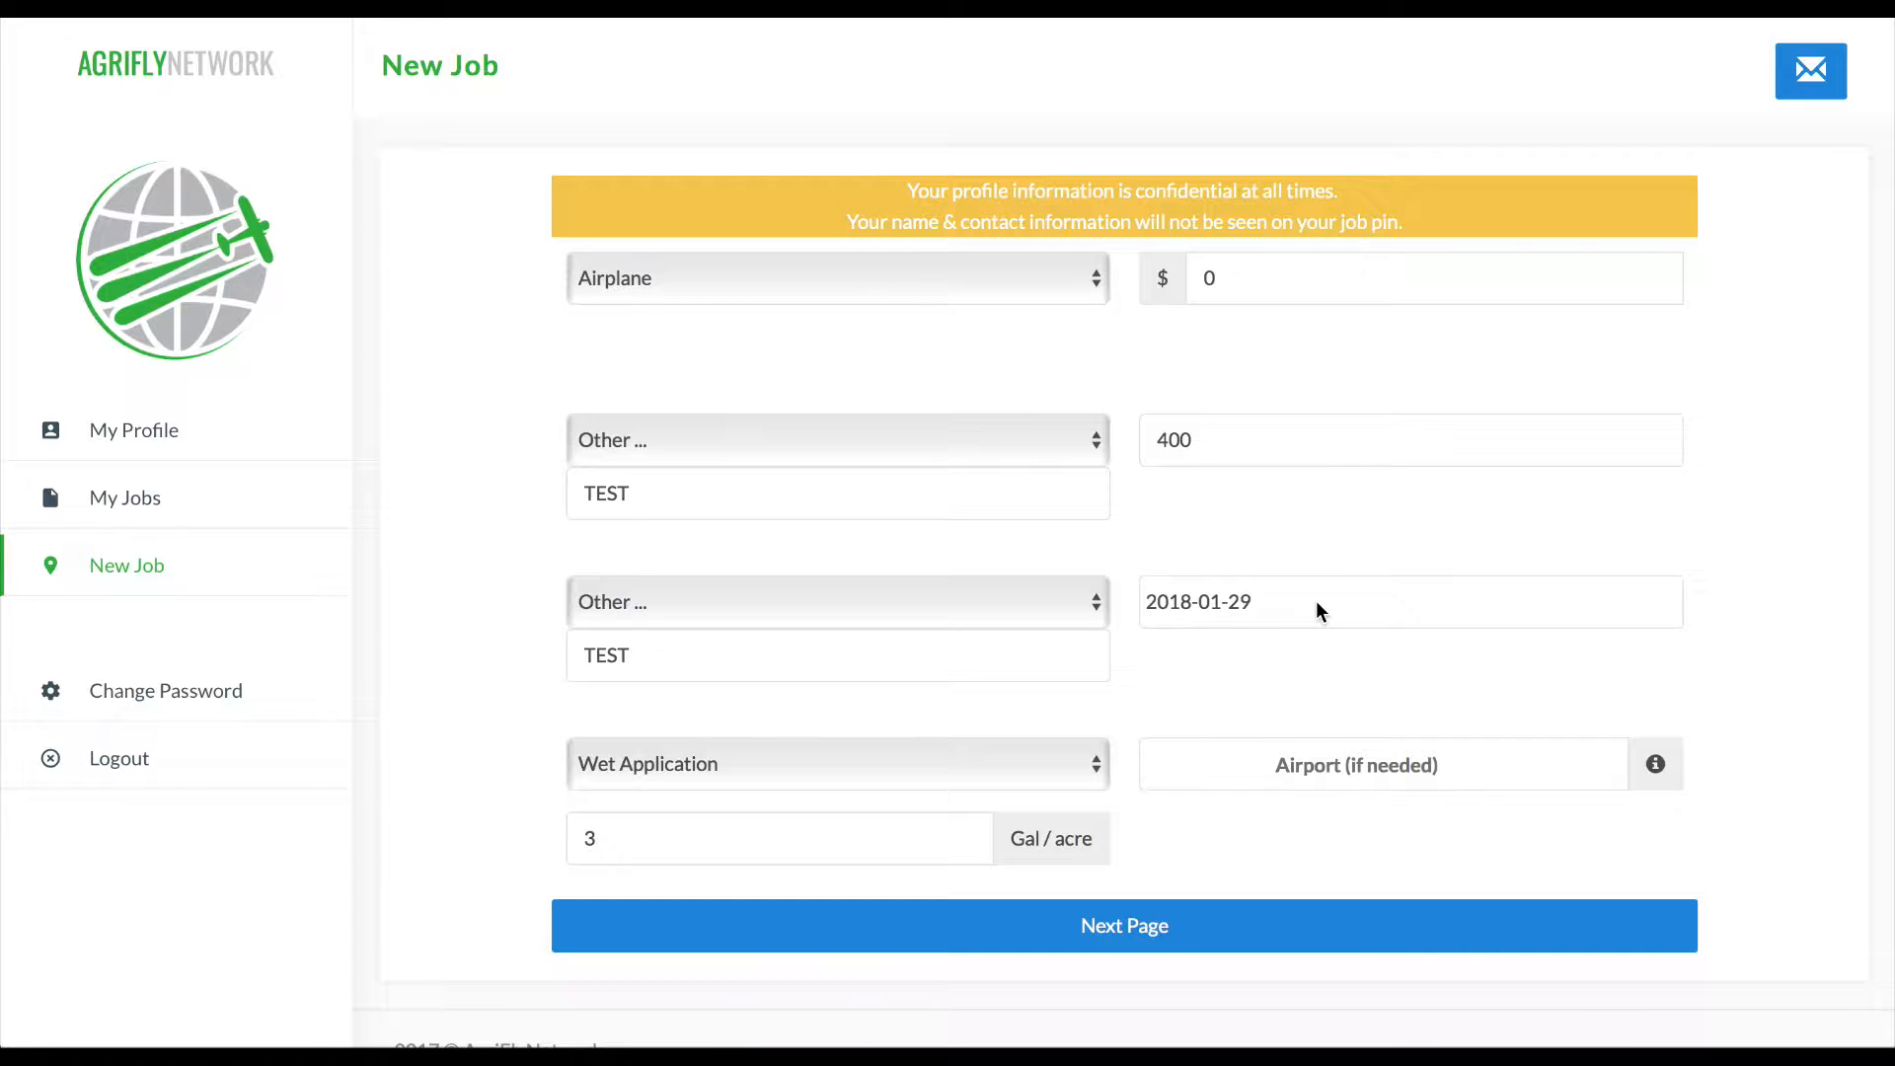
click(1656, 763)
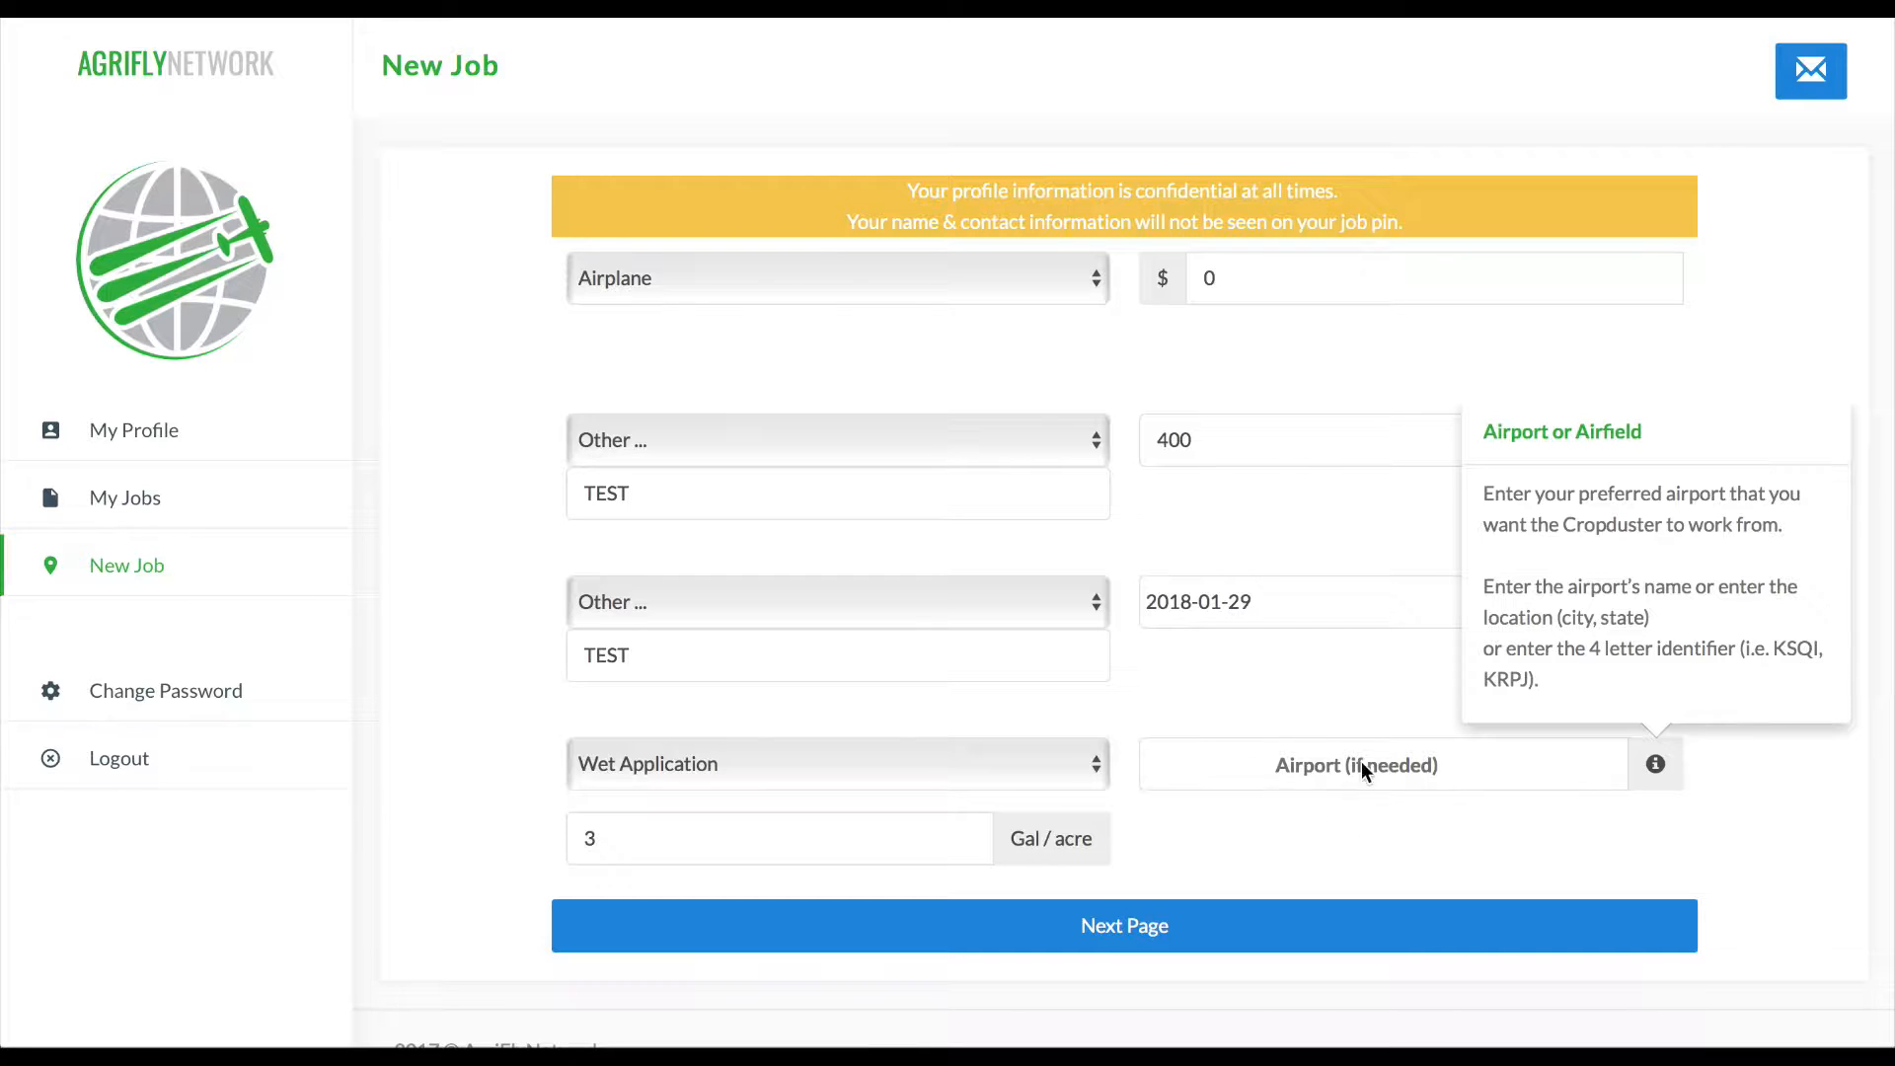
click(1121, 924)
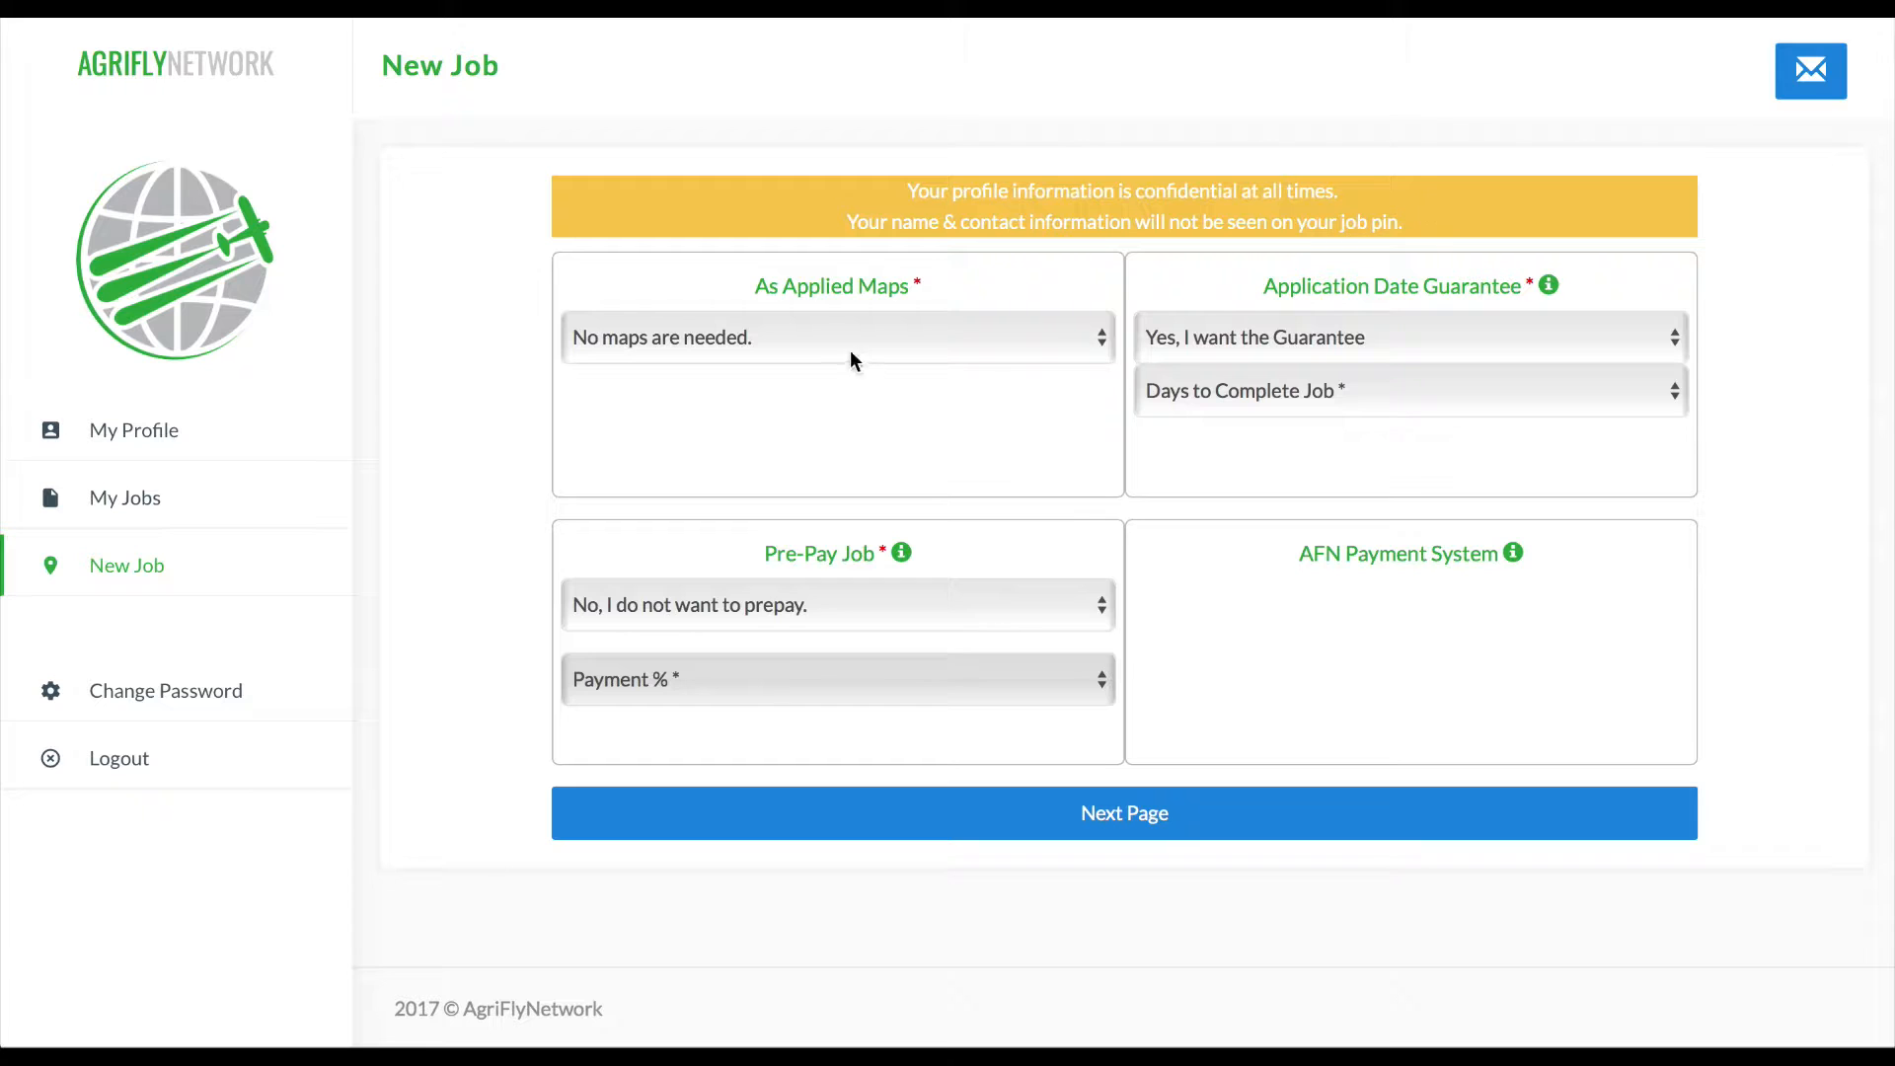
Request As Applied Maps for the job and opt to prepay 50%, consulting the prepay help
click(802, 330)
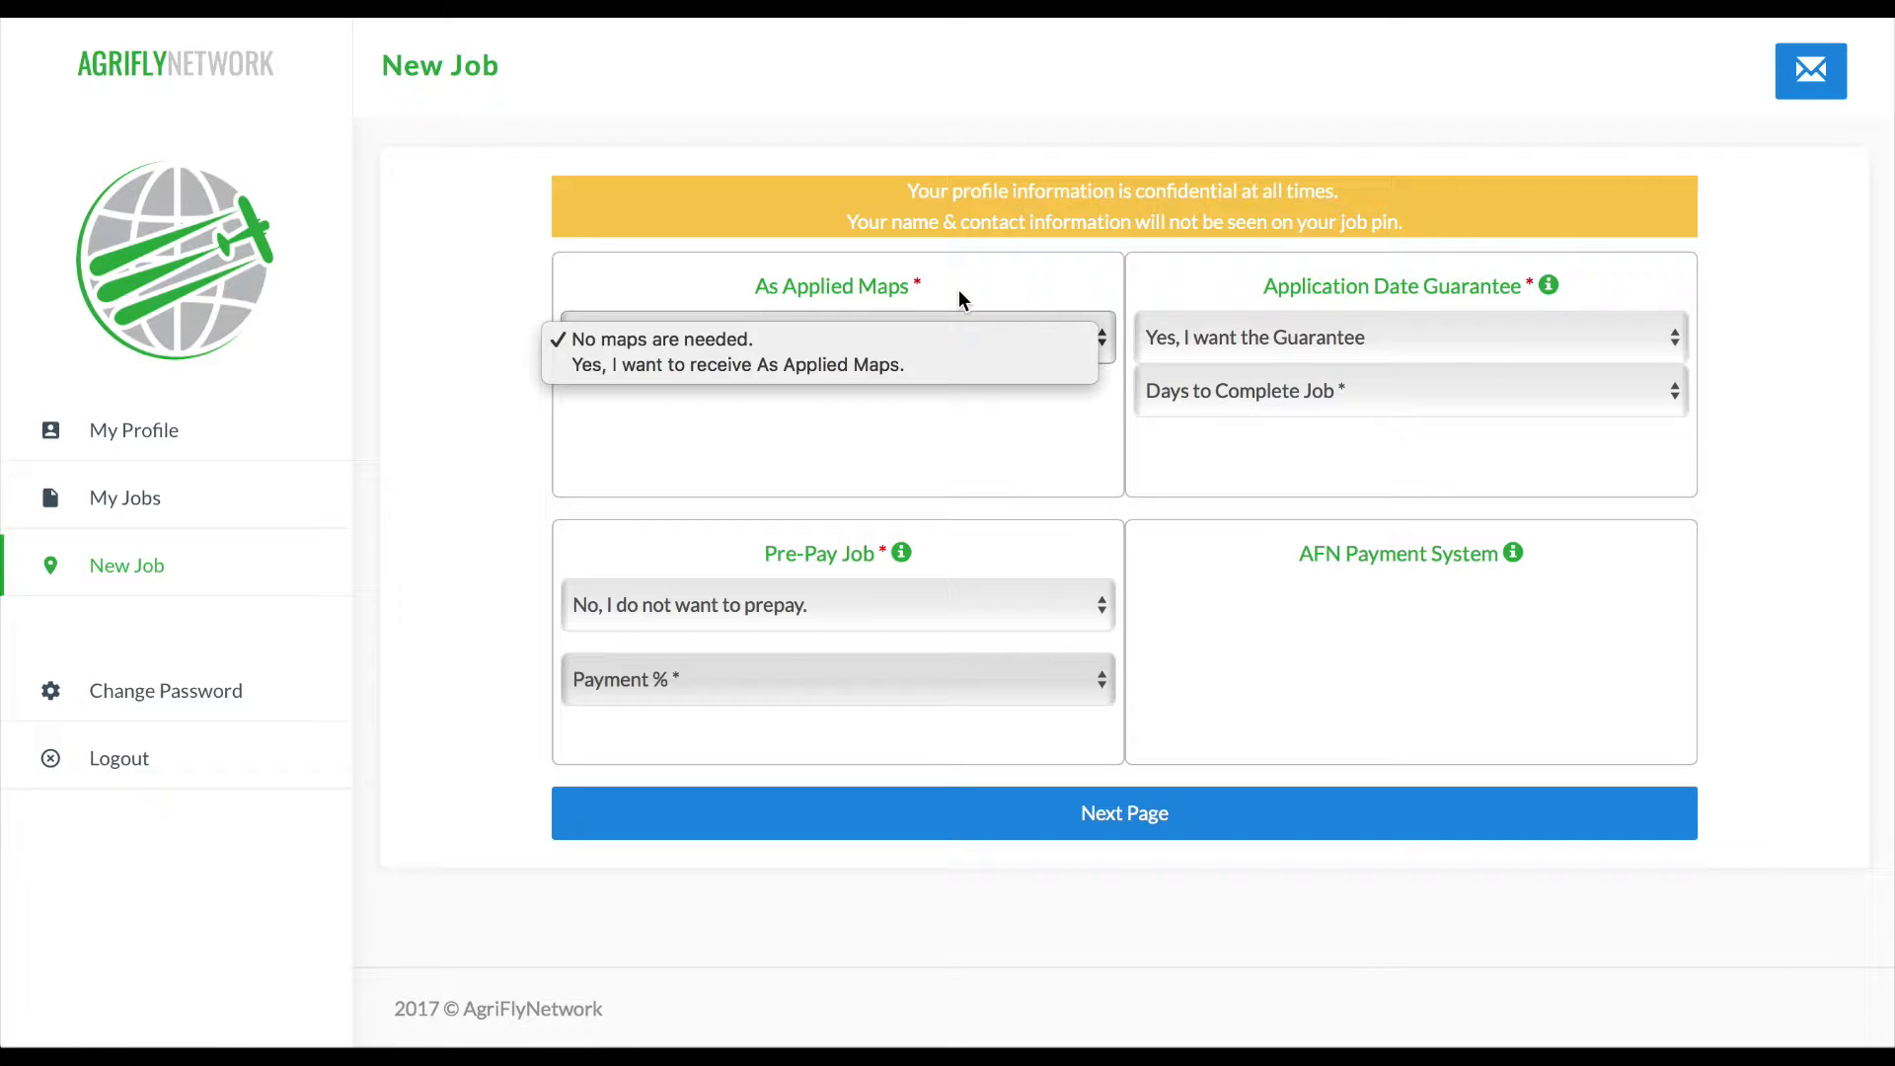
click(757, 376)
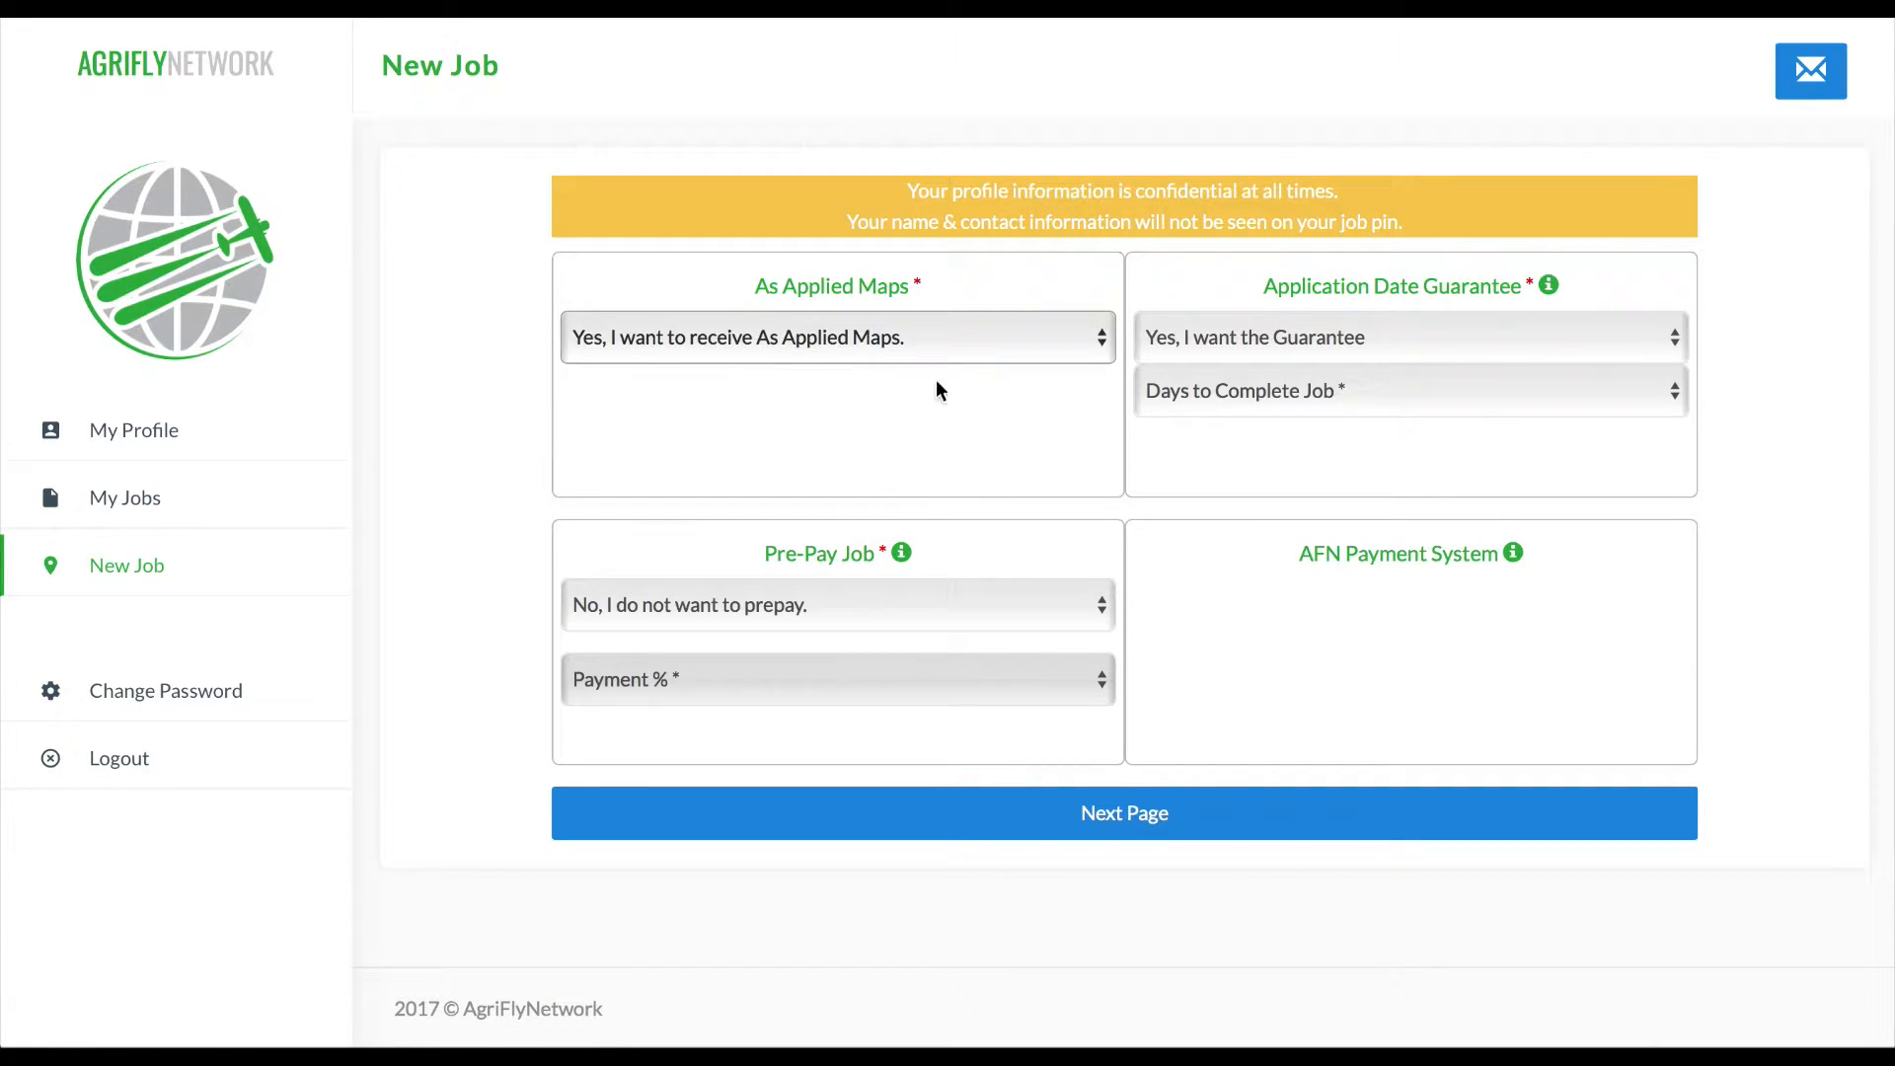
click(904, 554)
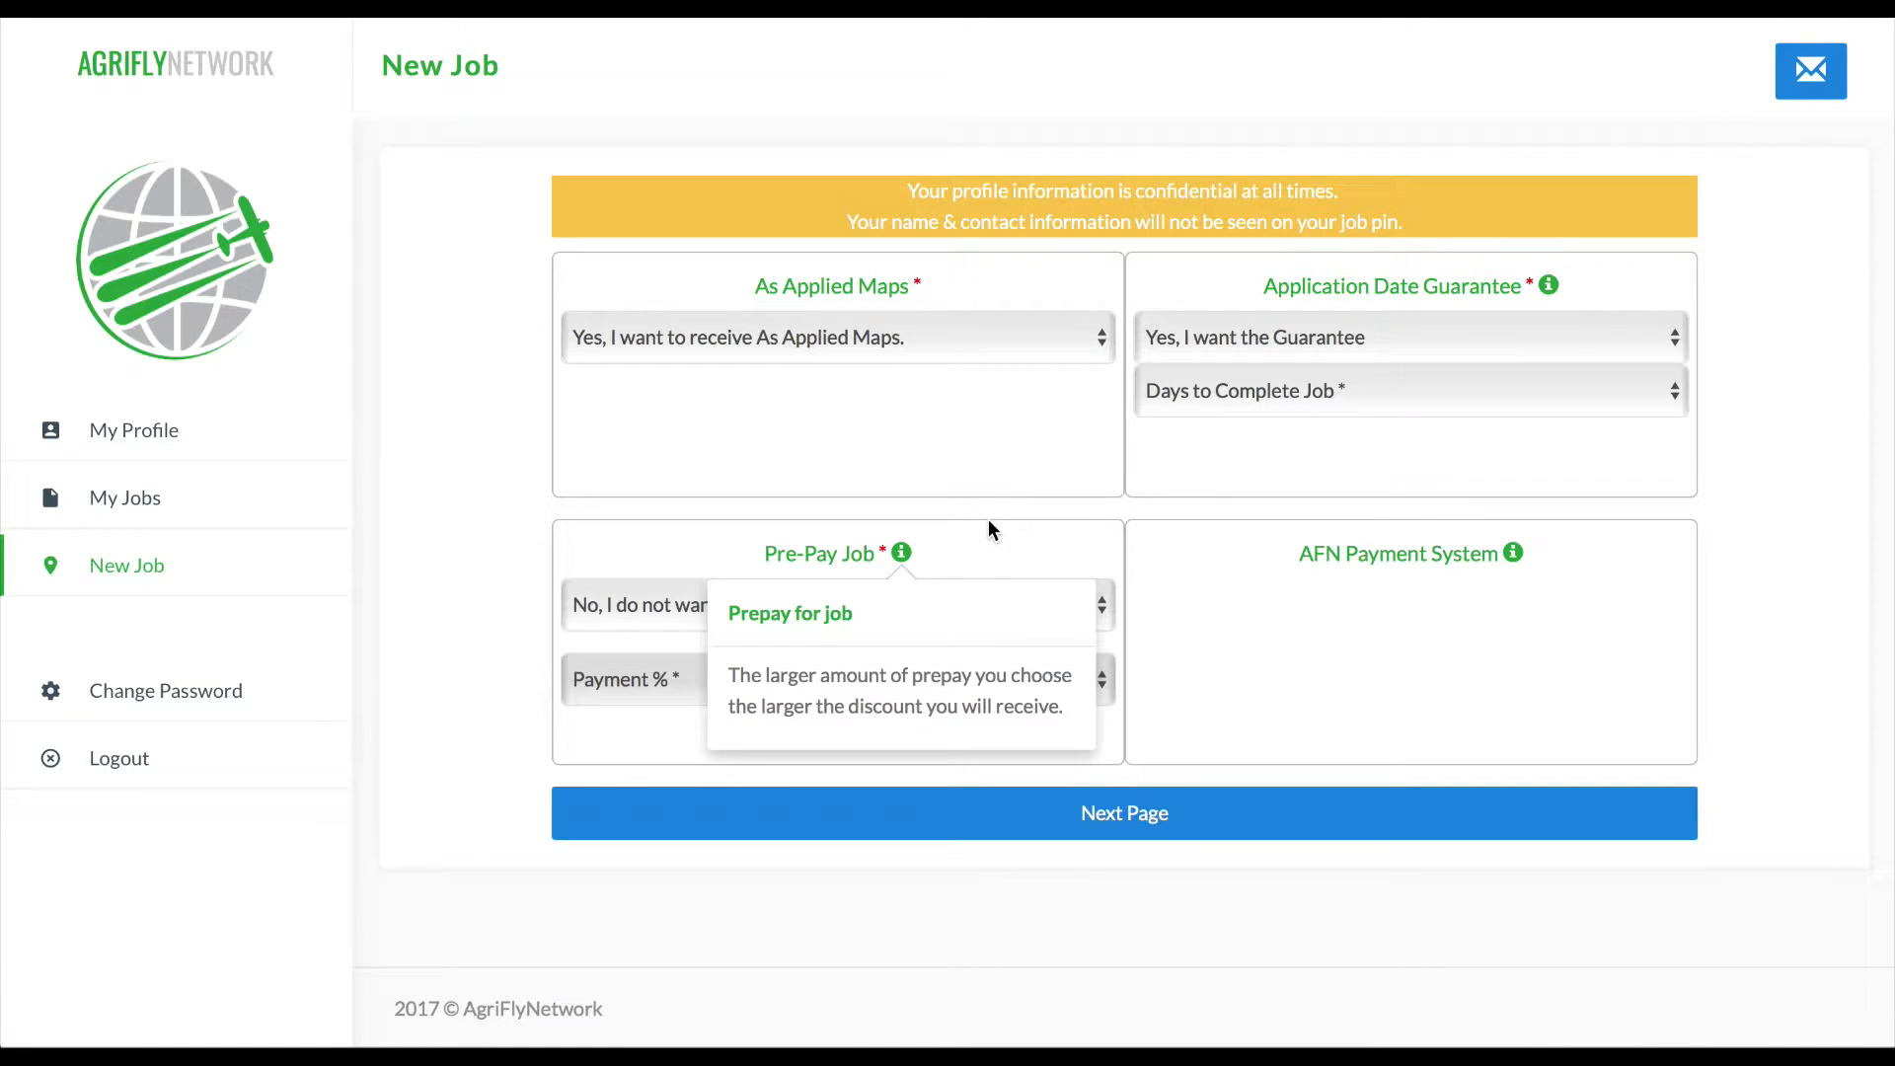
click(898, 551)
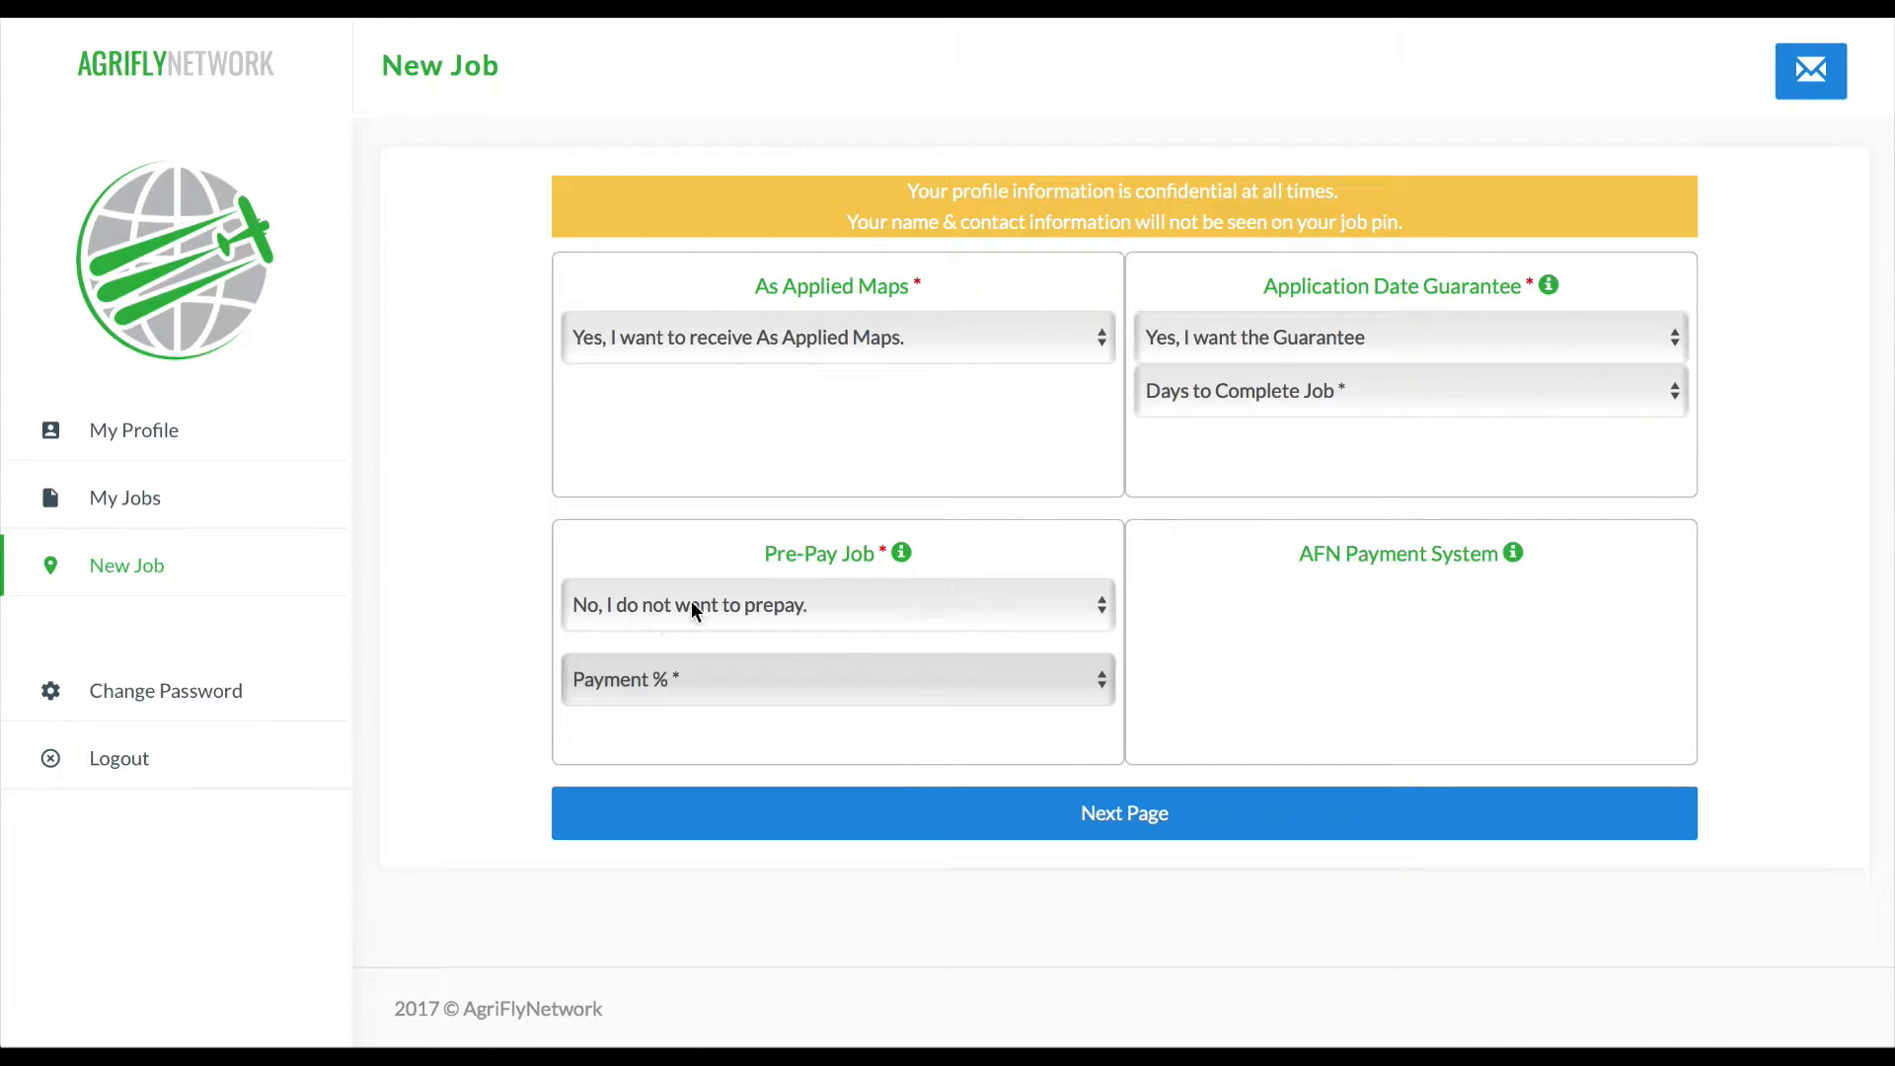
click(850, 606)
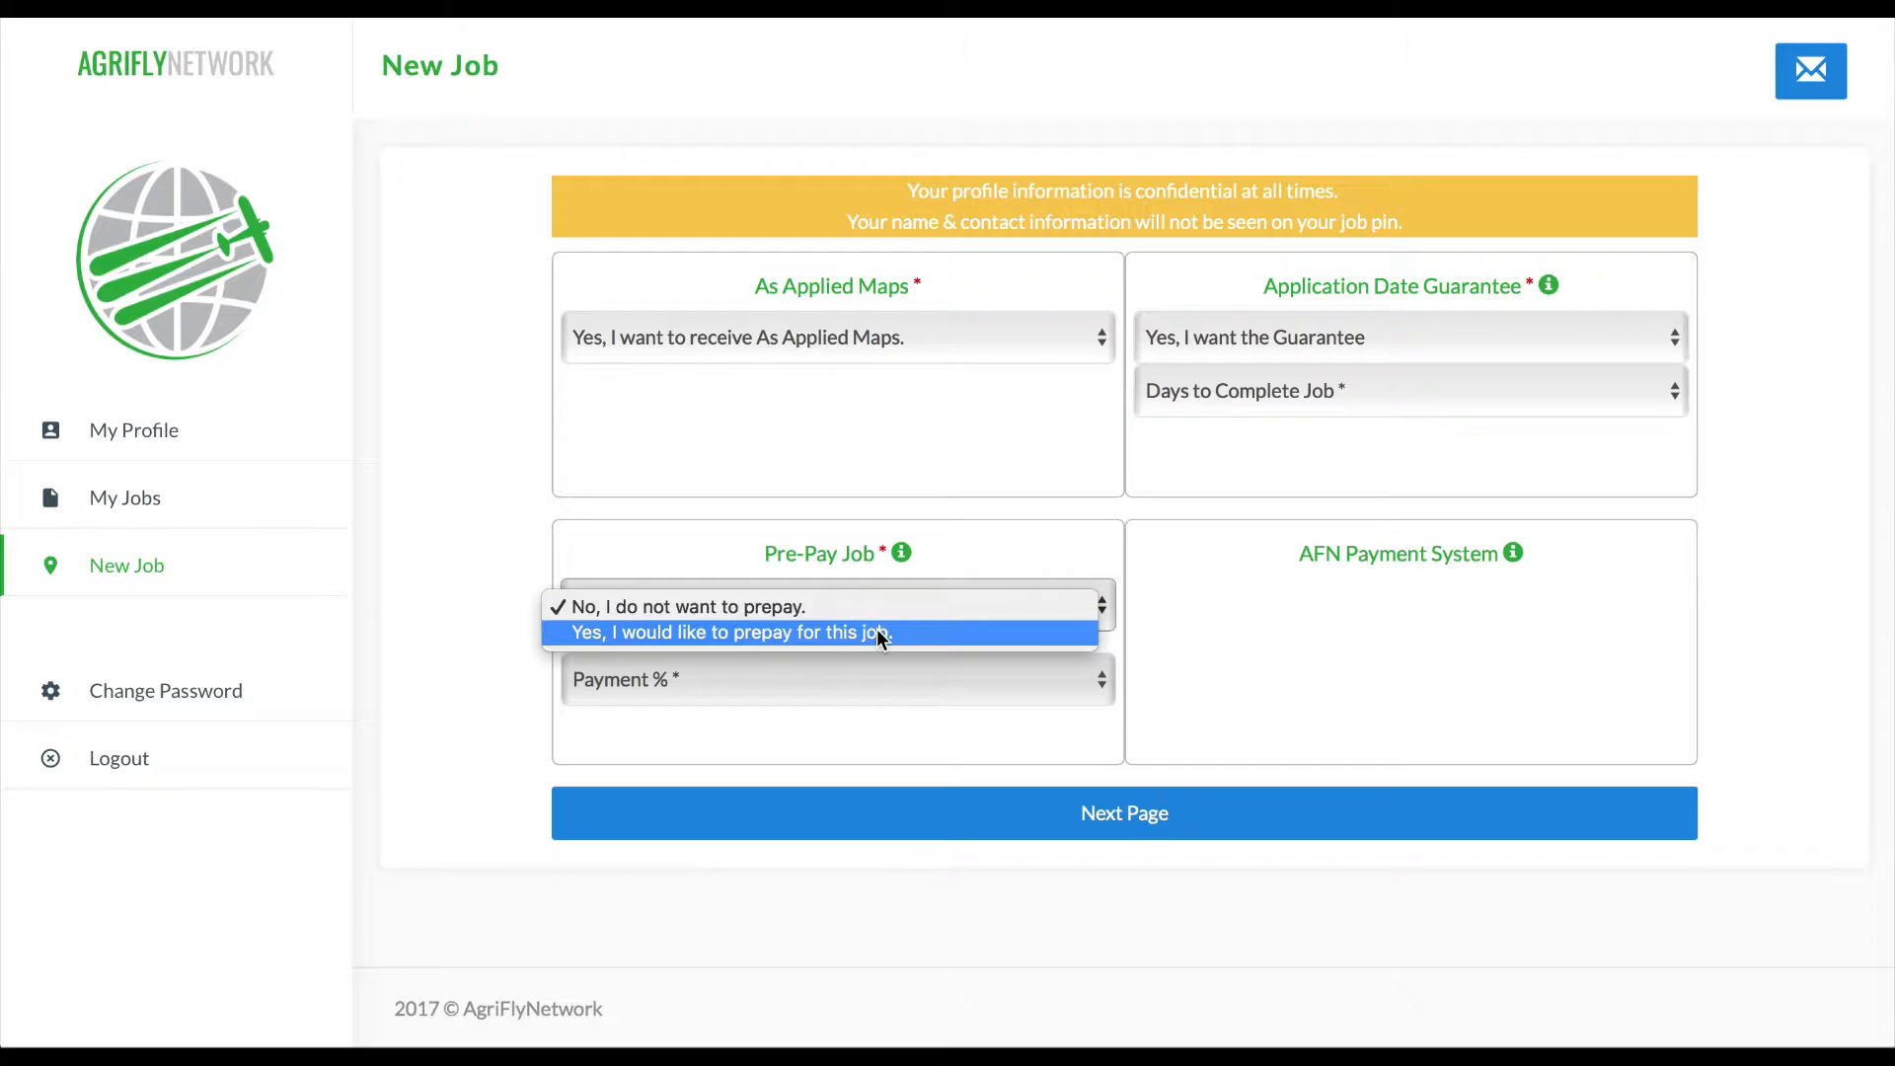
click(922, 632)
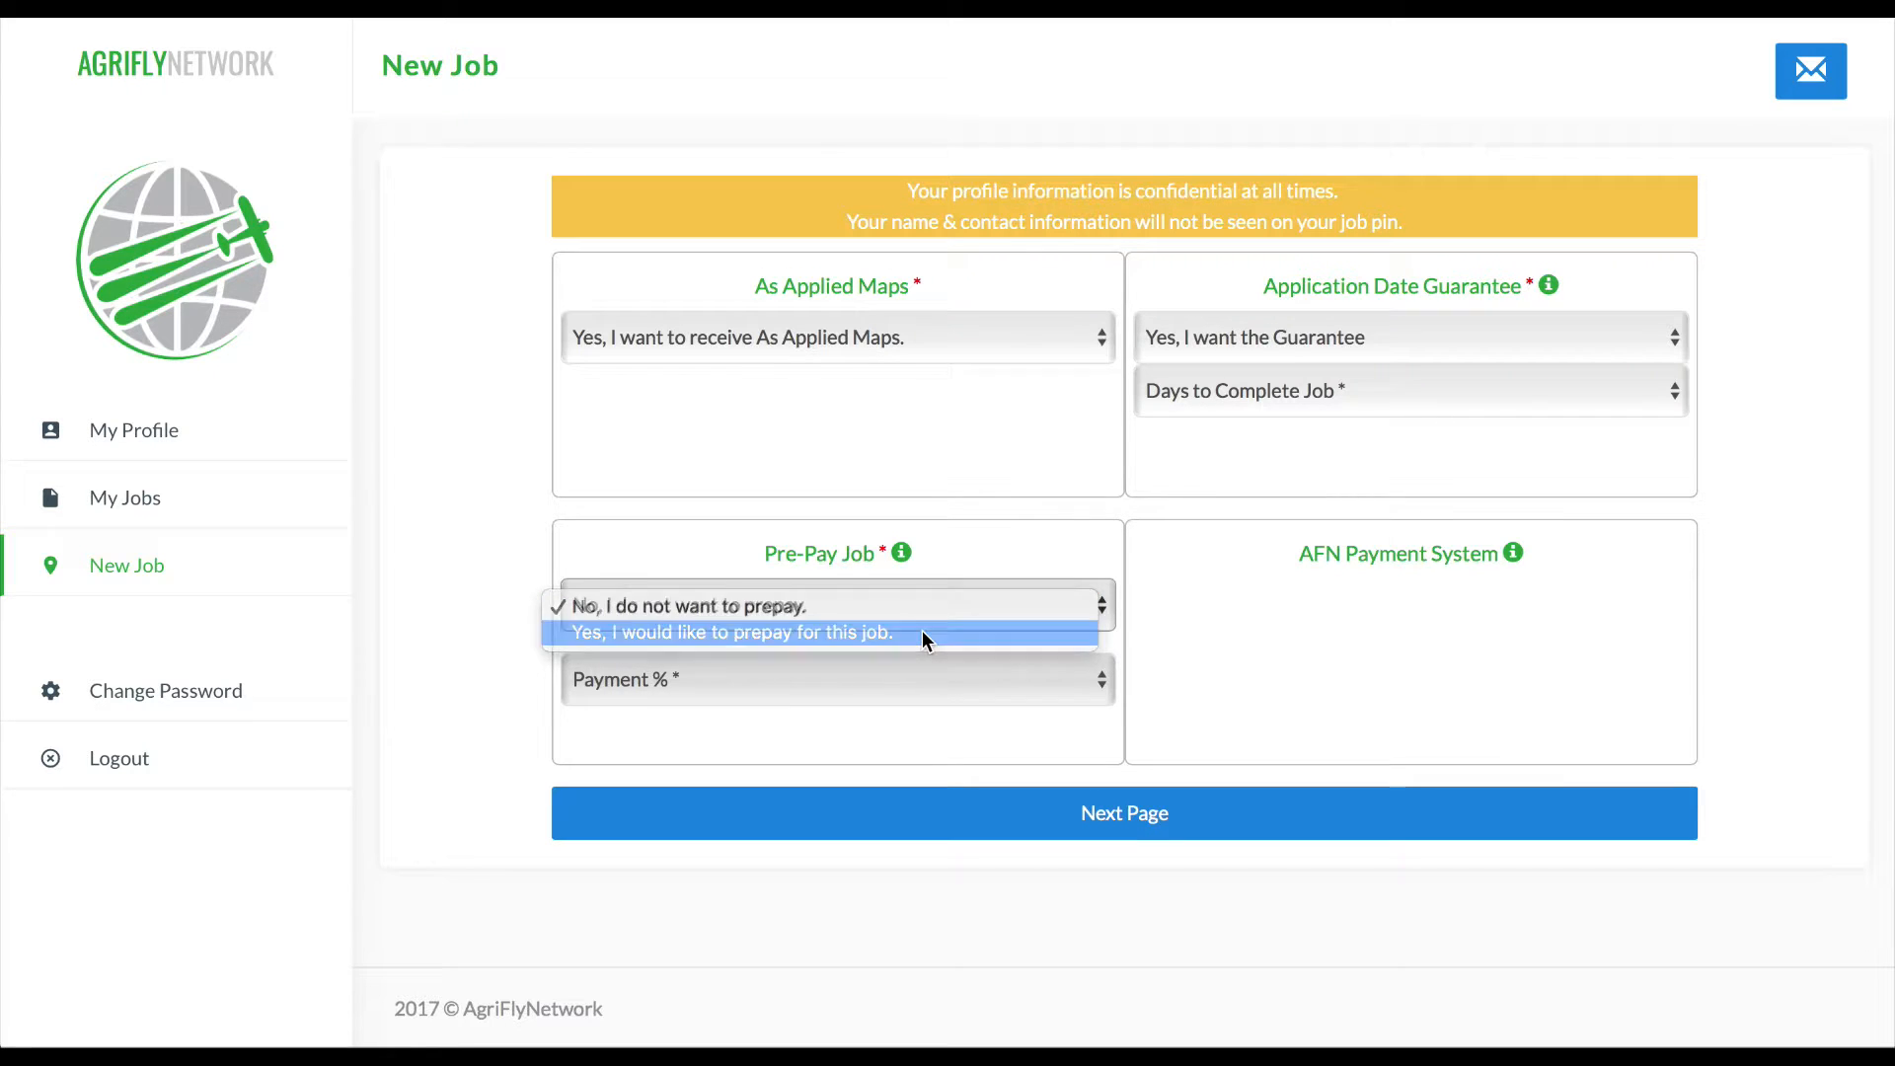
click(786, 681)
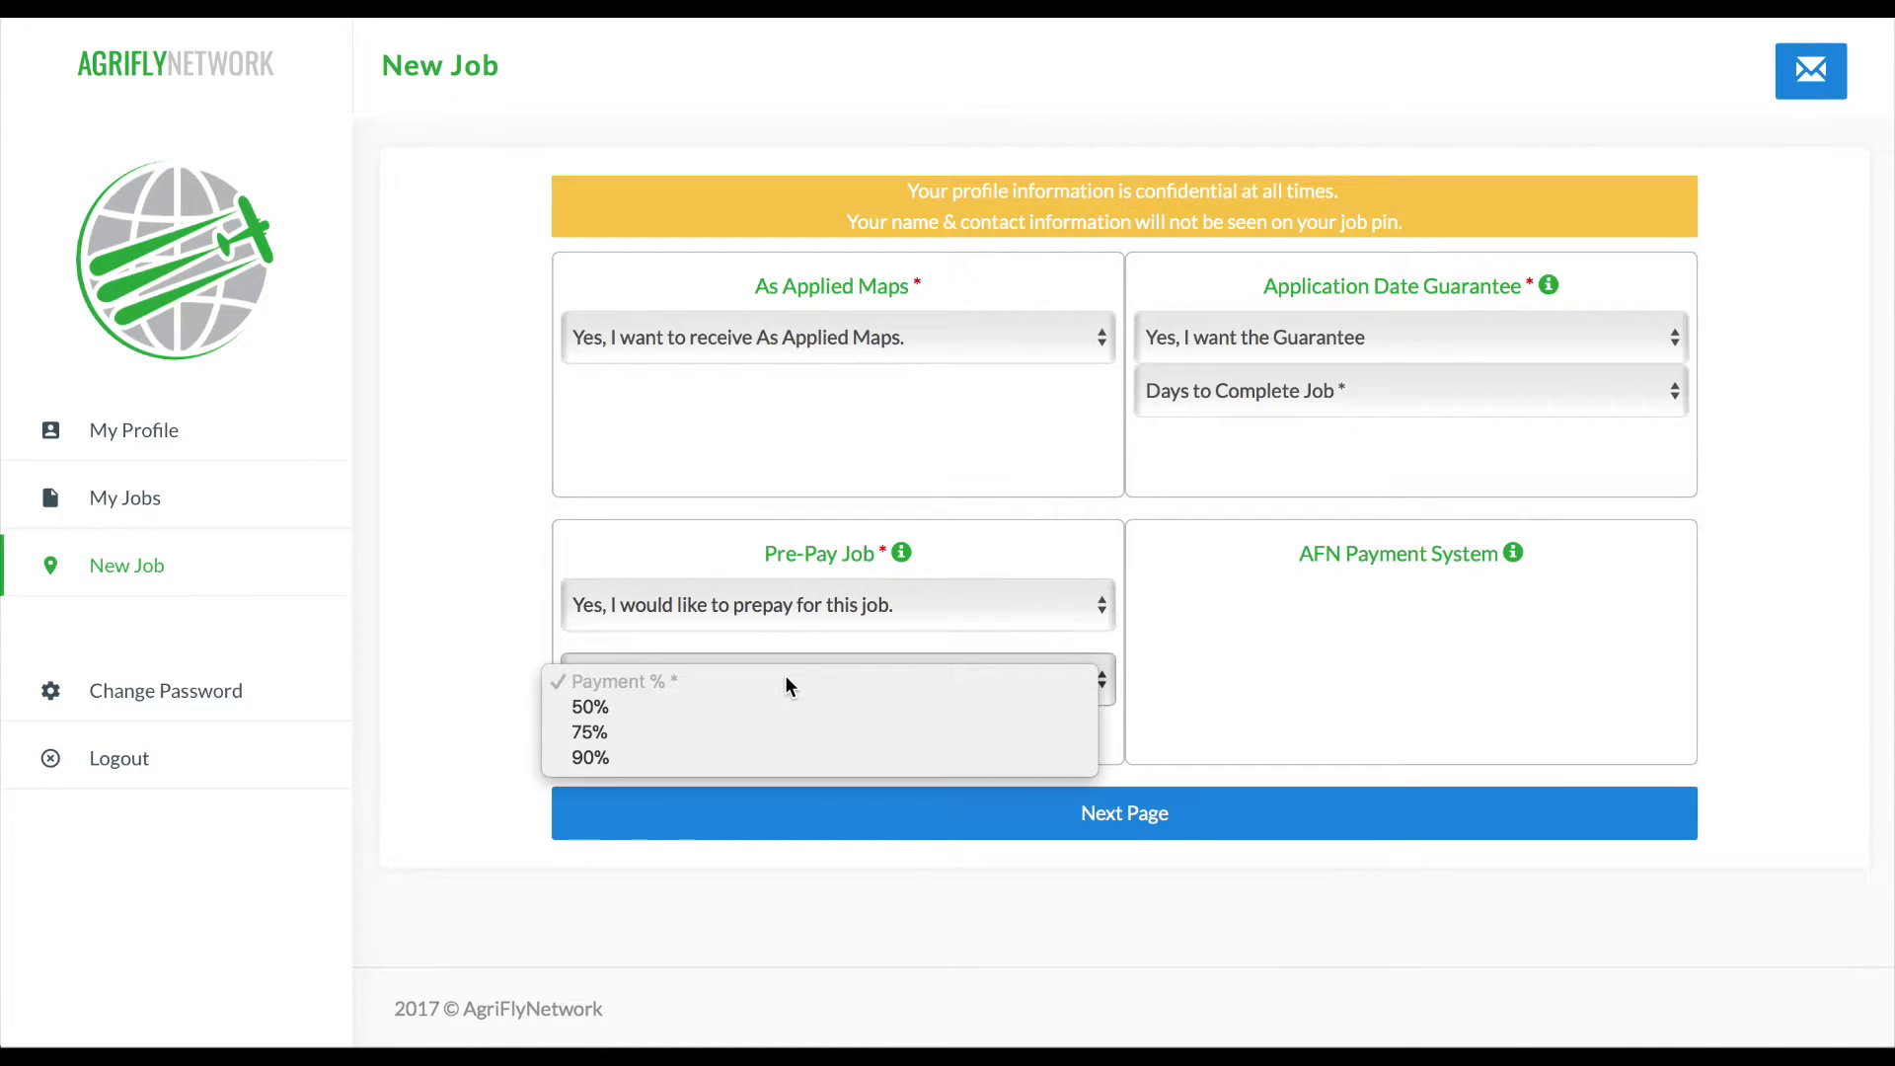
click(636, 713)
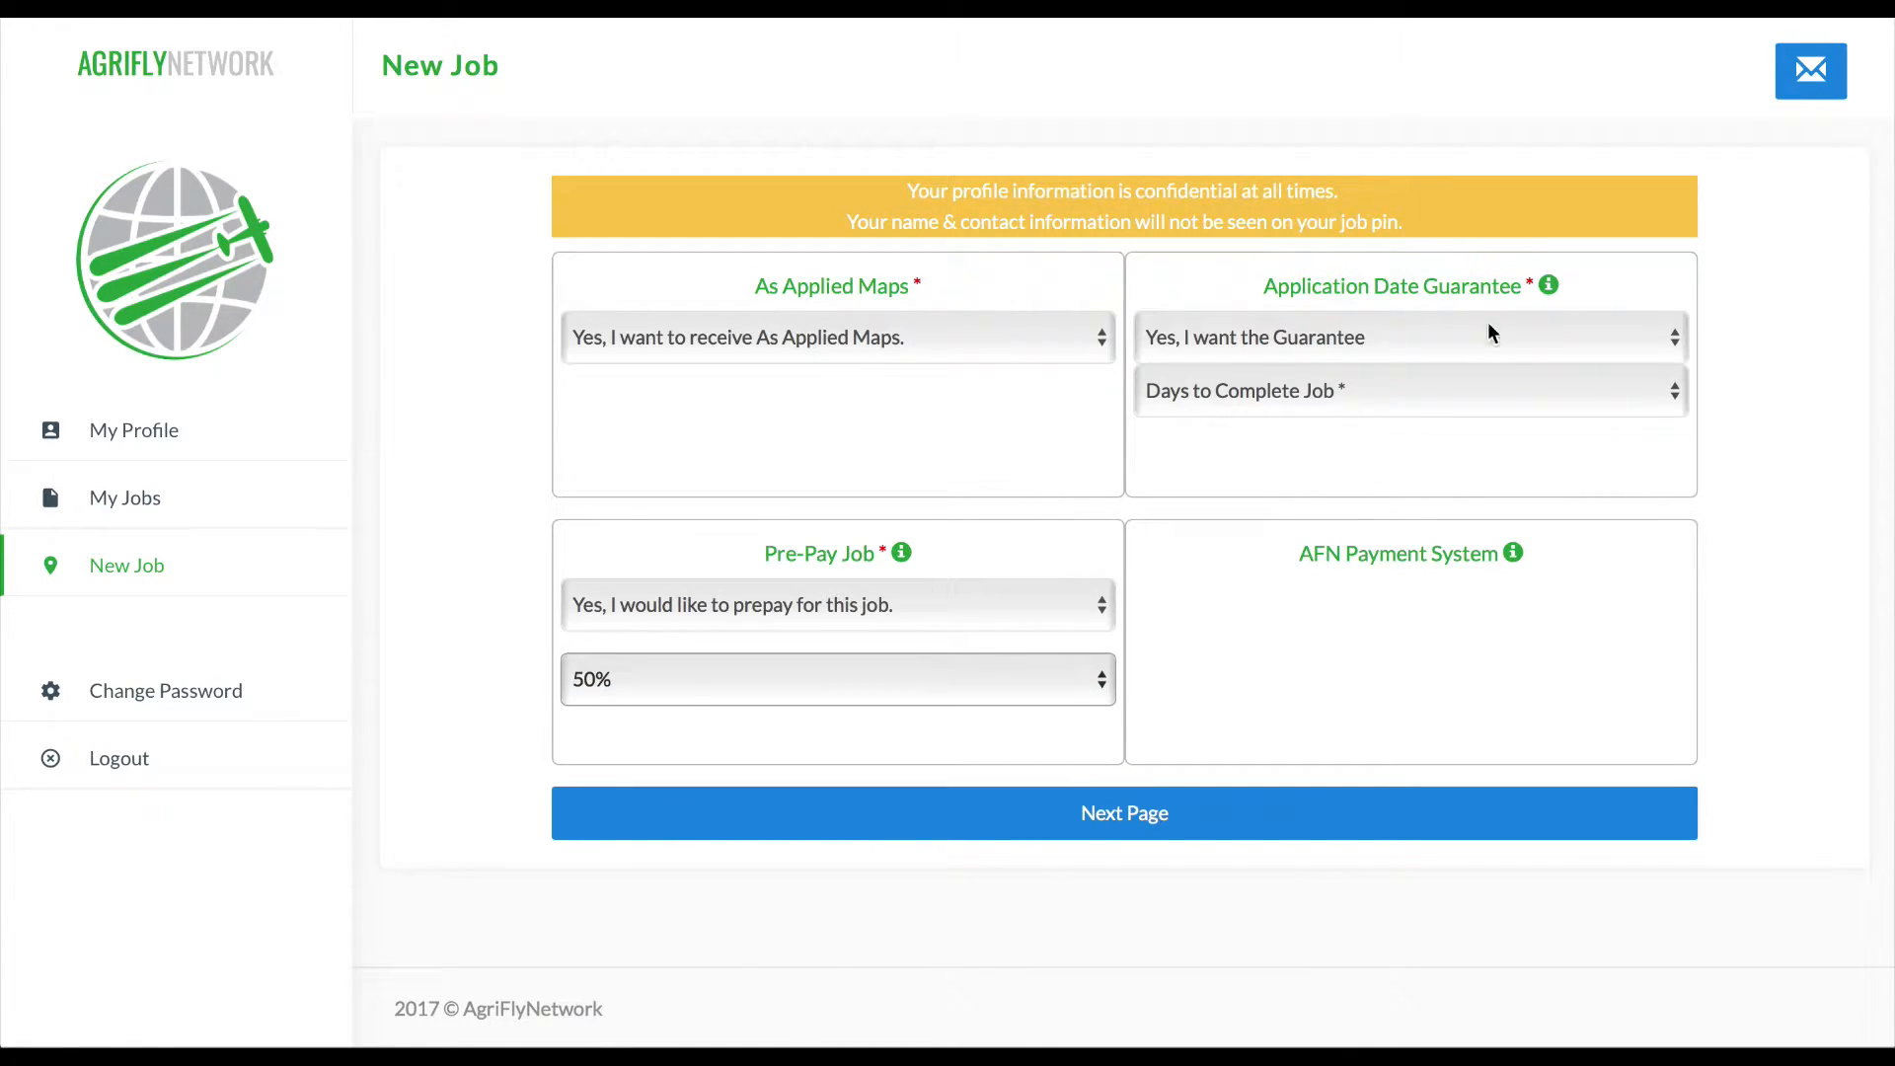
Read the Application Date Guarantee terms and set the days to complete the job to 5 Days
click(1549, 285)
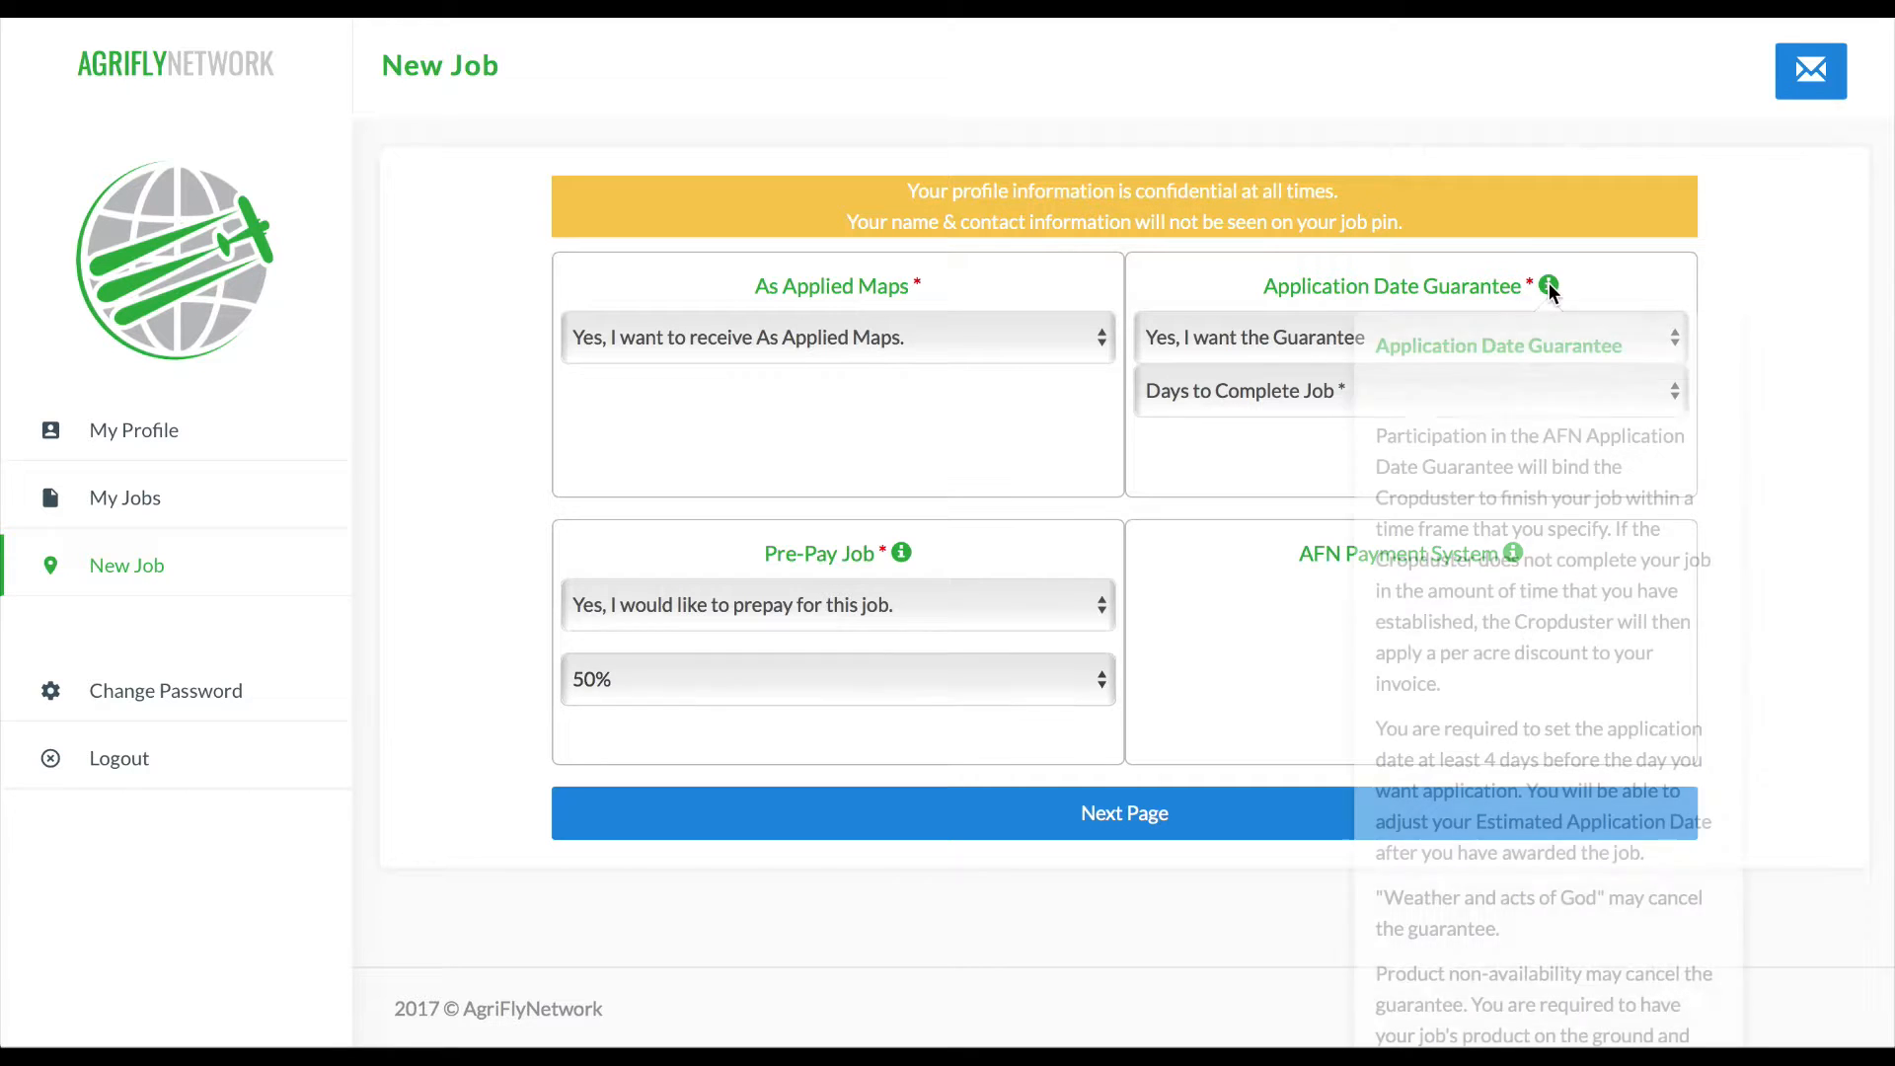
scroll(1788, 436, down, 1)
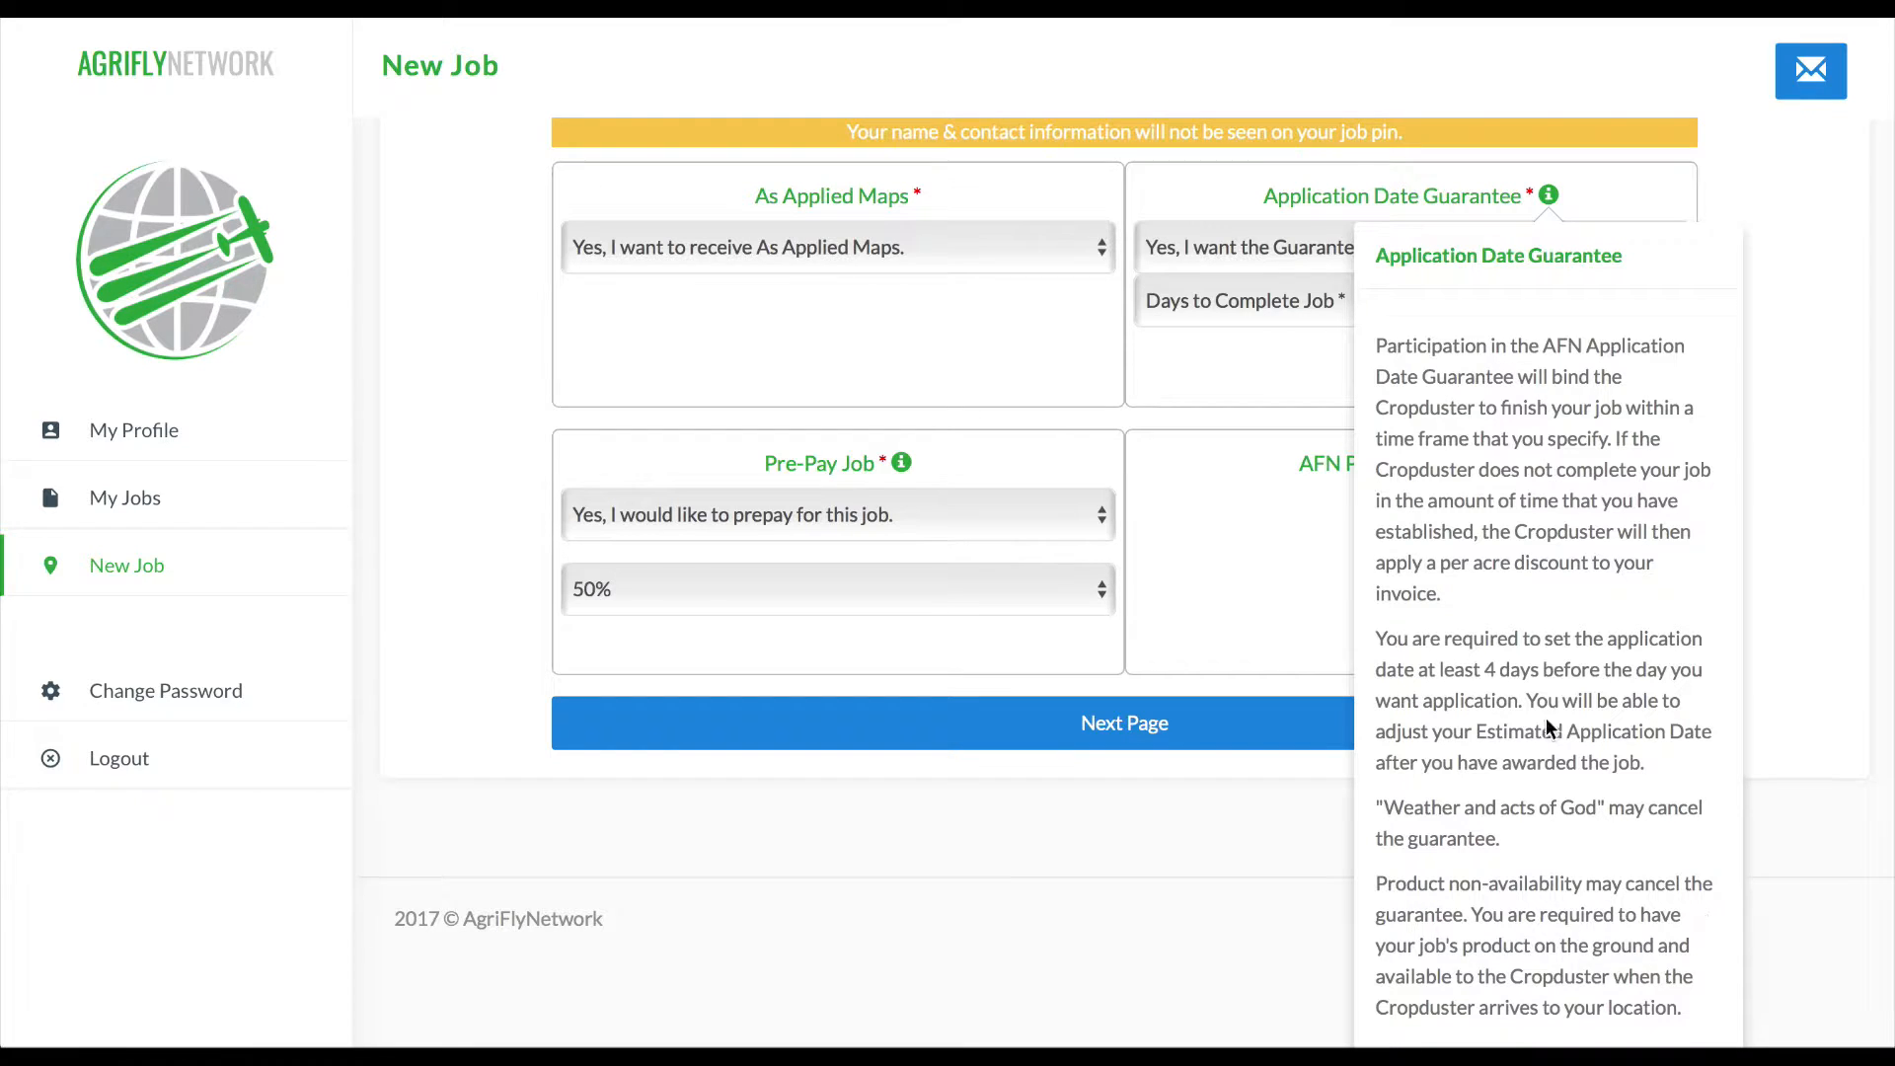
click(1549, 197)
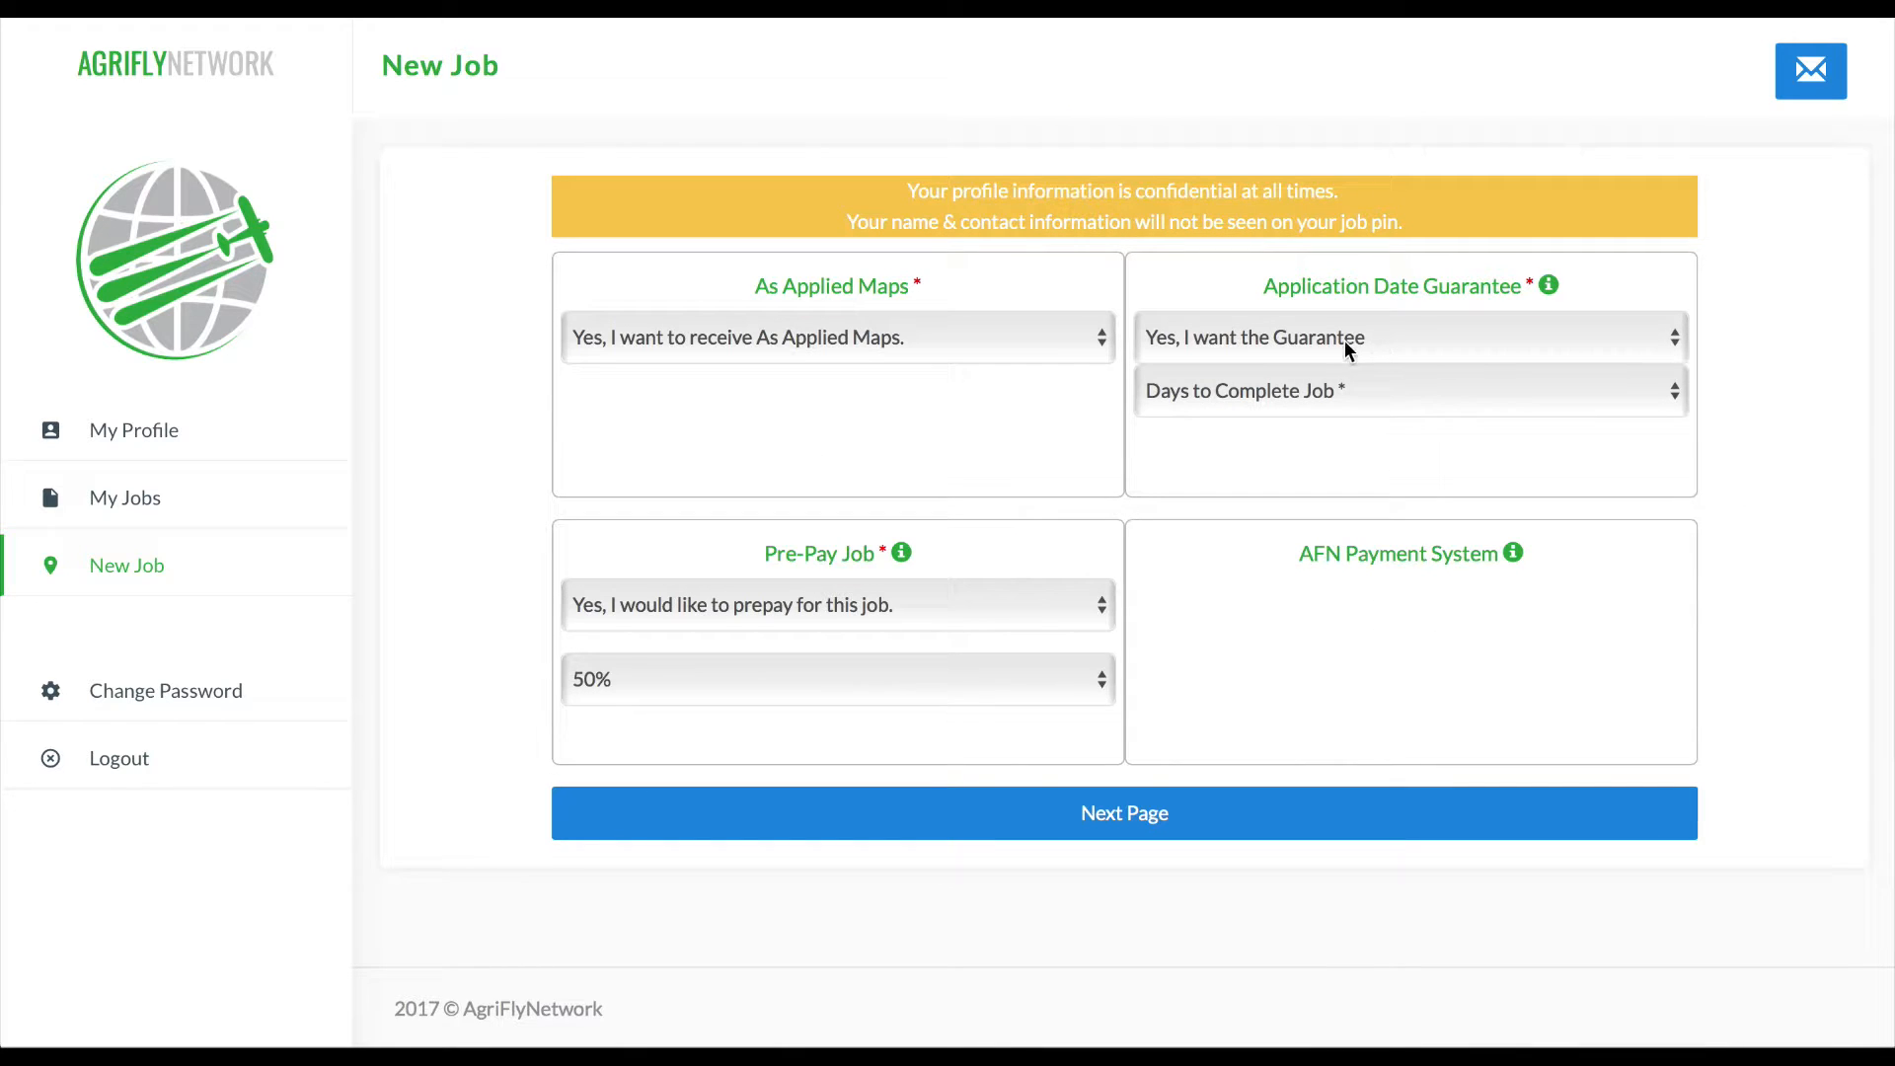
click(1376, 394)
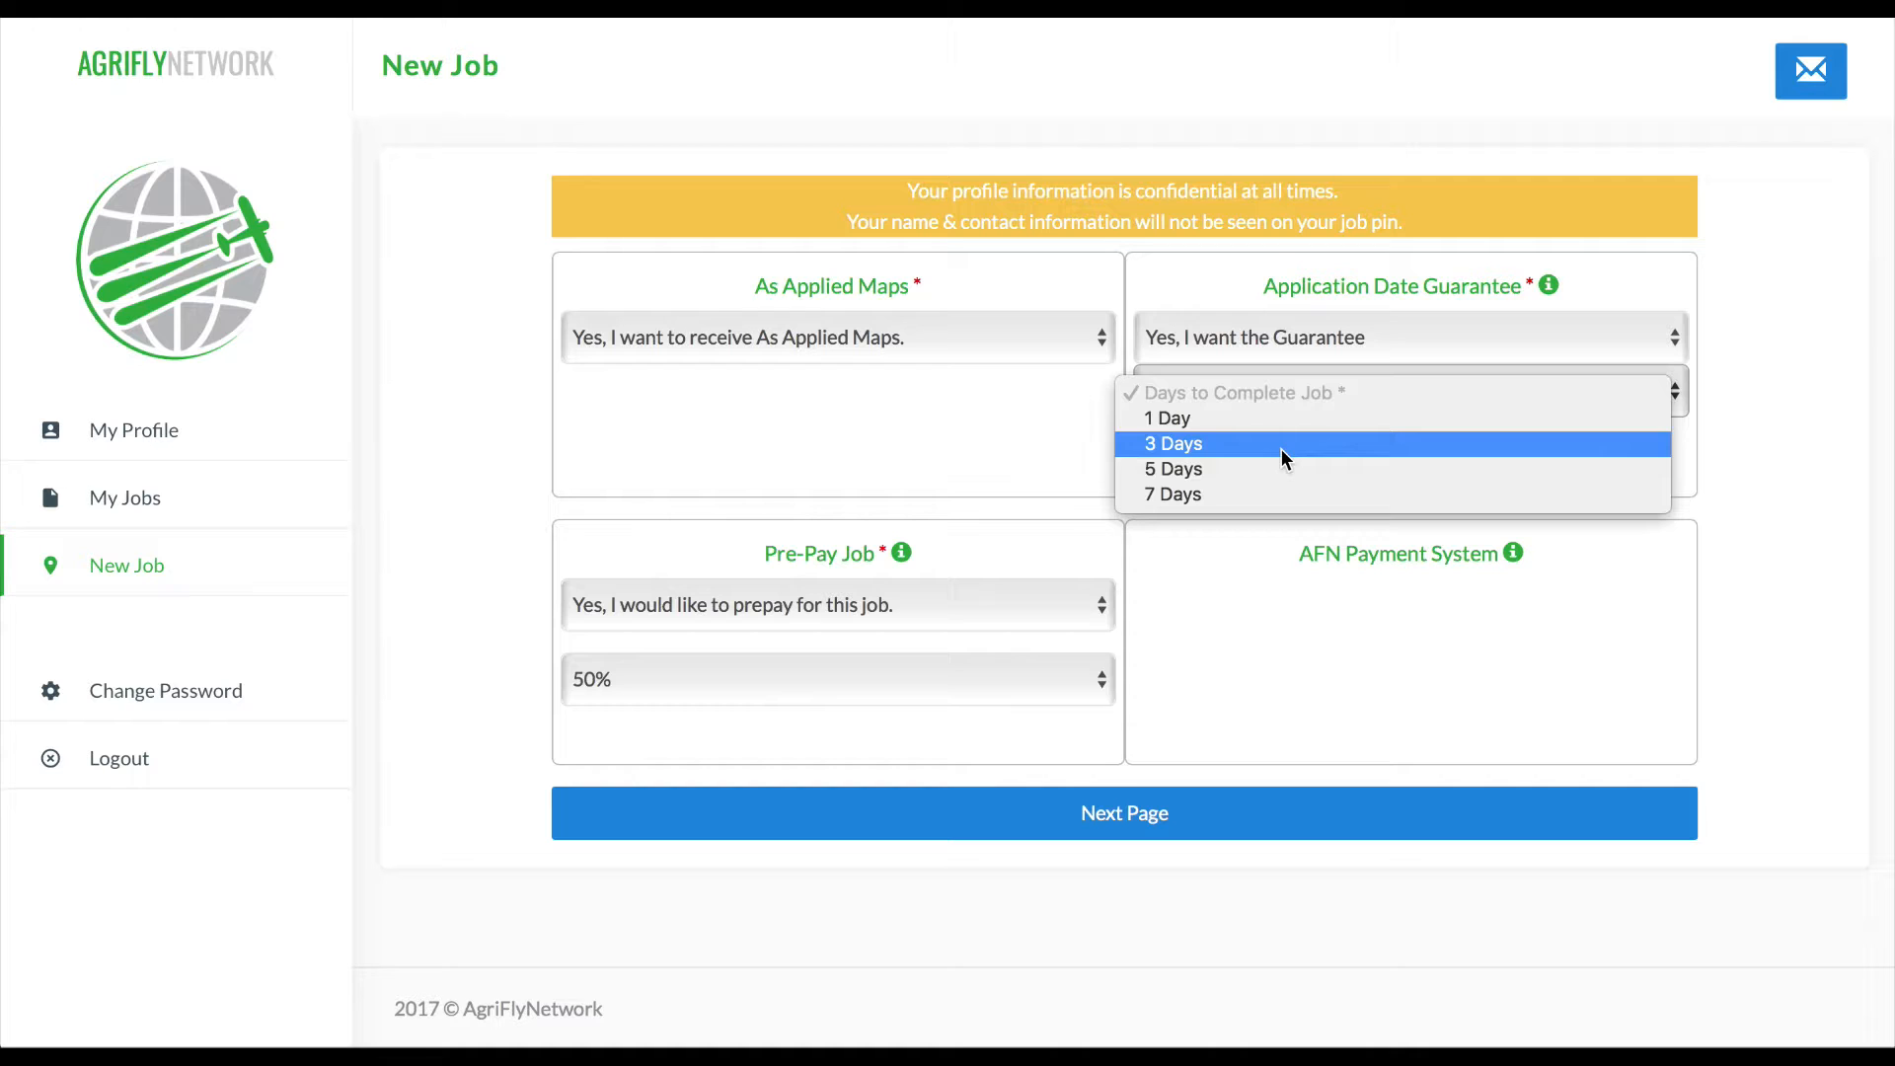
click(1210, 470)
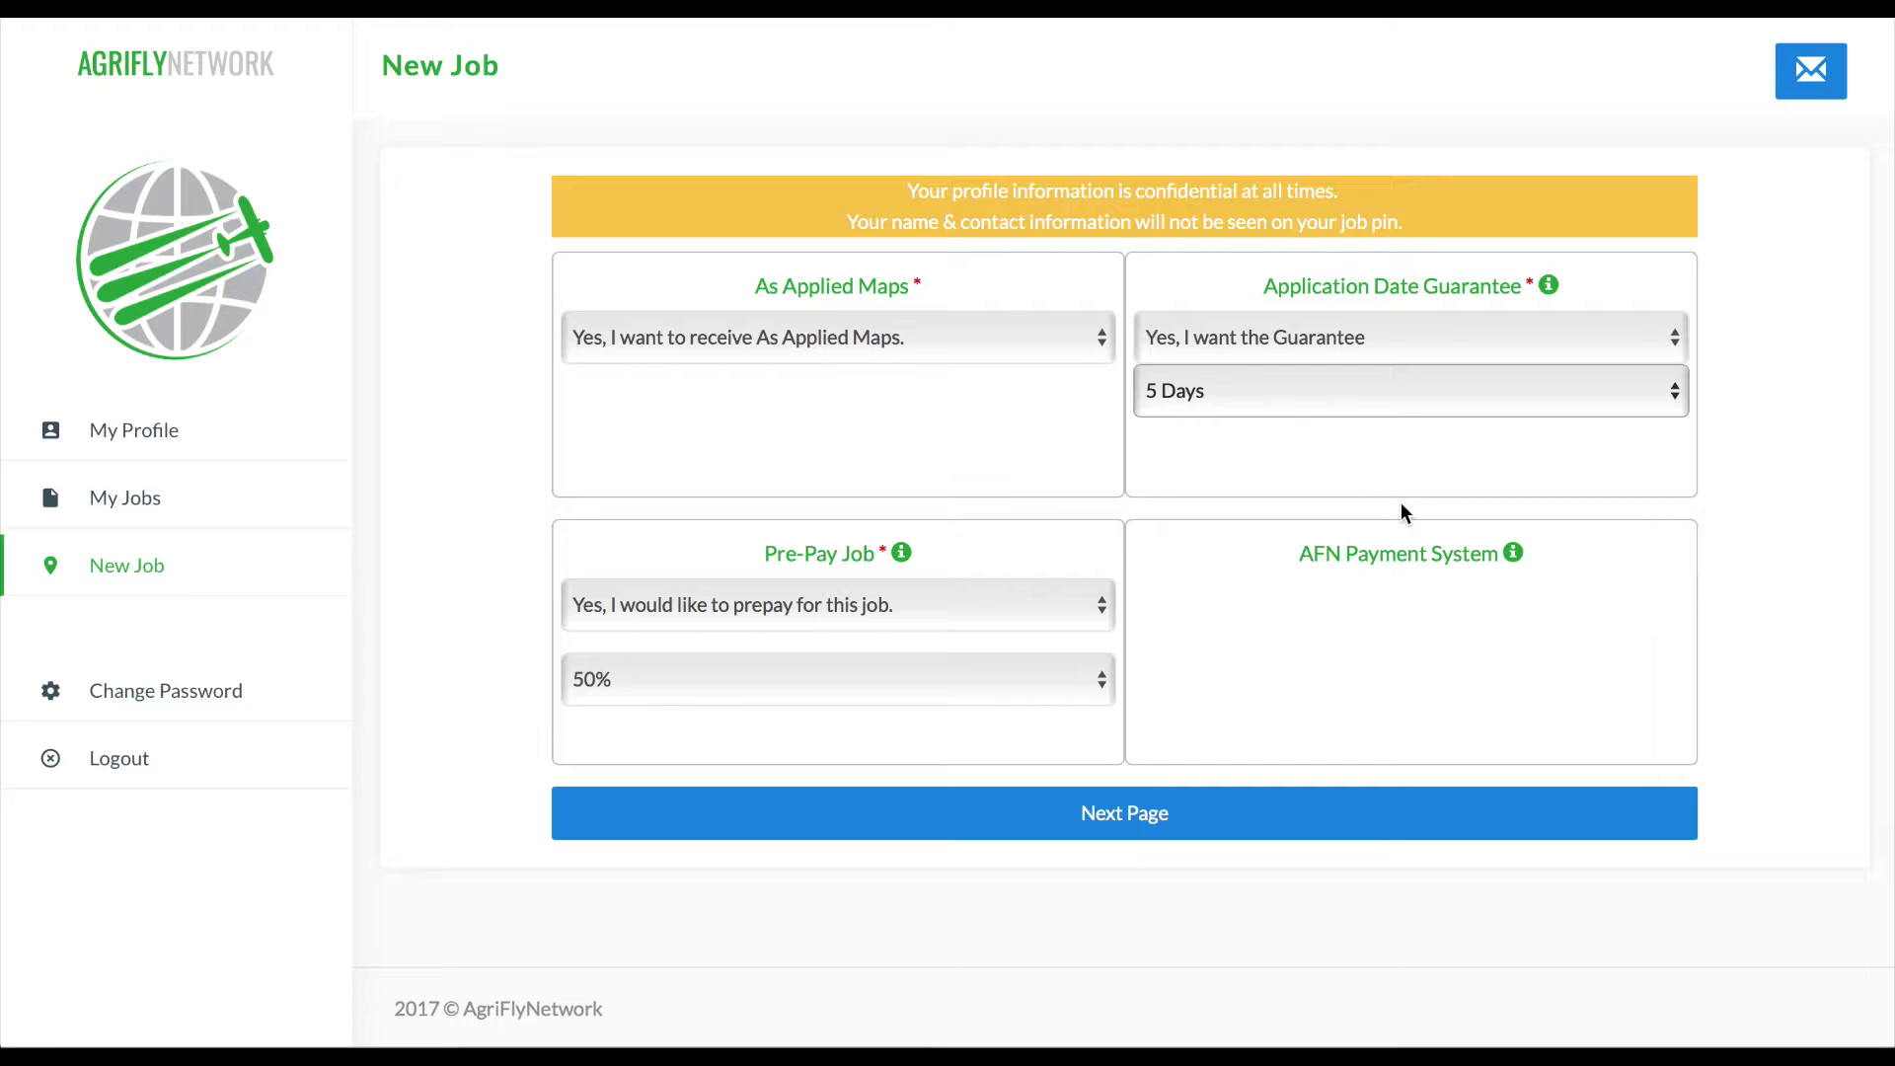
Read the AFN Payment System explanation and continue to the map page of the new job
click(1513, 551)
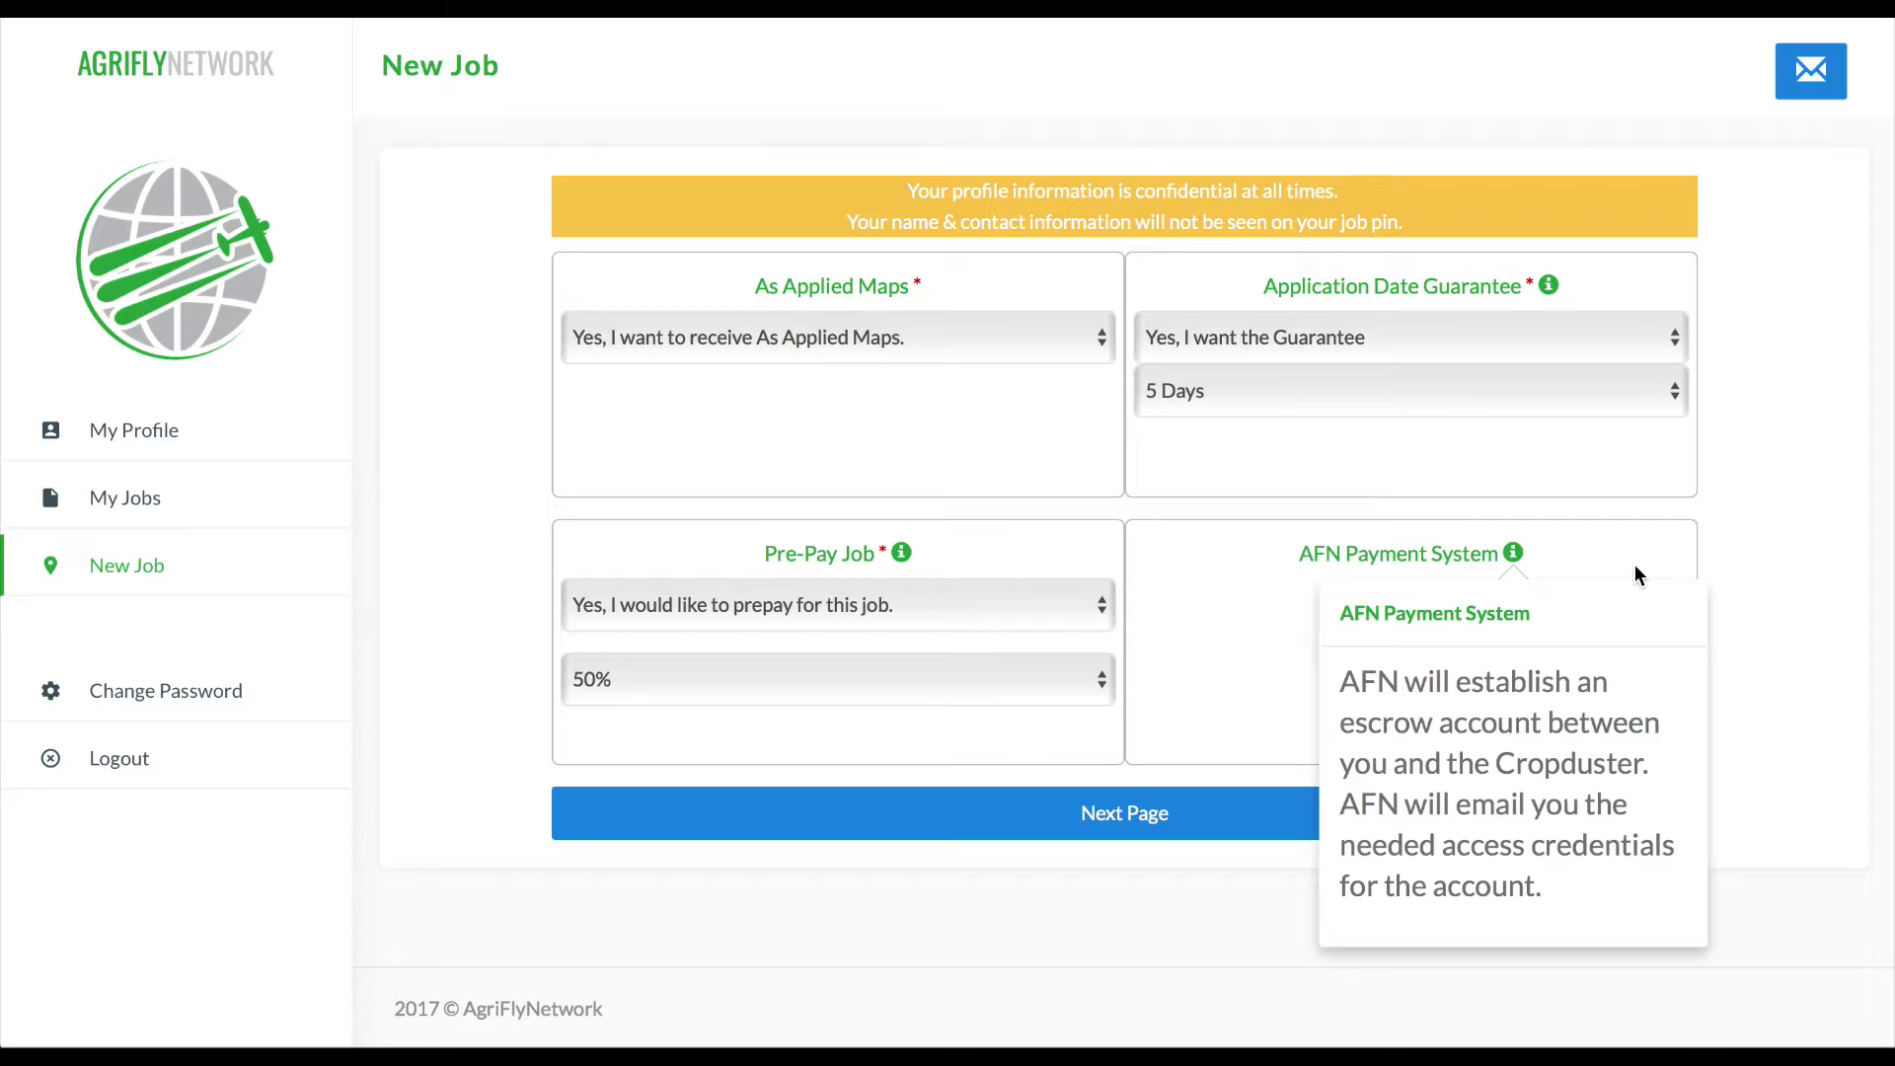
click(1513, 553)
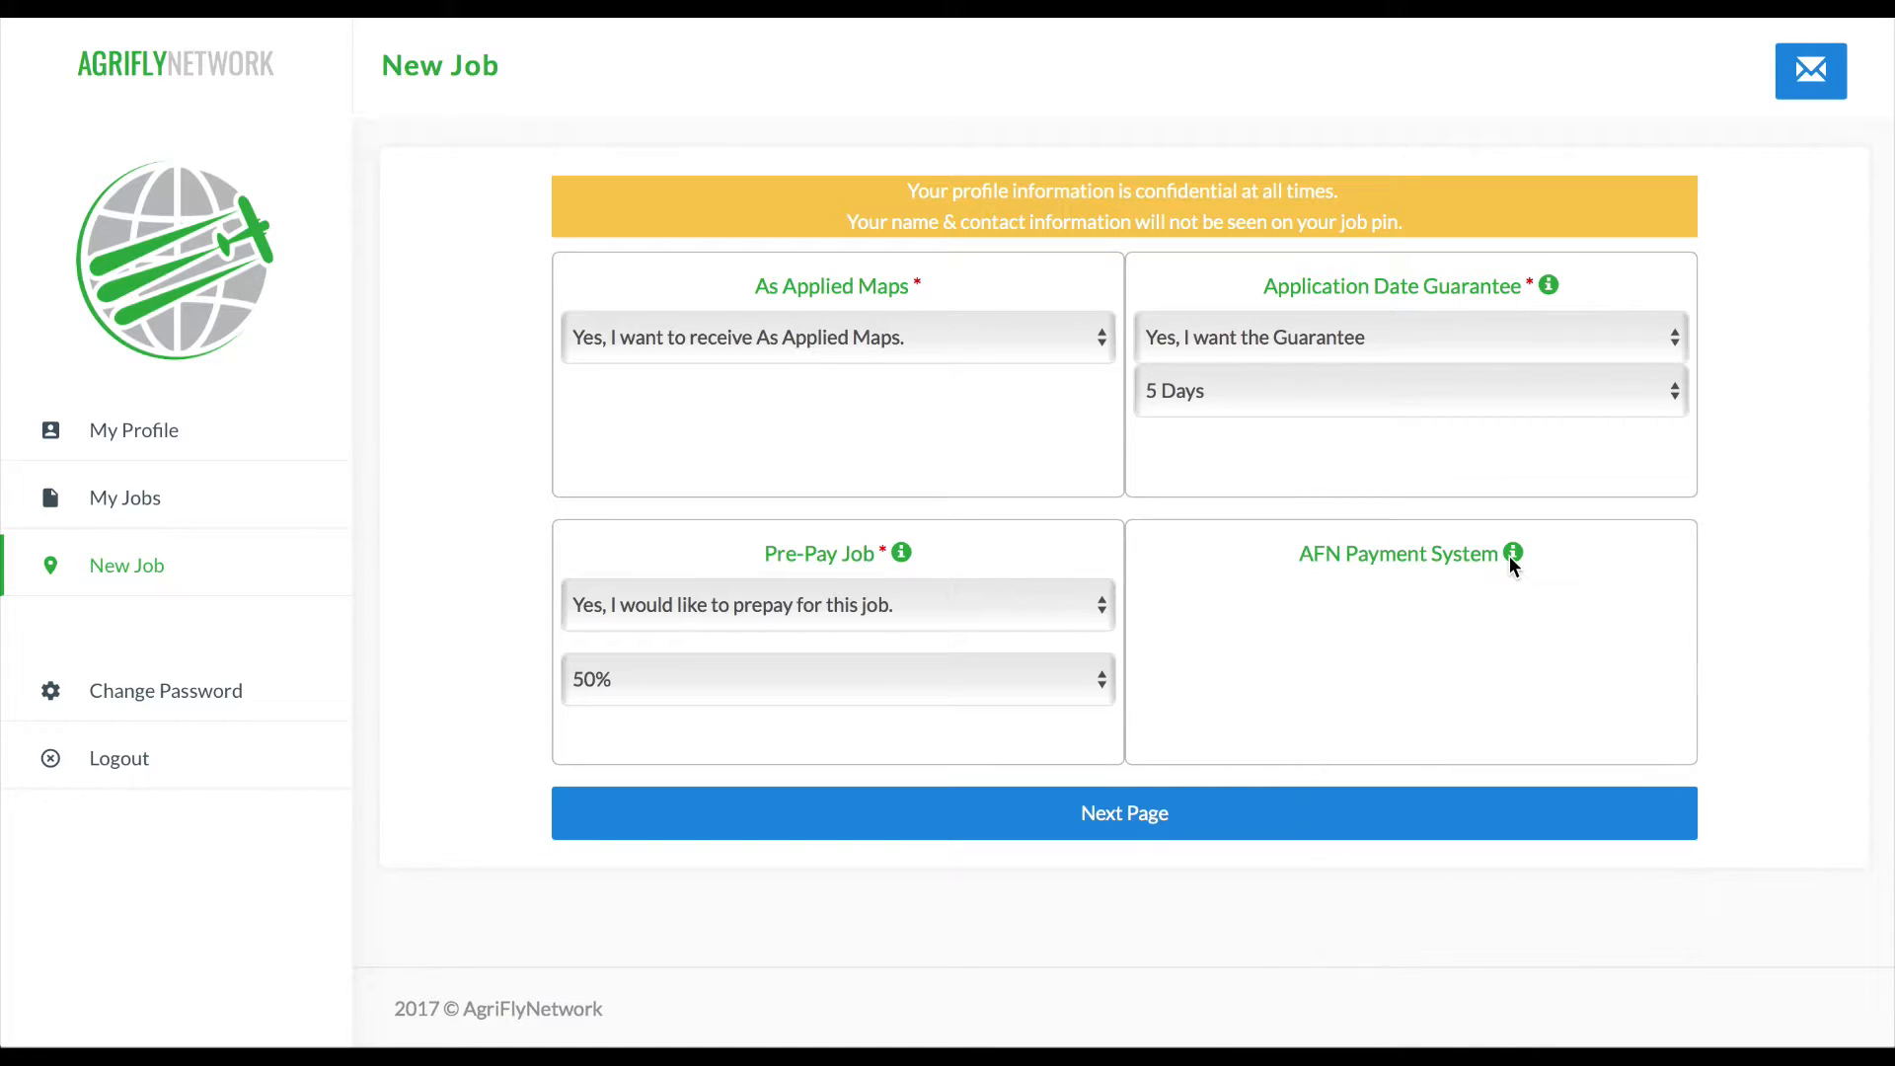
click(1130, 819)
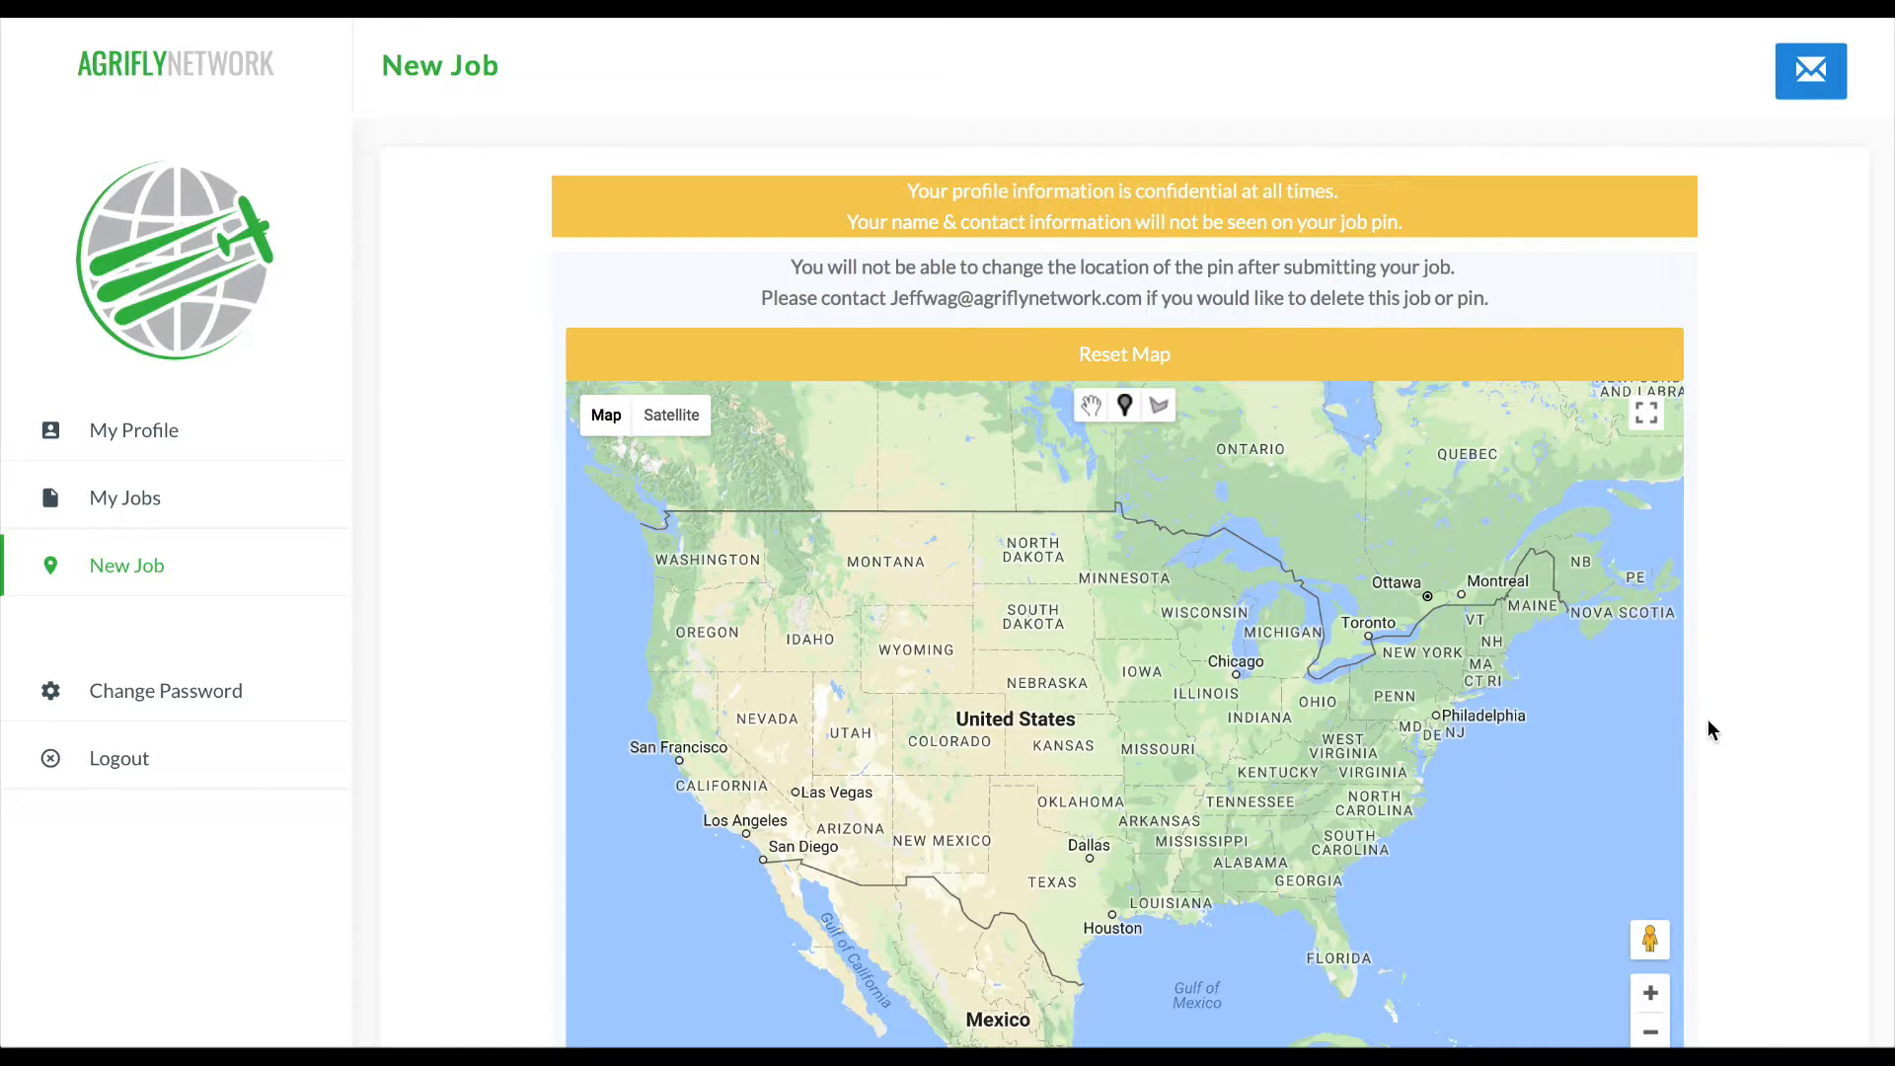
Find the farmland southwest of Bogard on the job map and show it as satellite imagery
scroll(1765, 713, down, 2)
scroll(1765, 703, down, 2)
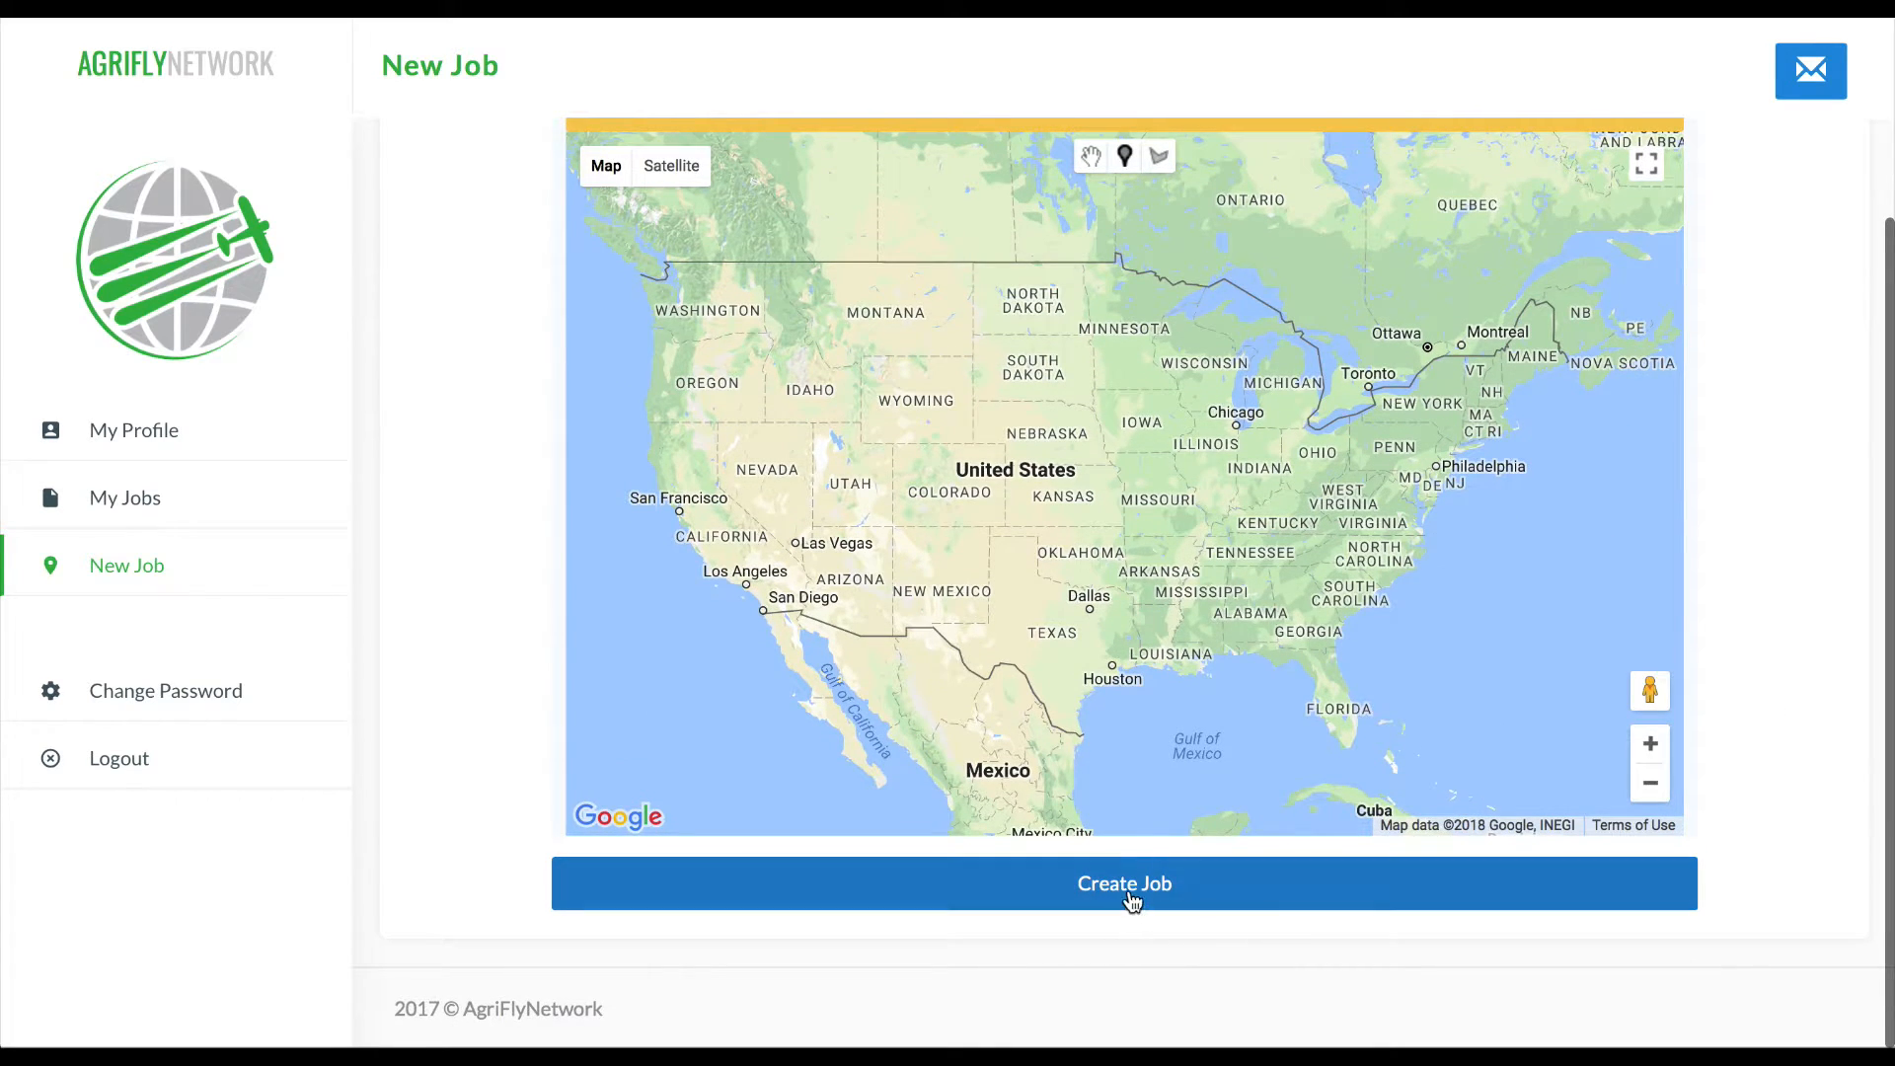
scroll(1793, 482, up, 2)
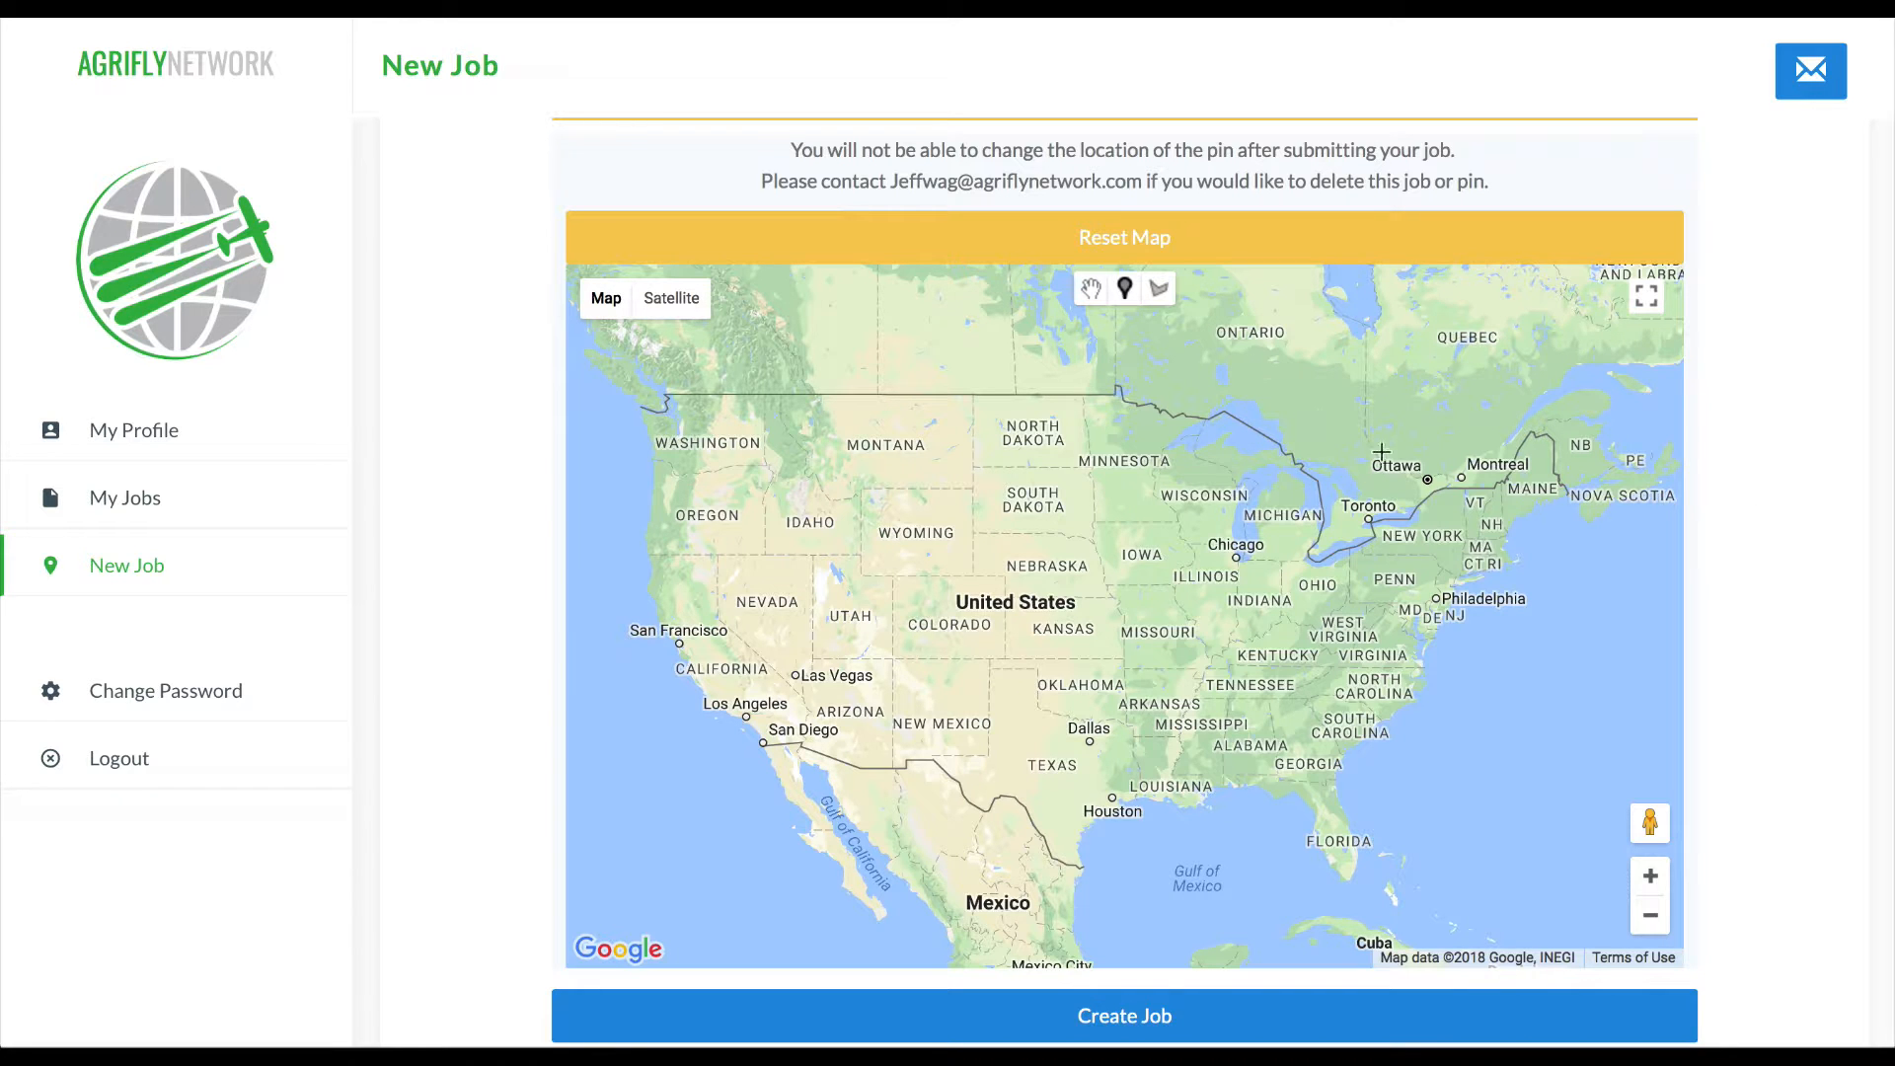
click(1650, 876)
click(1653, 876)
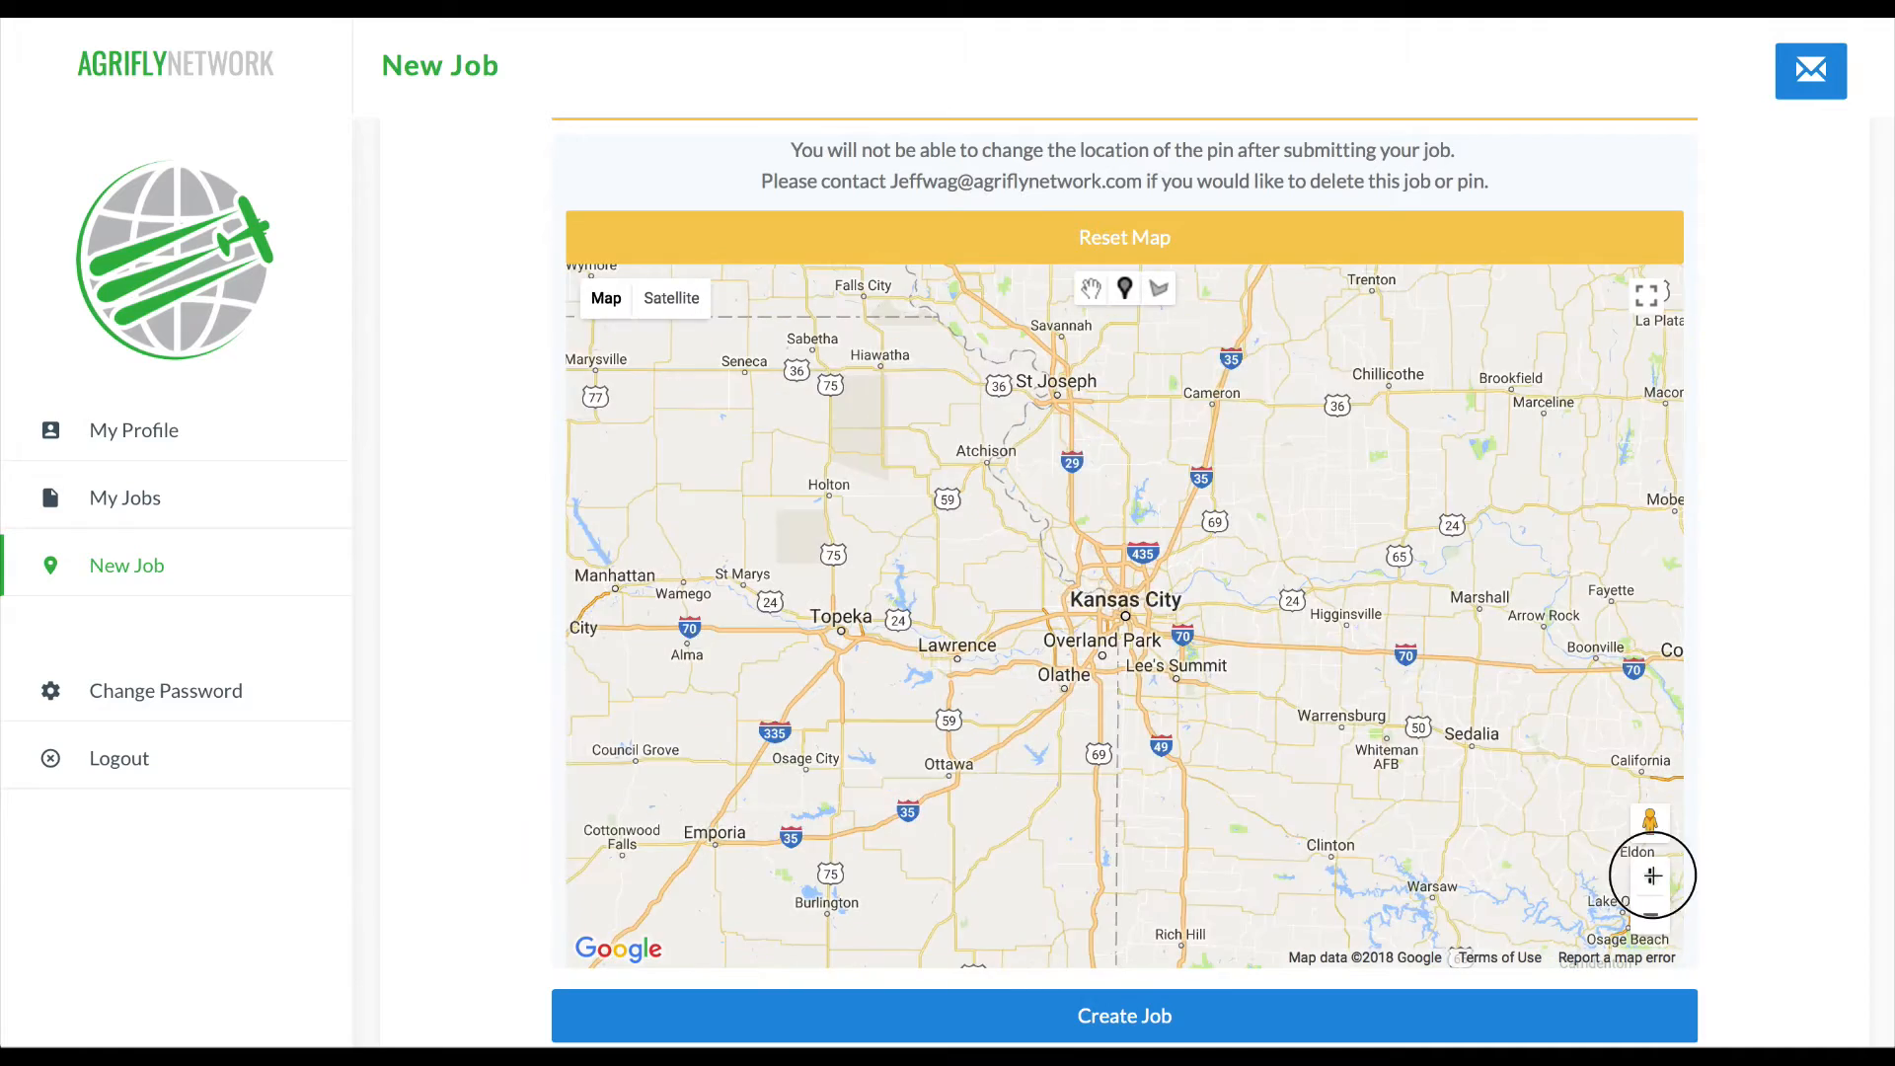
click(1653, 876)
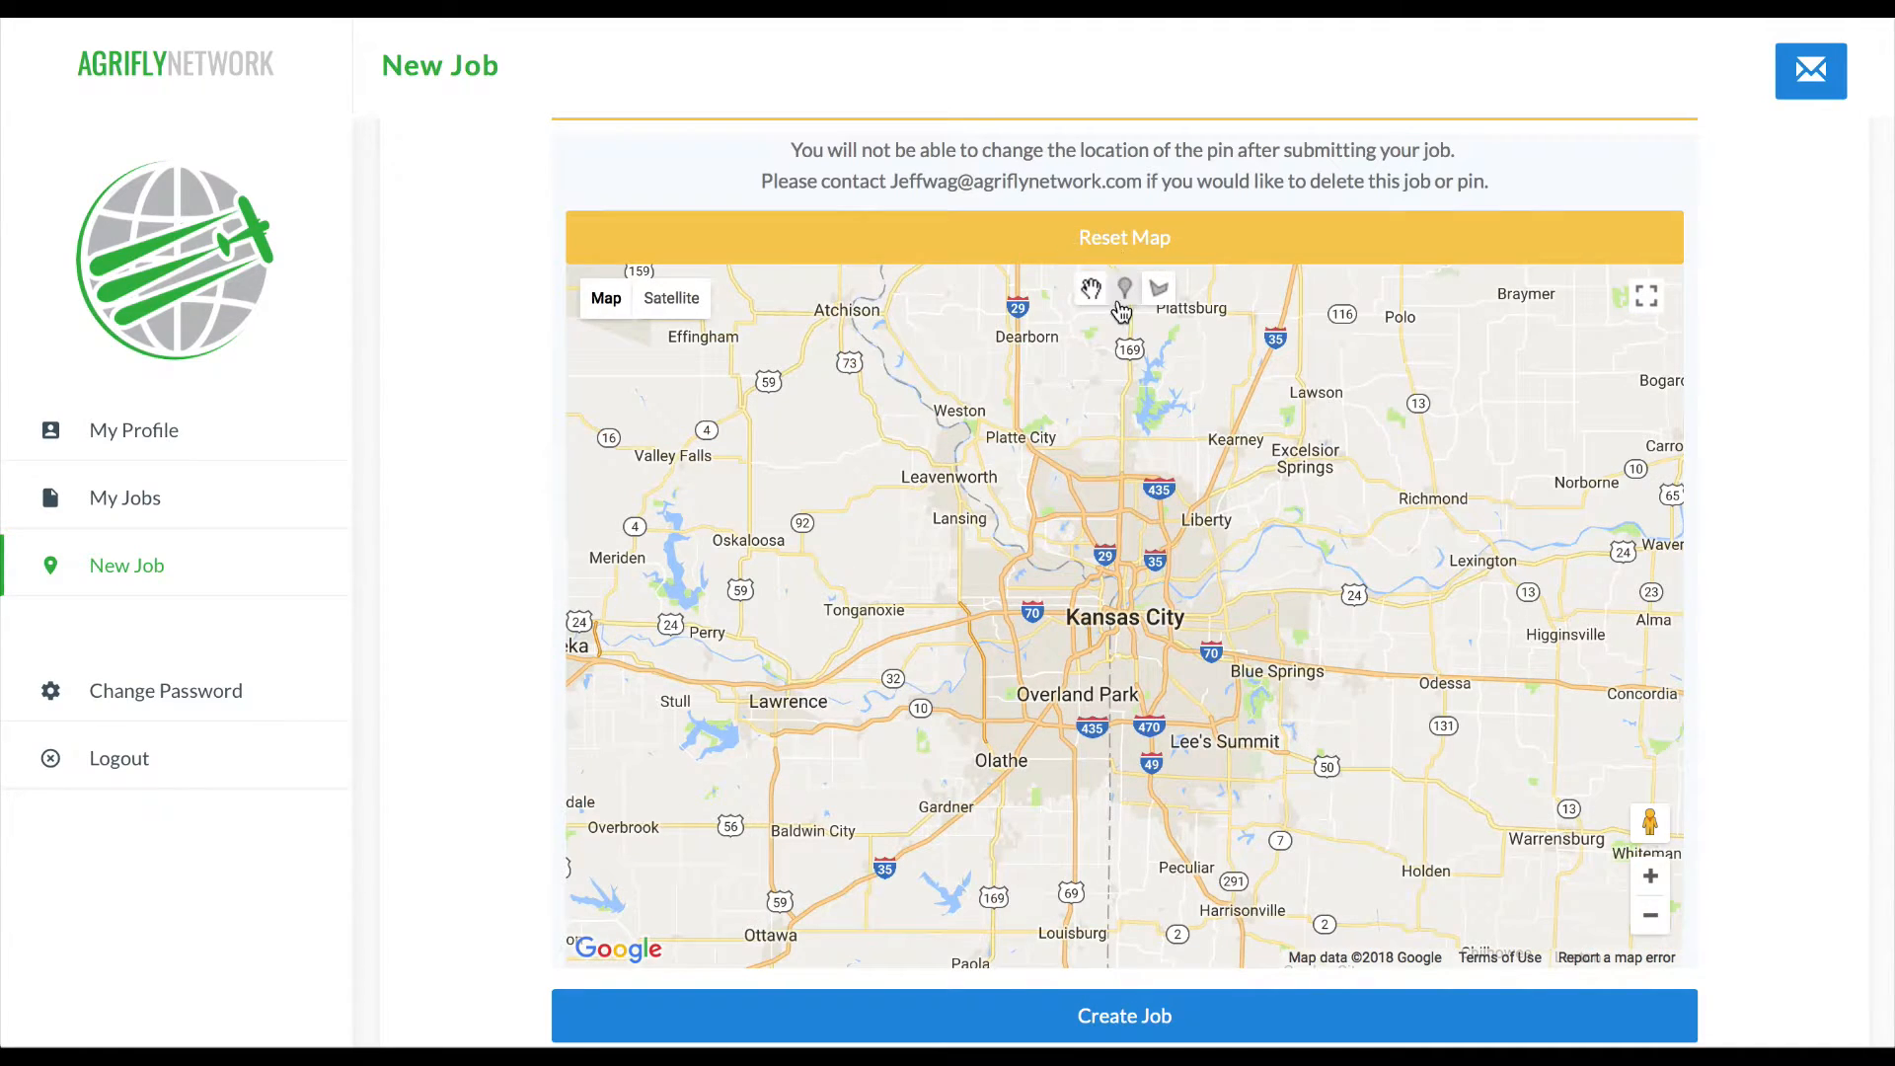
drag(1514, 402, 887, 574)
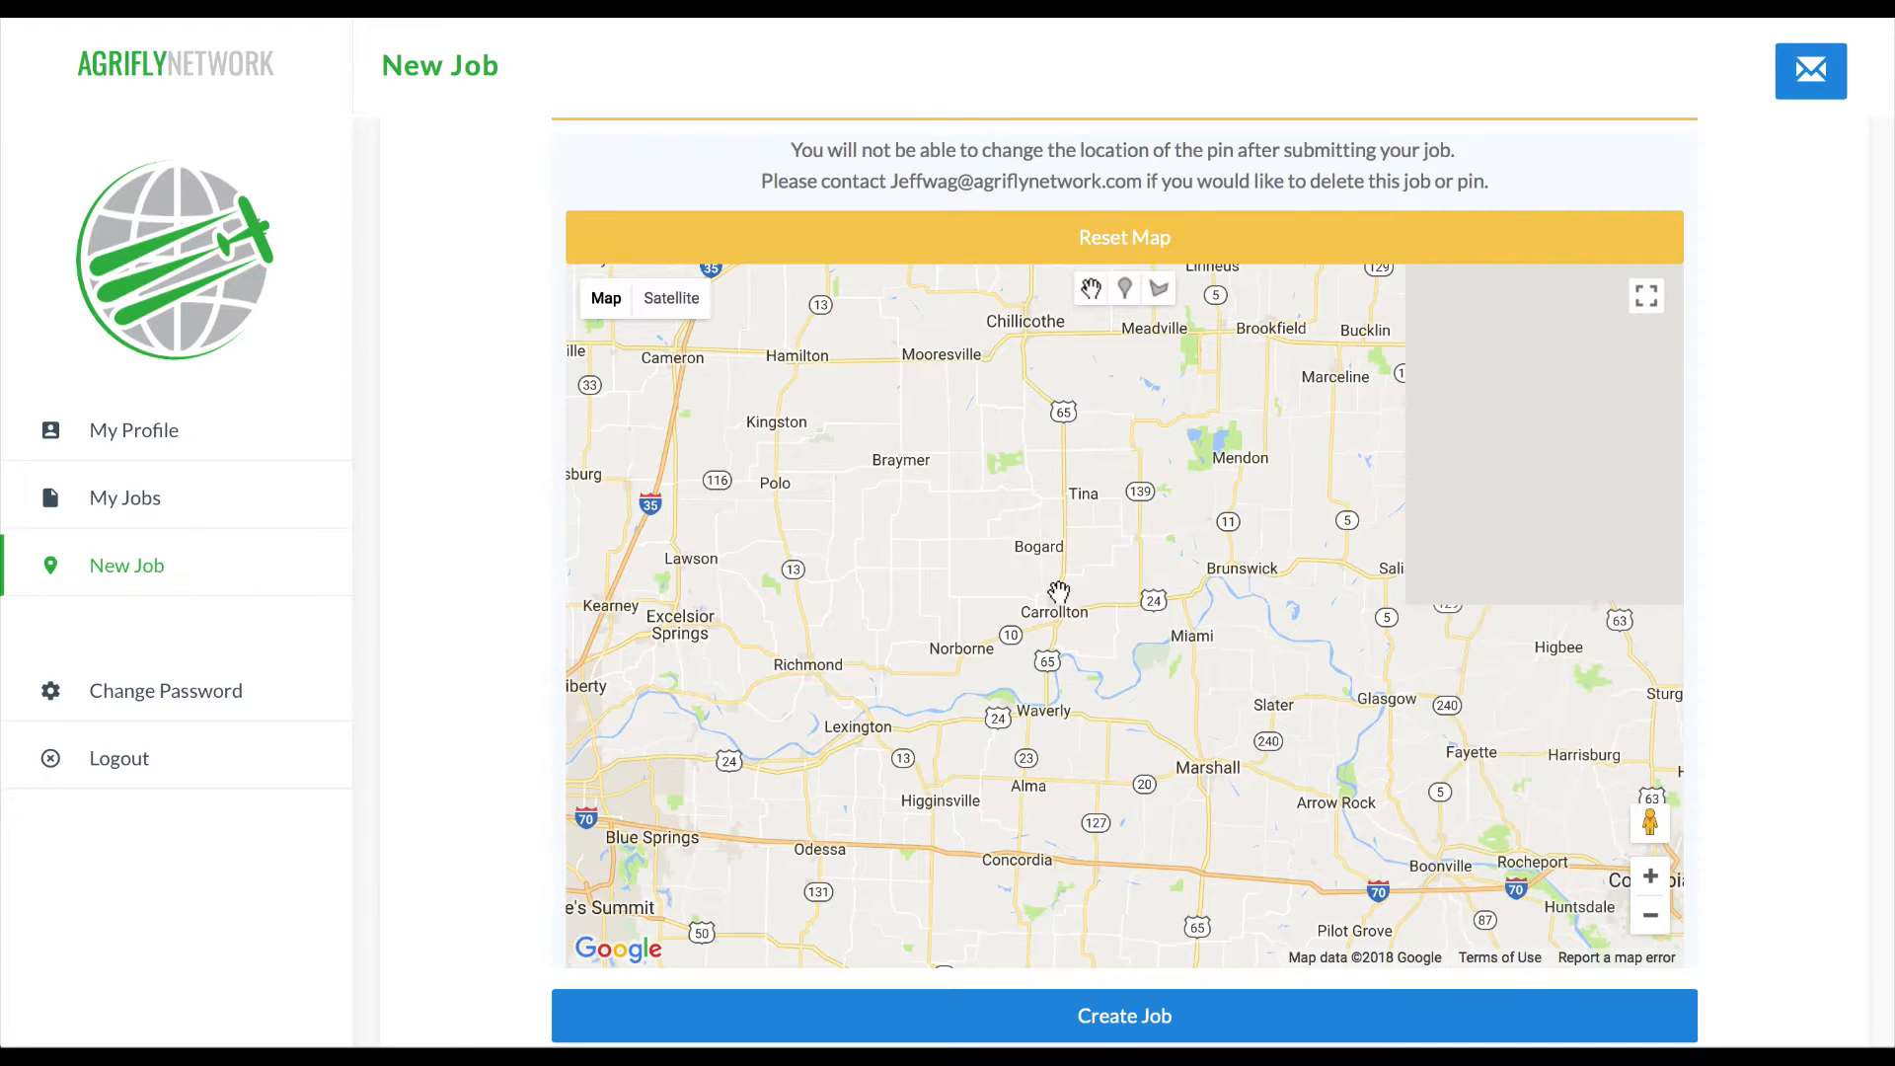
click(1651, 878)
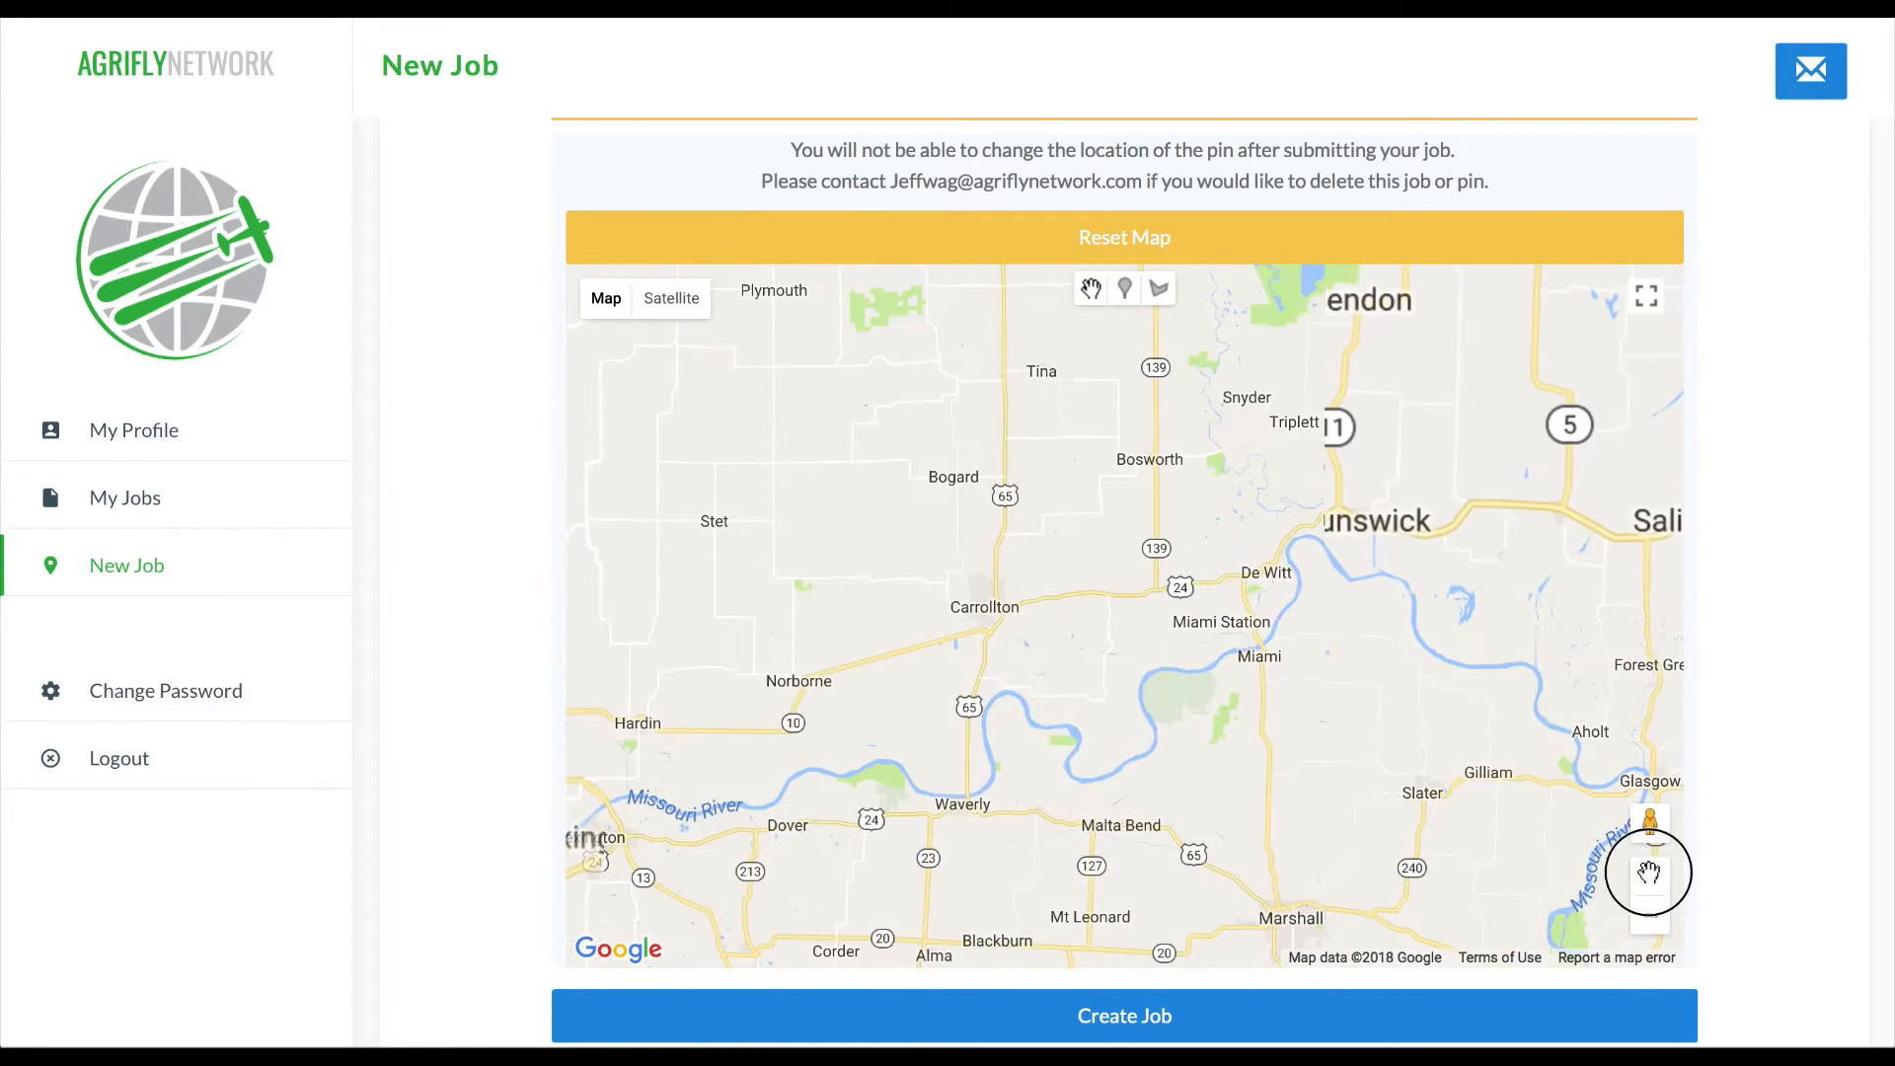
click(1651, 878)
drag(736, 424, 1169, 642)
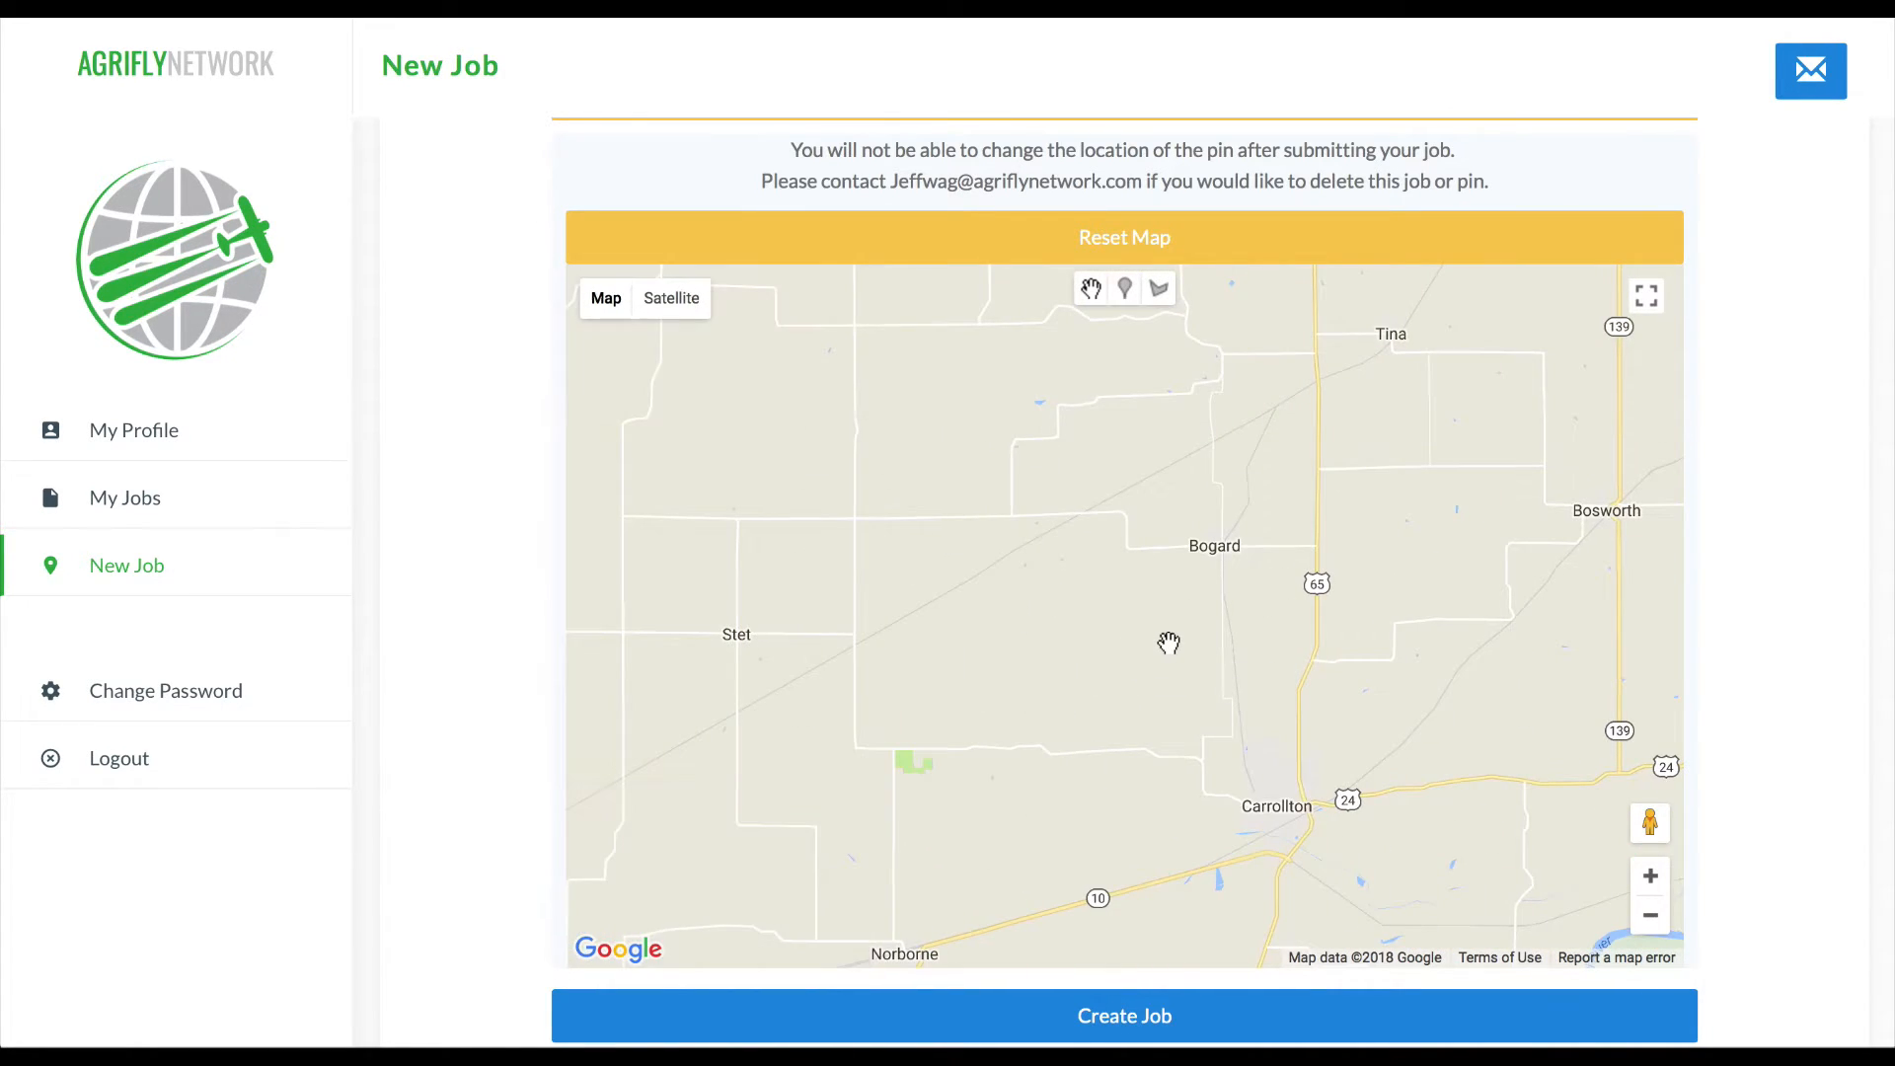
click(1651, 878)
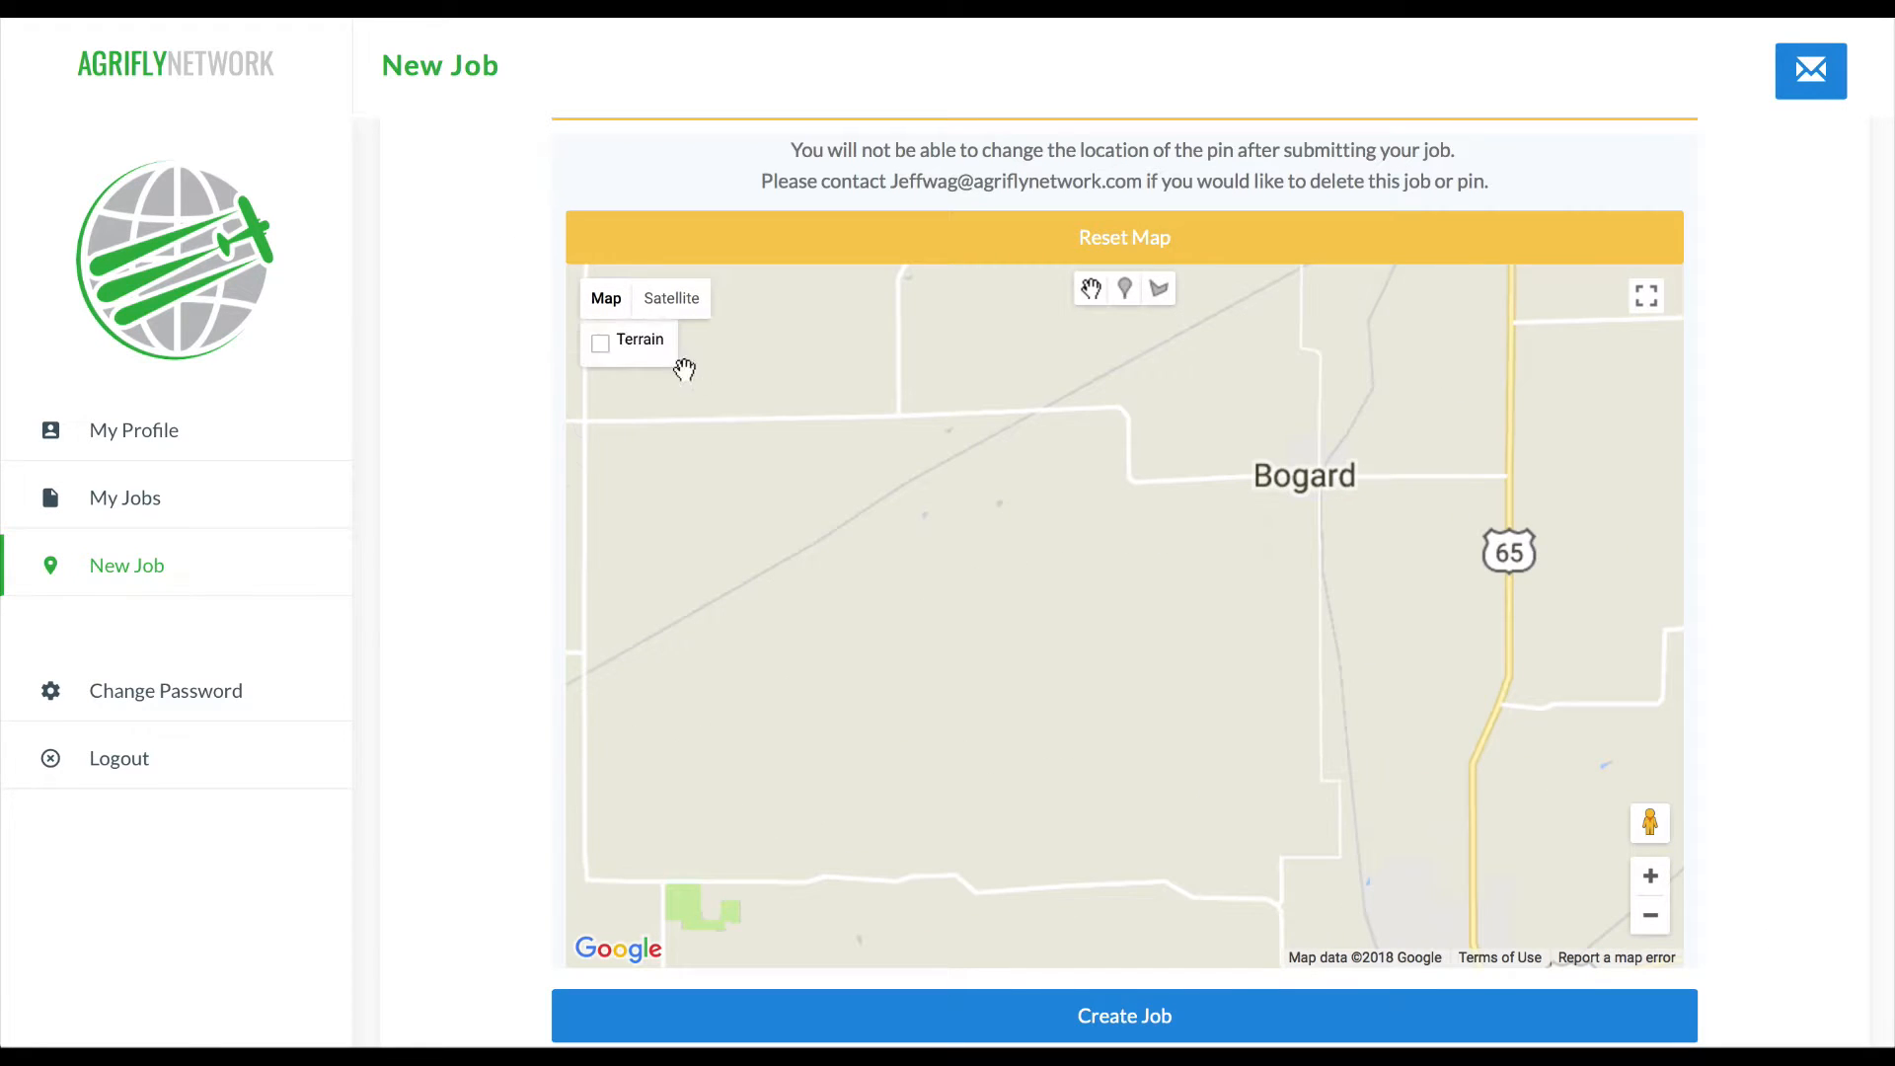
click(673, 300)
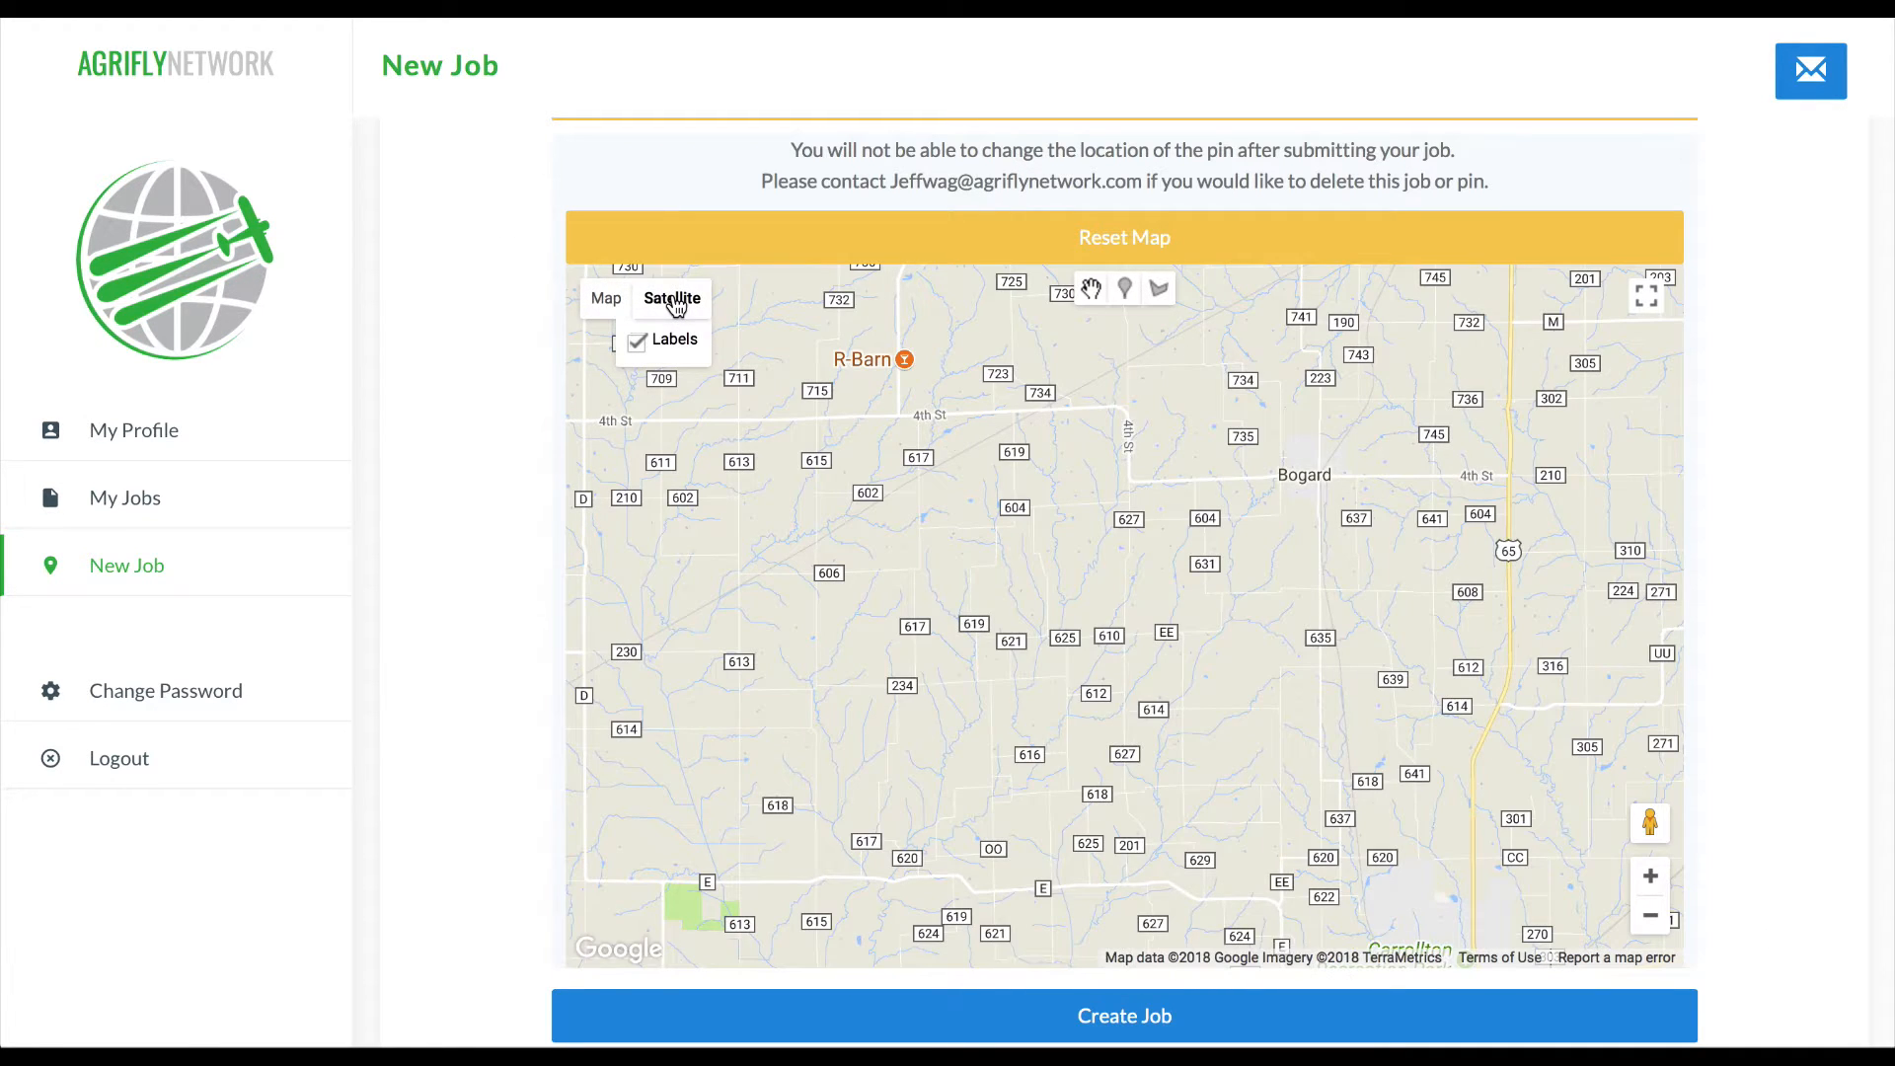
Place a job pin on the field west of road 627 and north of road 610
click(1651, 878)
click(1652, 879)
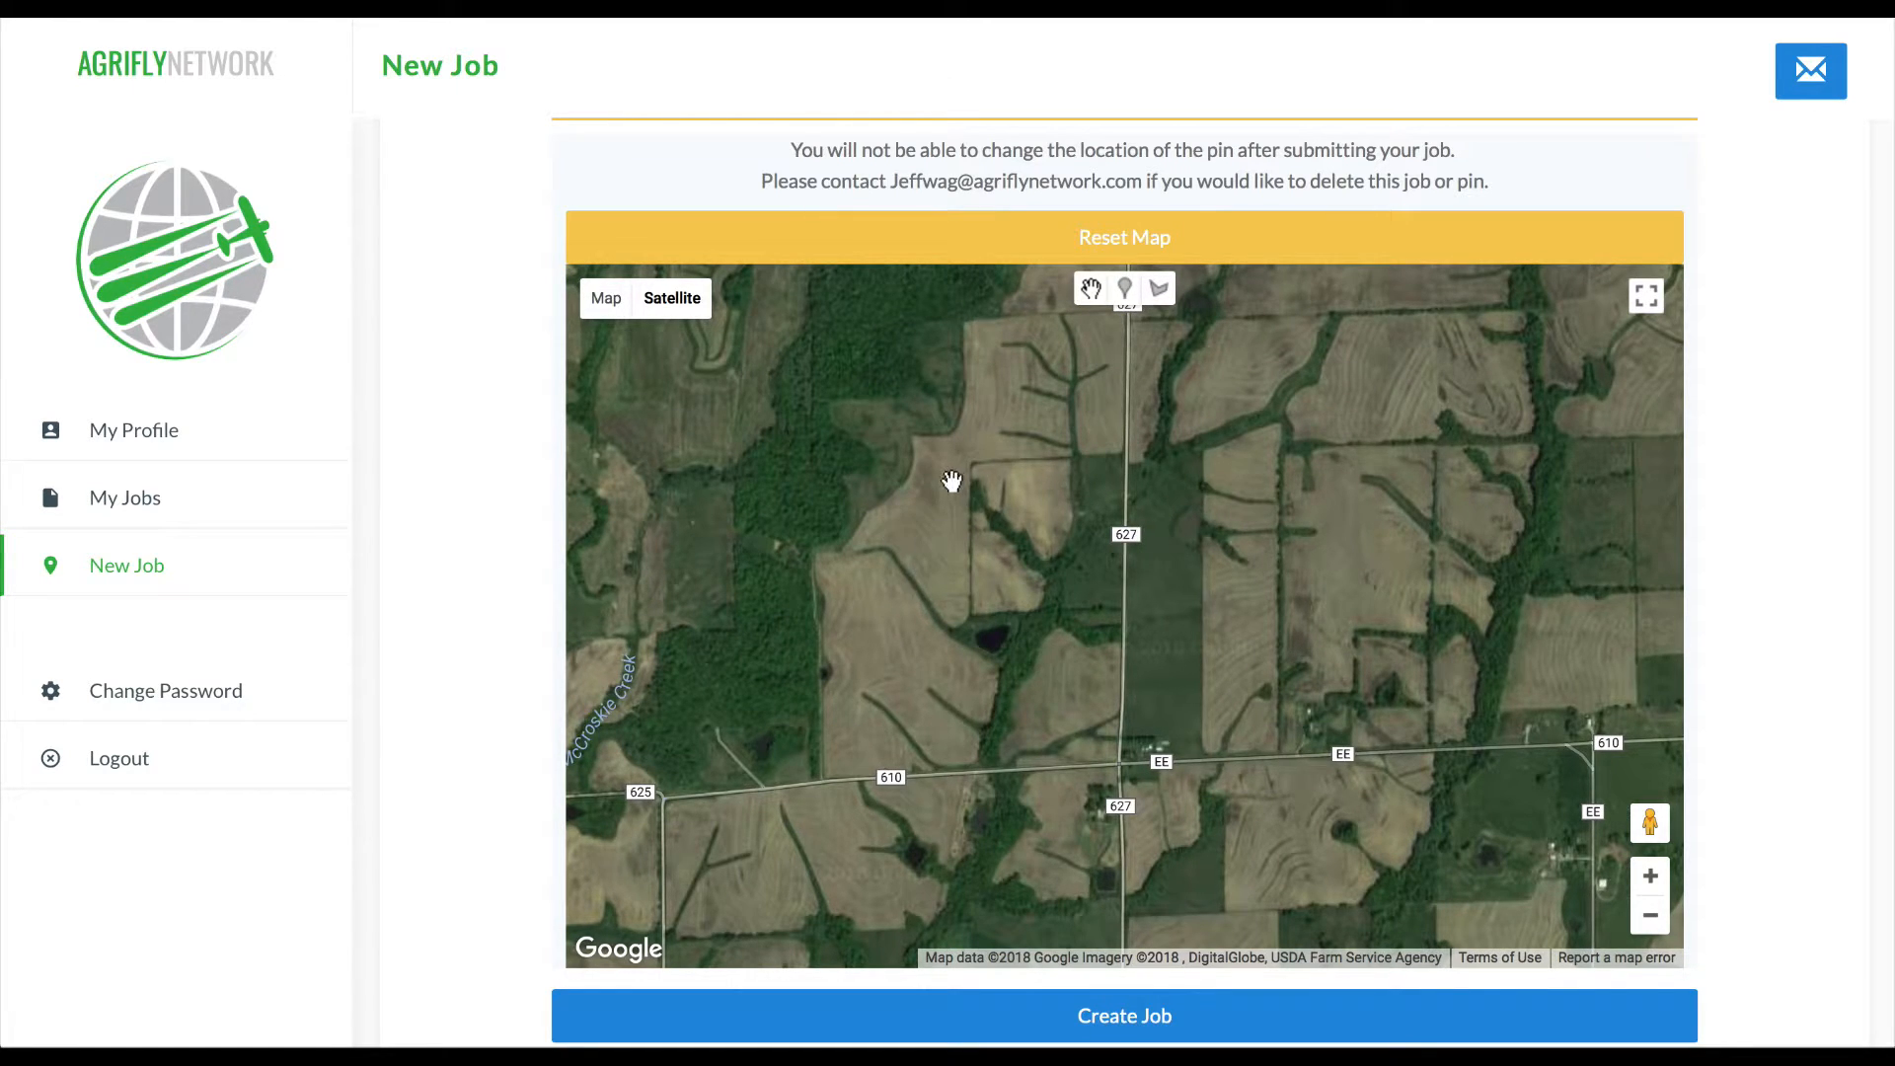
click(1124, 288)
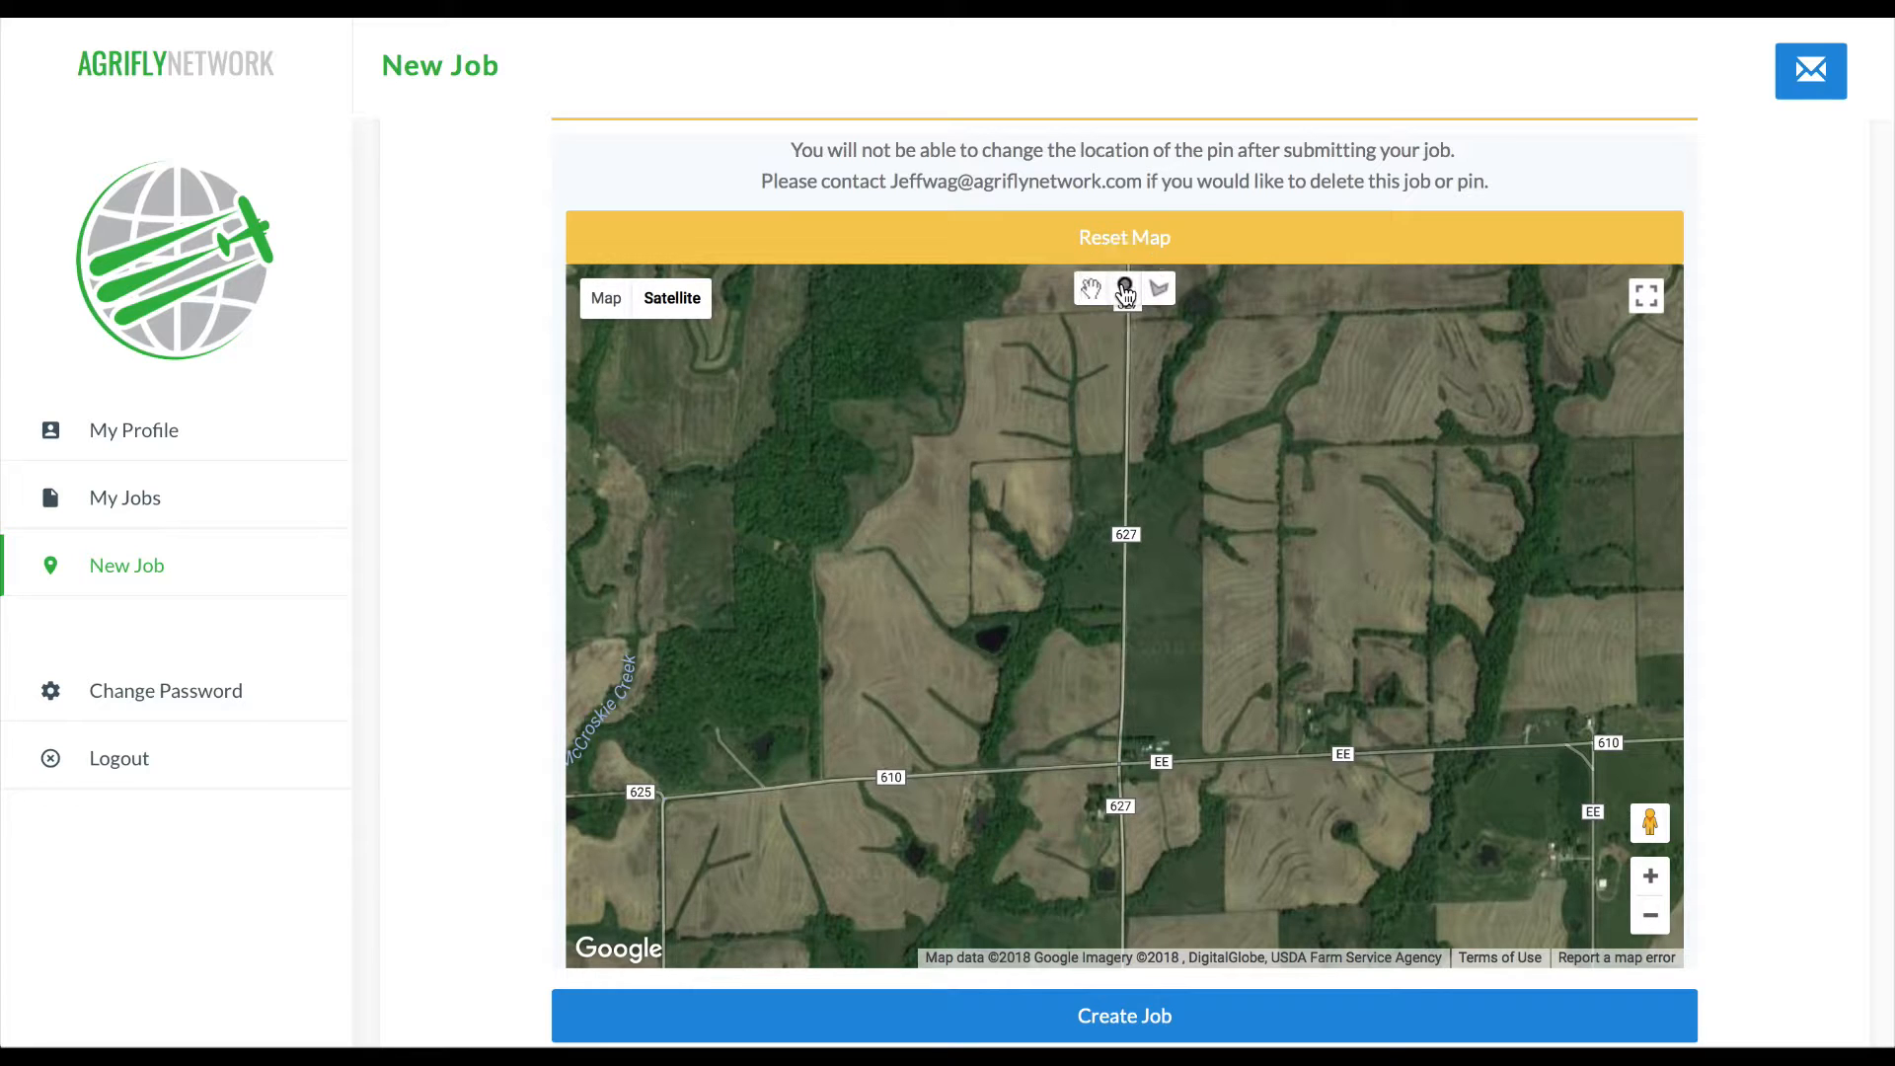
click(934, 502)
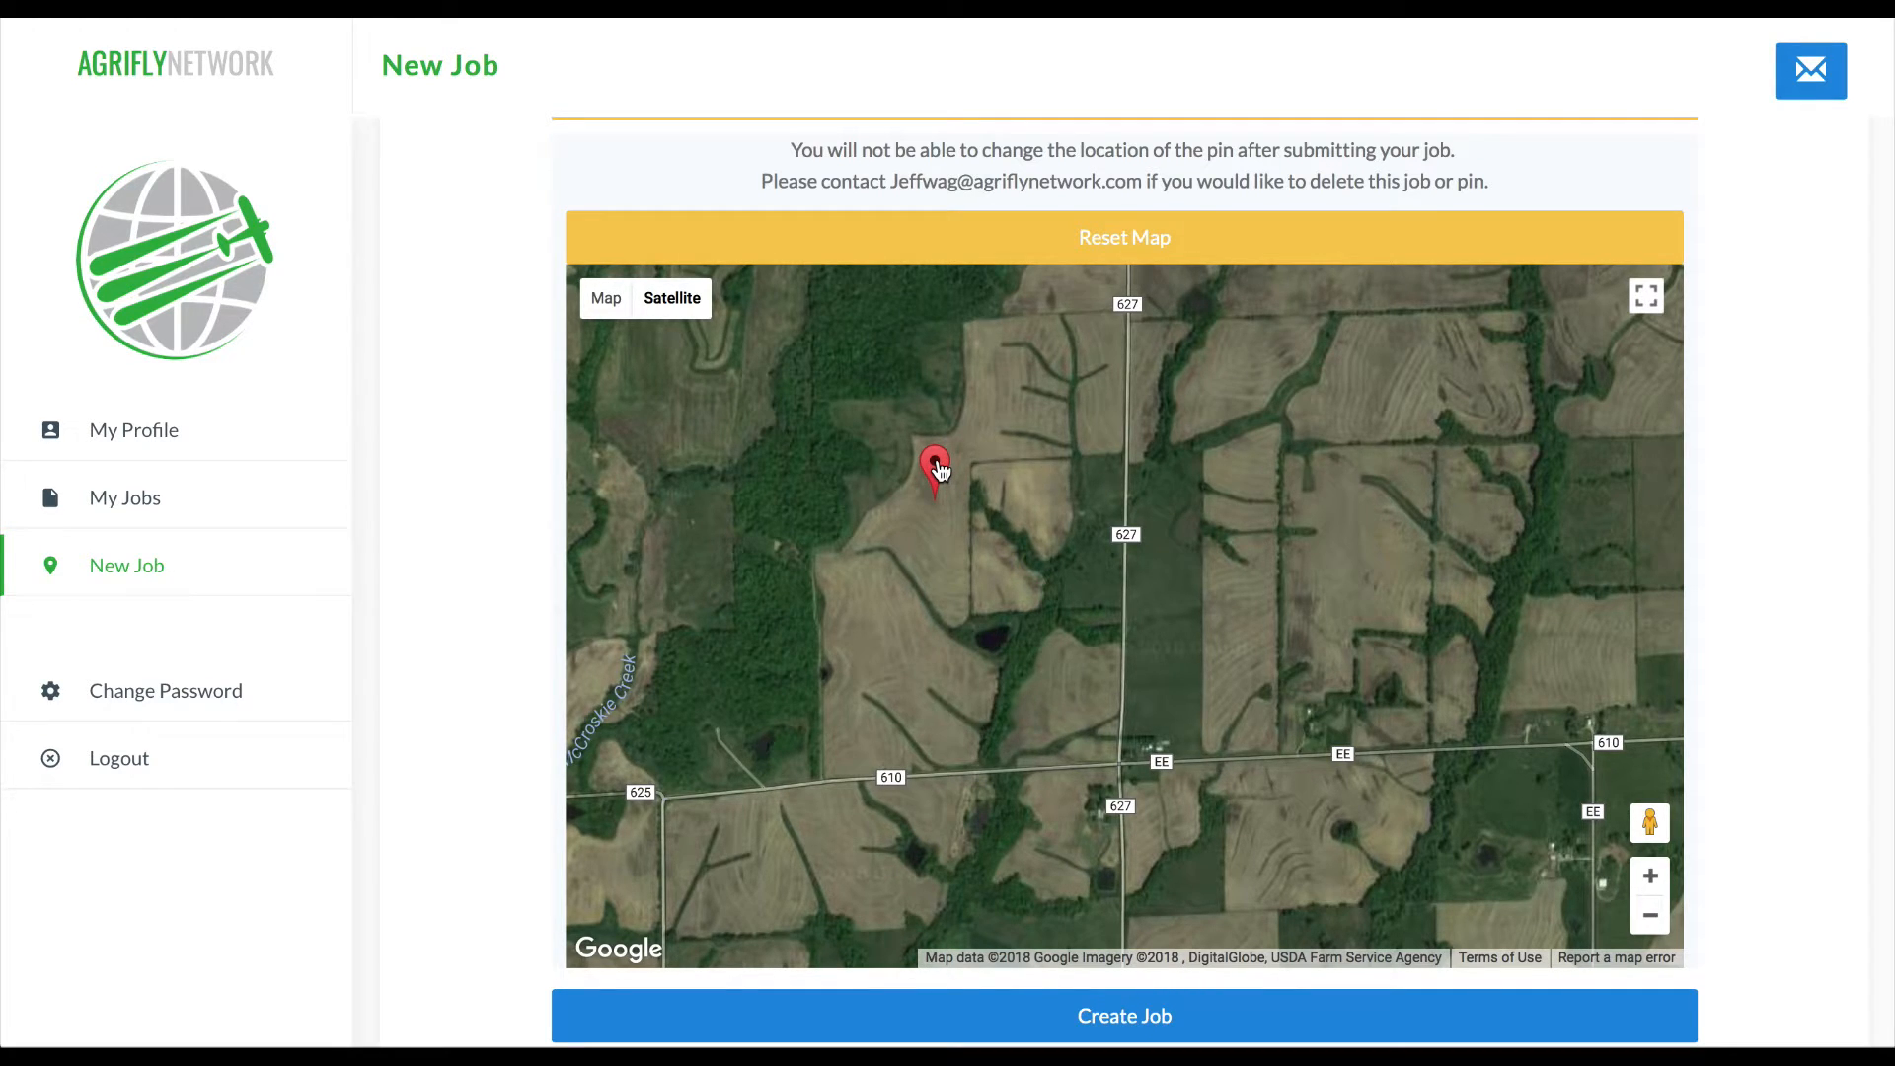
Try moving the job pin to neighbouring fields and back to its original field, and reset the map
drag(940, 471, 1128, 731)
drag(1129, 738, 1330, 696)
mouse_move(1323, 688)
mouse_down()
mouse_move(833, 613)
mouse_move(936, 469)
mouse_up()
mouse_move(936, 475)
mouse_down()
mouse_move(1071, 612)
mouse_move(944, 482)
mouse_move(945, 504)
mouse_up()
click(1121, 237)
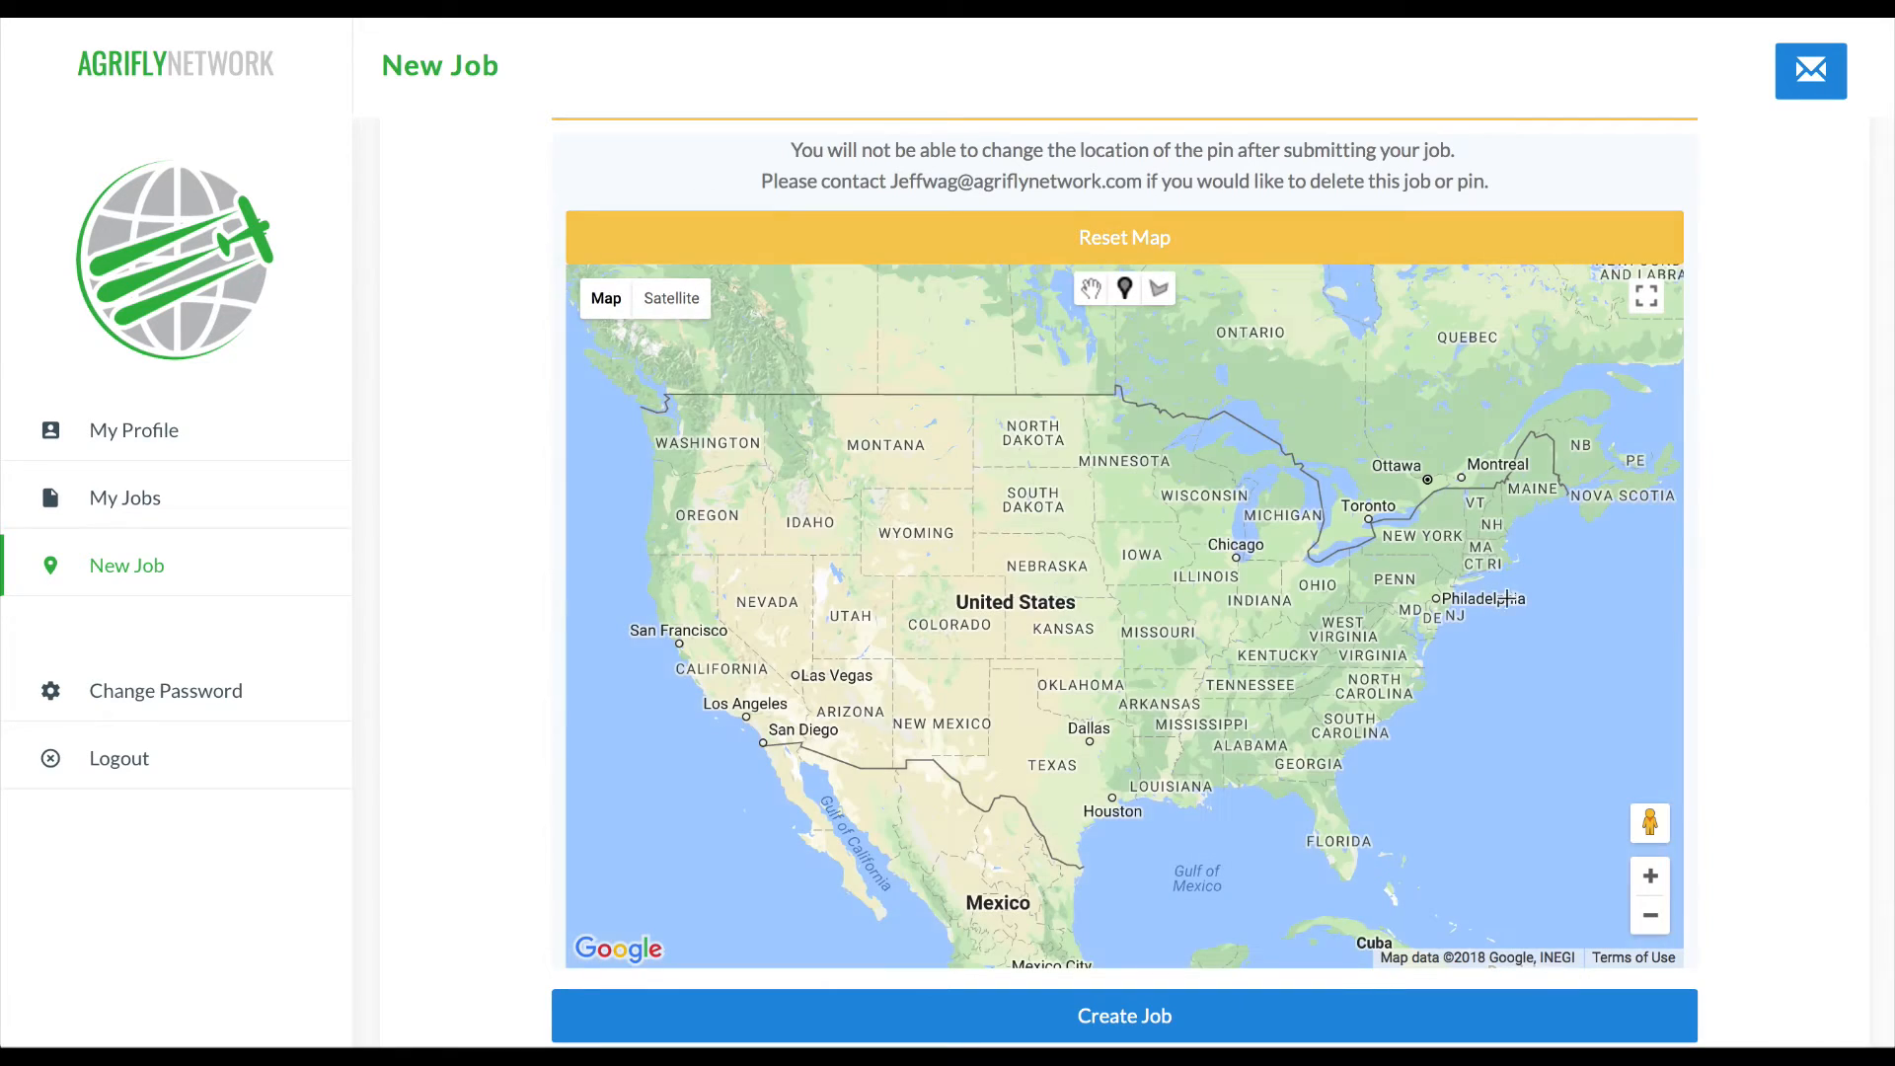
Find the farm fields west of Sibley, near Fort Osage, on the map in satellite view
click(1650, 876)
click(1651, 877)
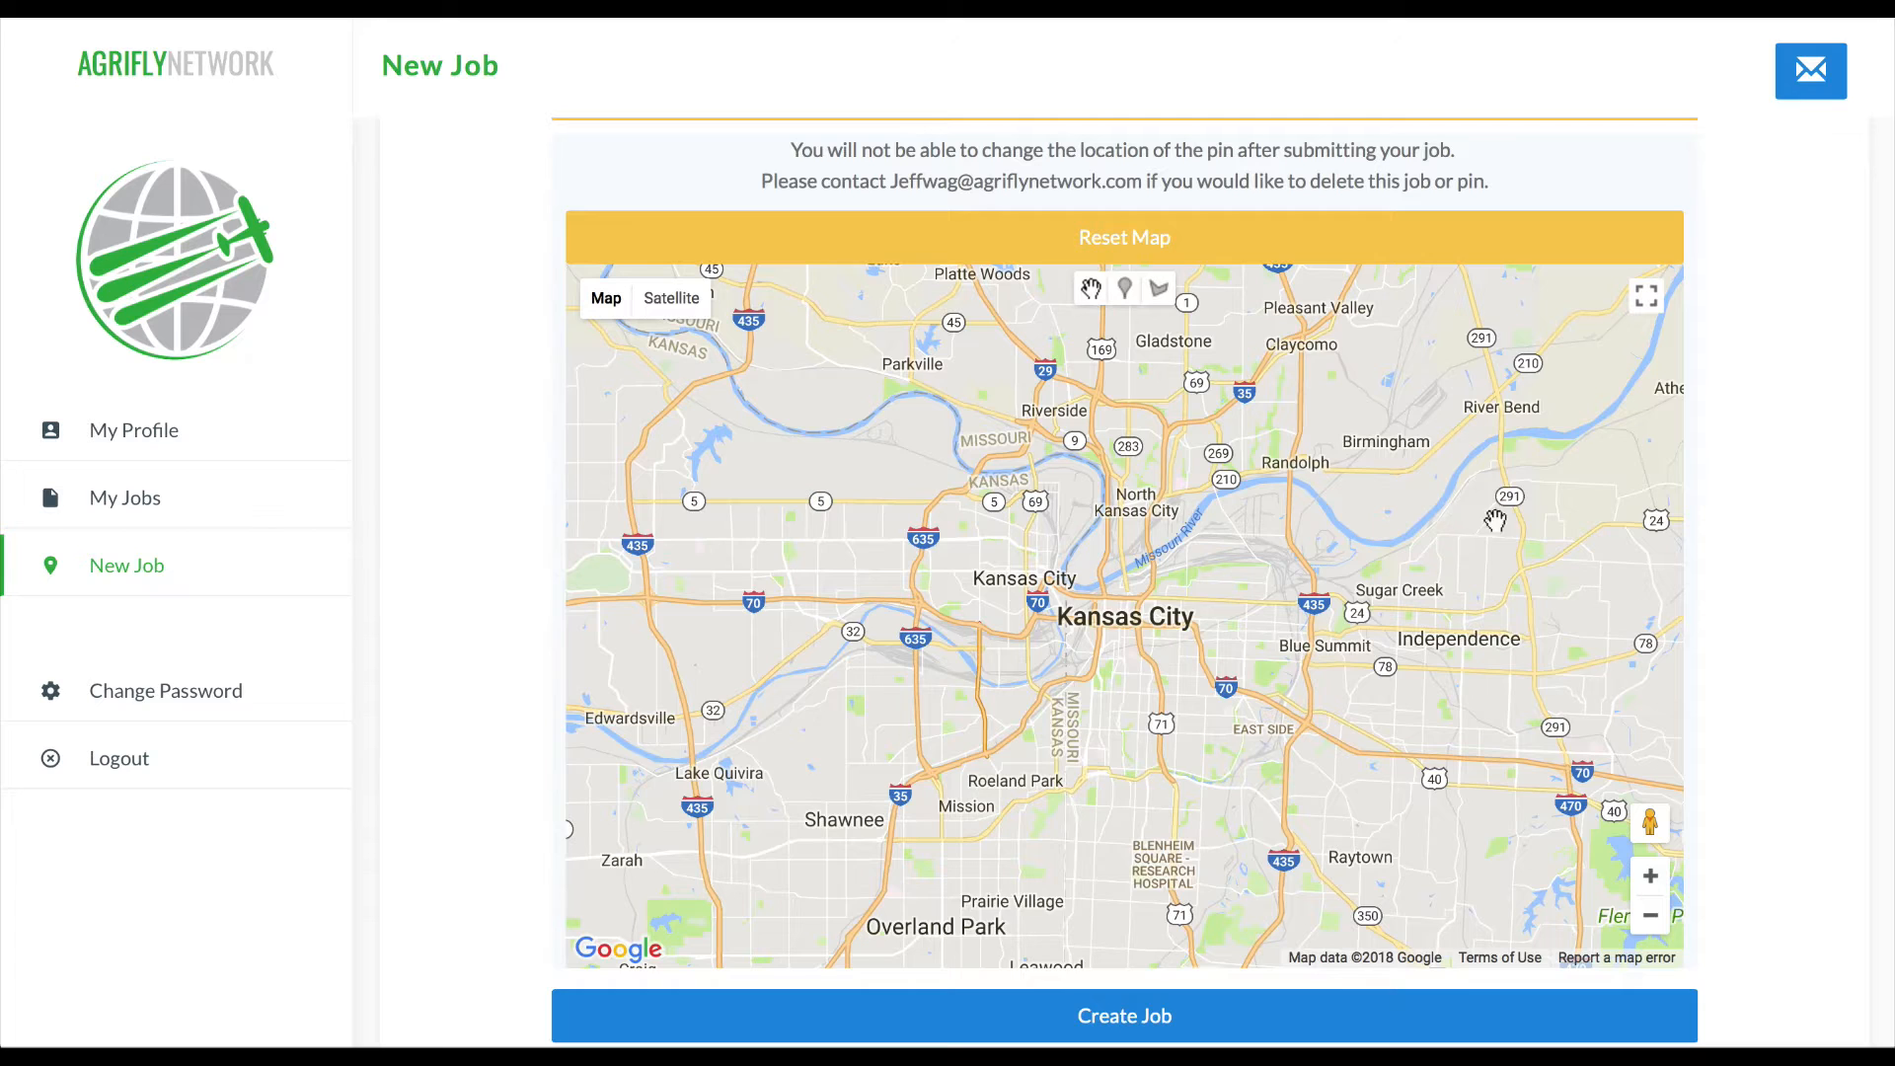
mouse_move(1484, 520)
mouse_down()
mouse_move(1003, 660)
mouse_move(829, 791)
mouse_move(825, 749)
mouse_up()
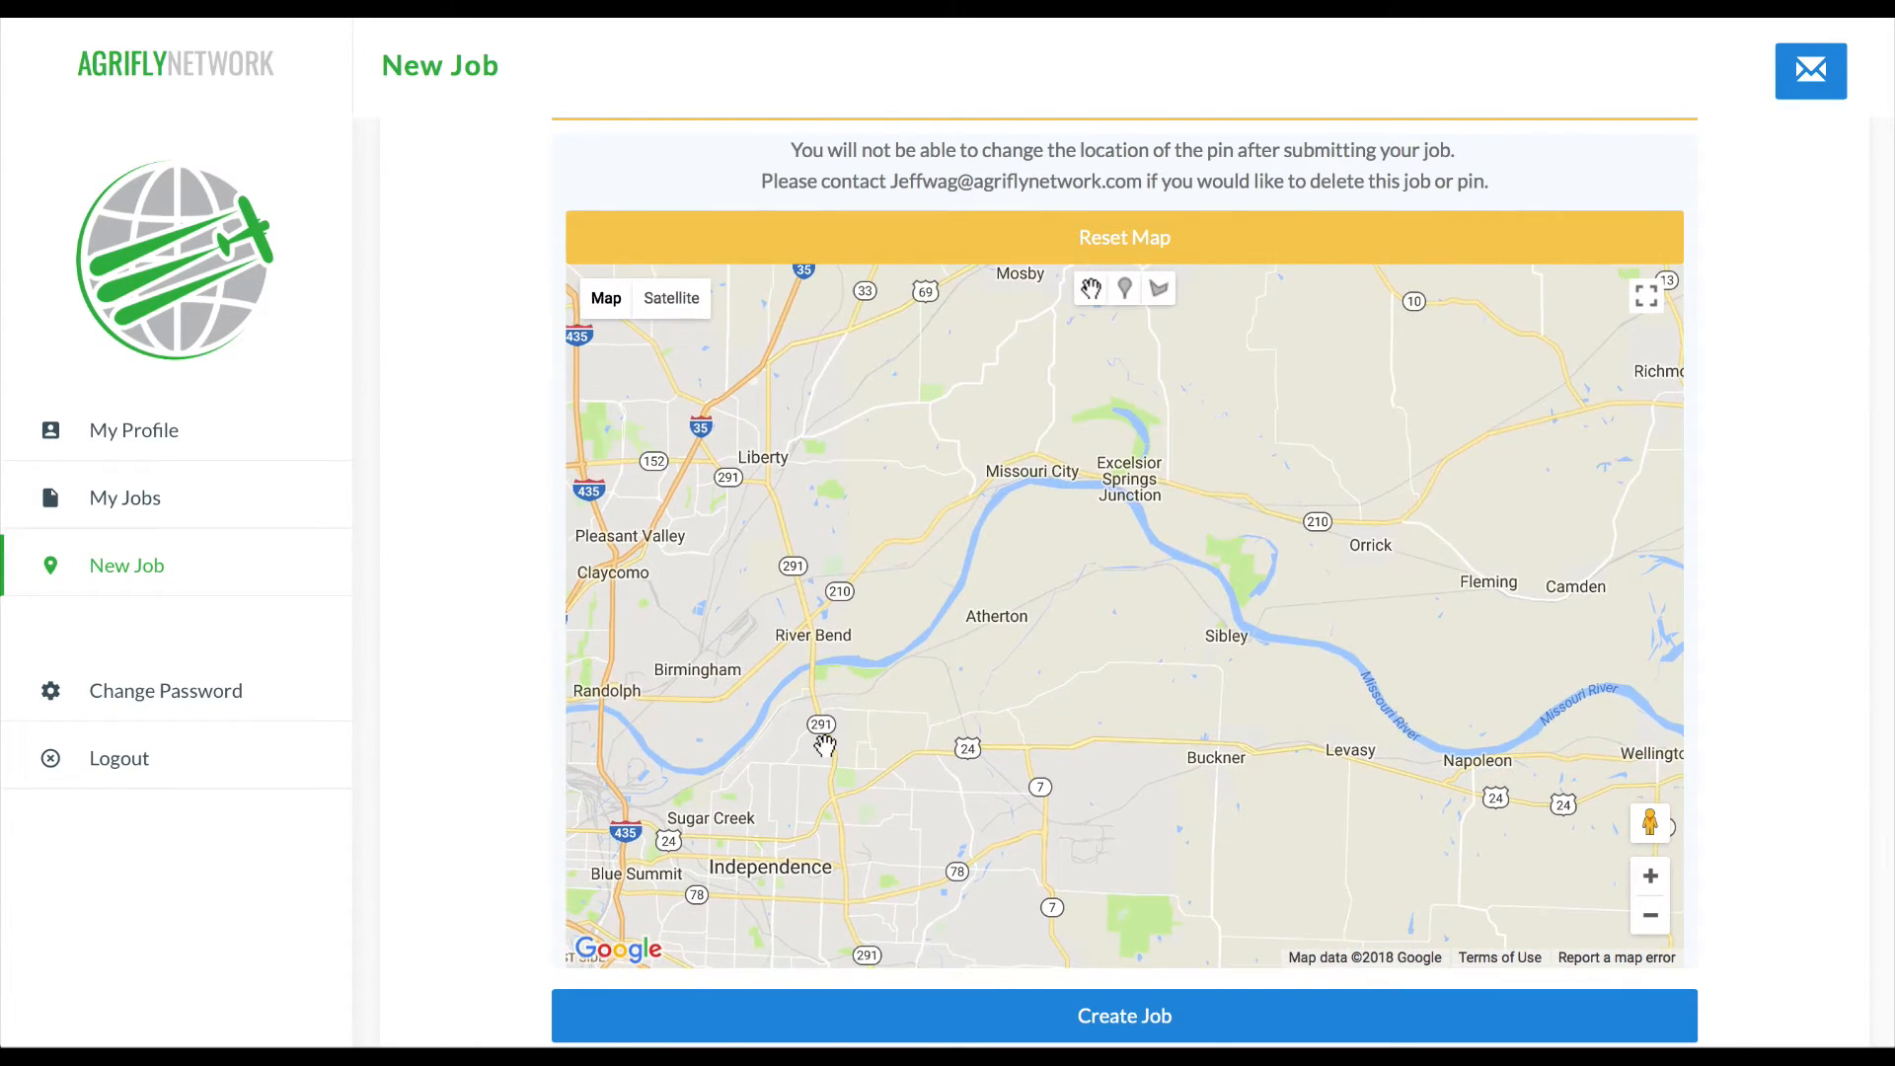
click(1651, 875)
click(1650, 876)
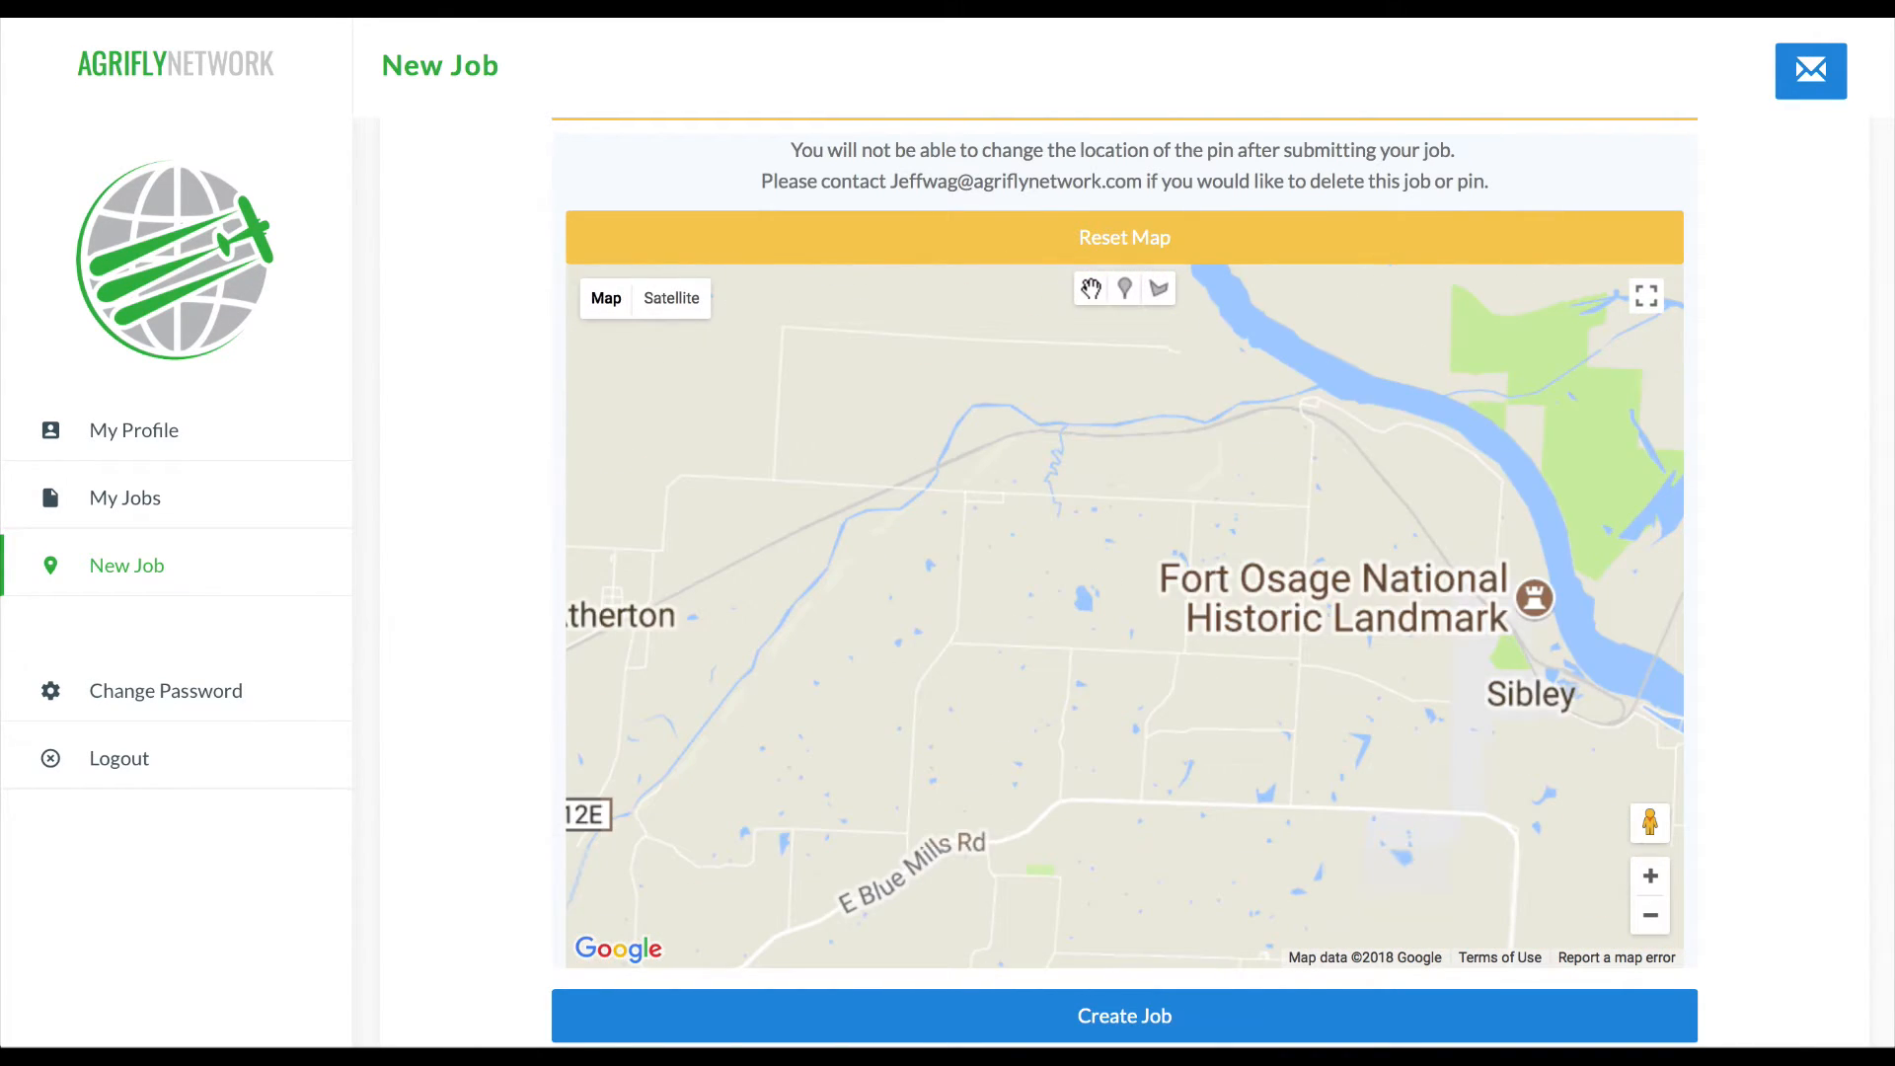
click(673, 299)
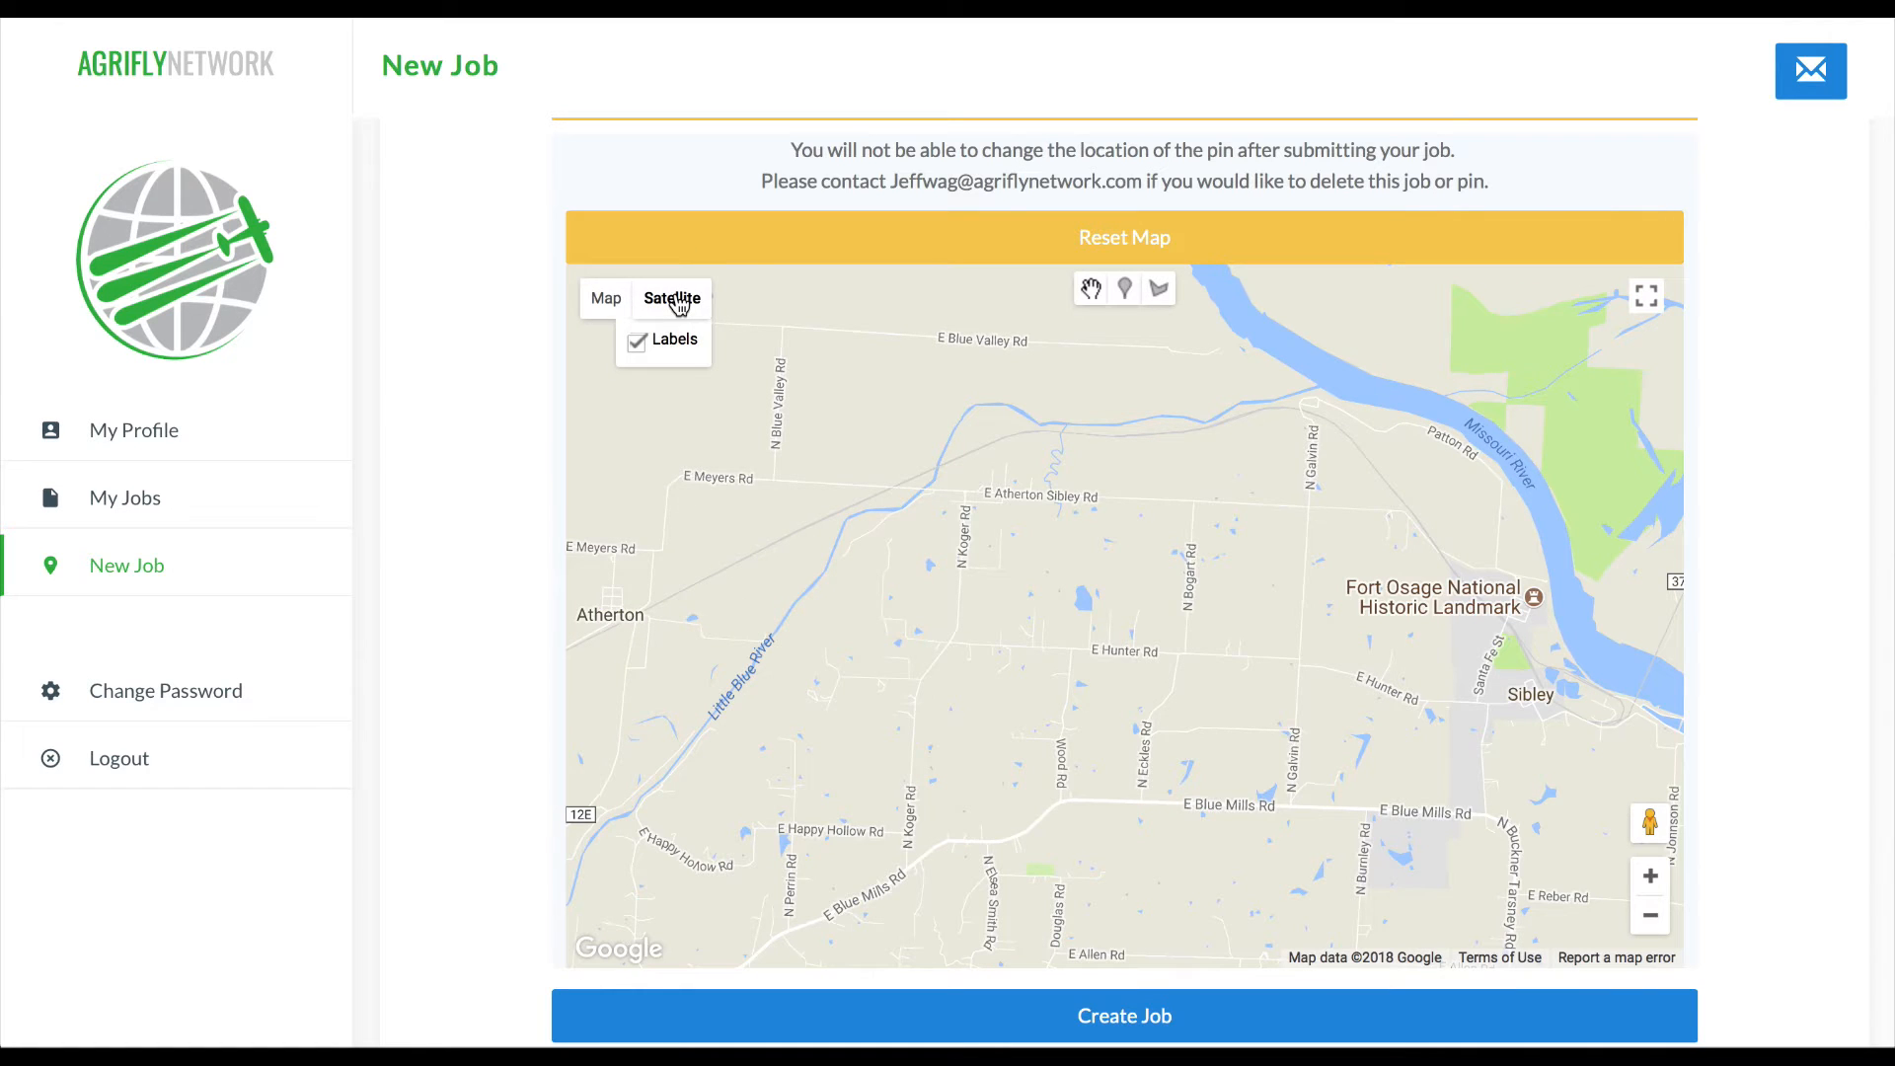
click(1651, 875)
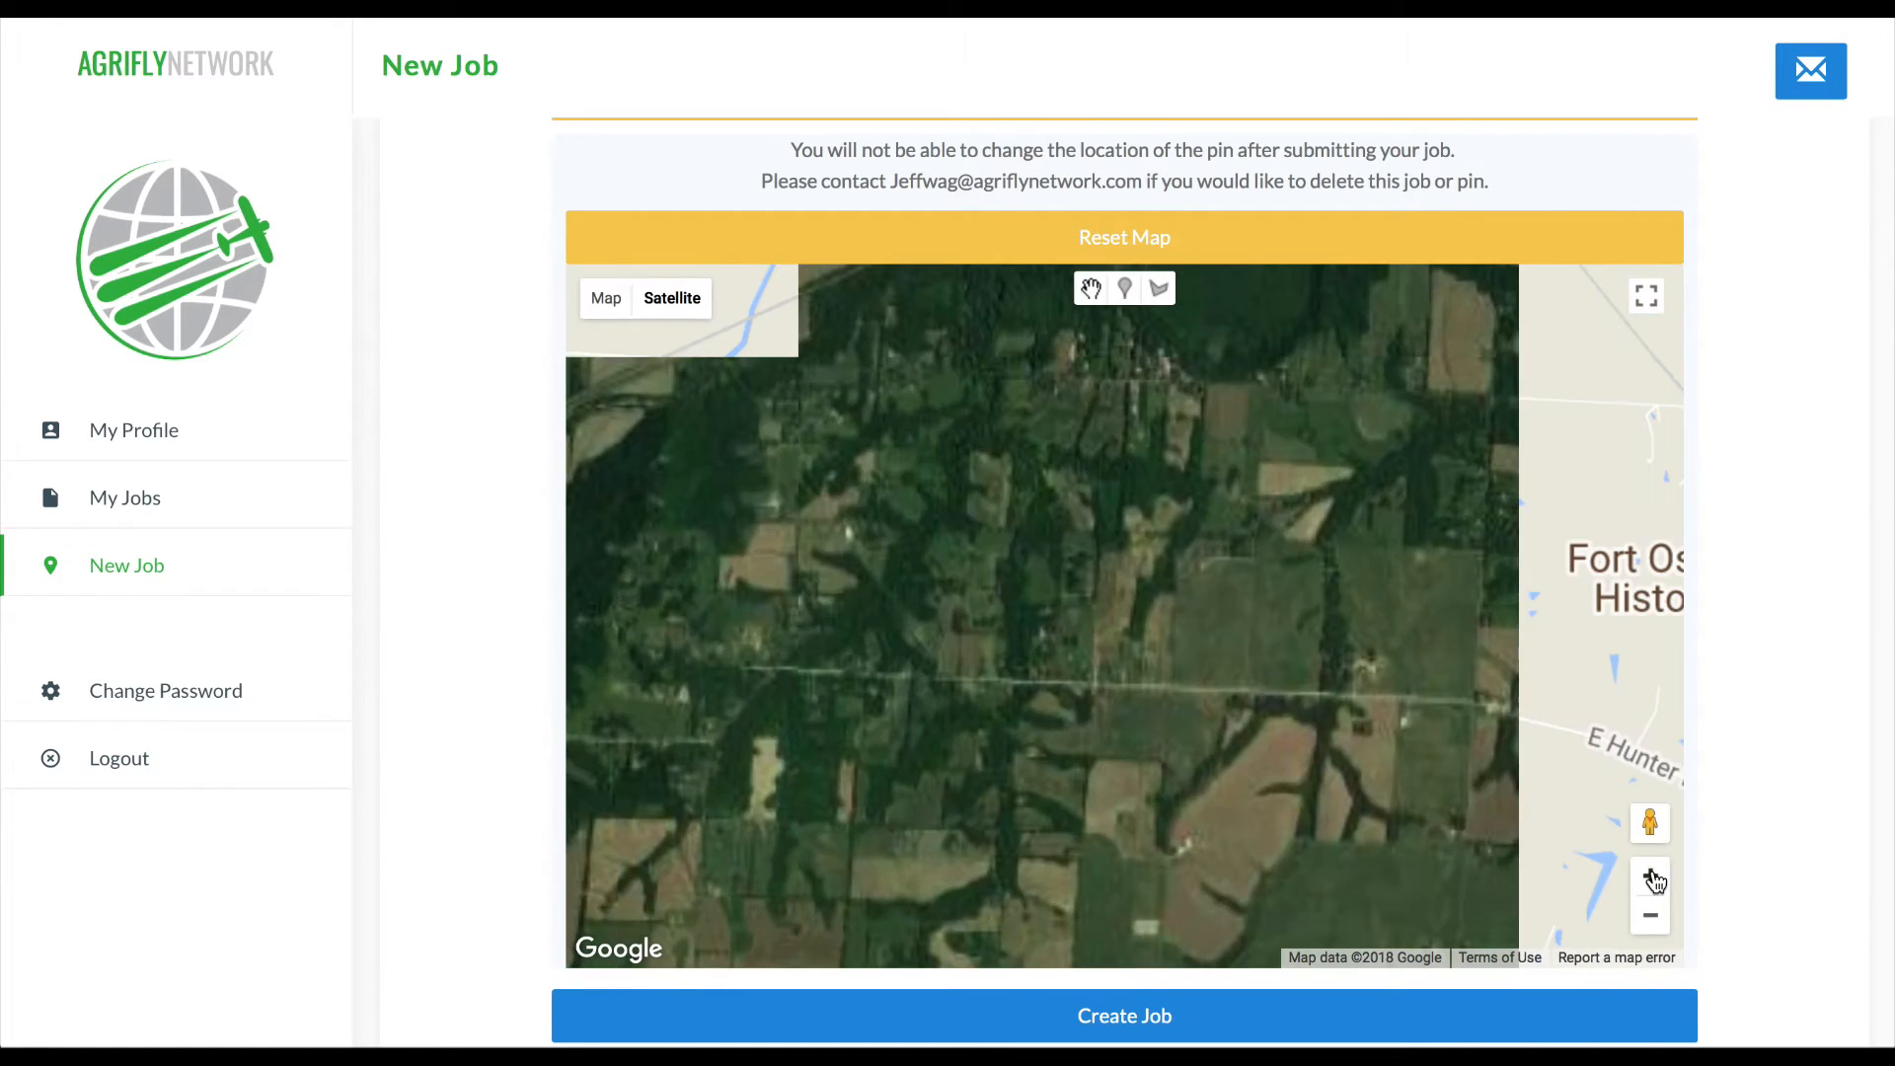
click(1651, 875)
drag(1319, 825, 1128, 520)
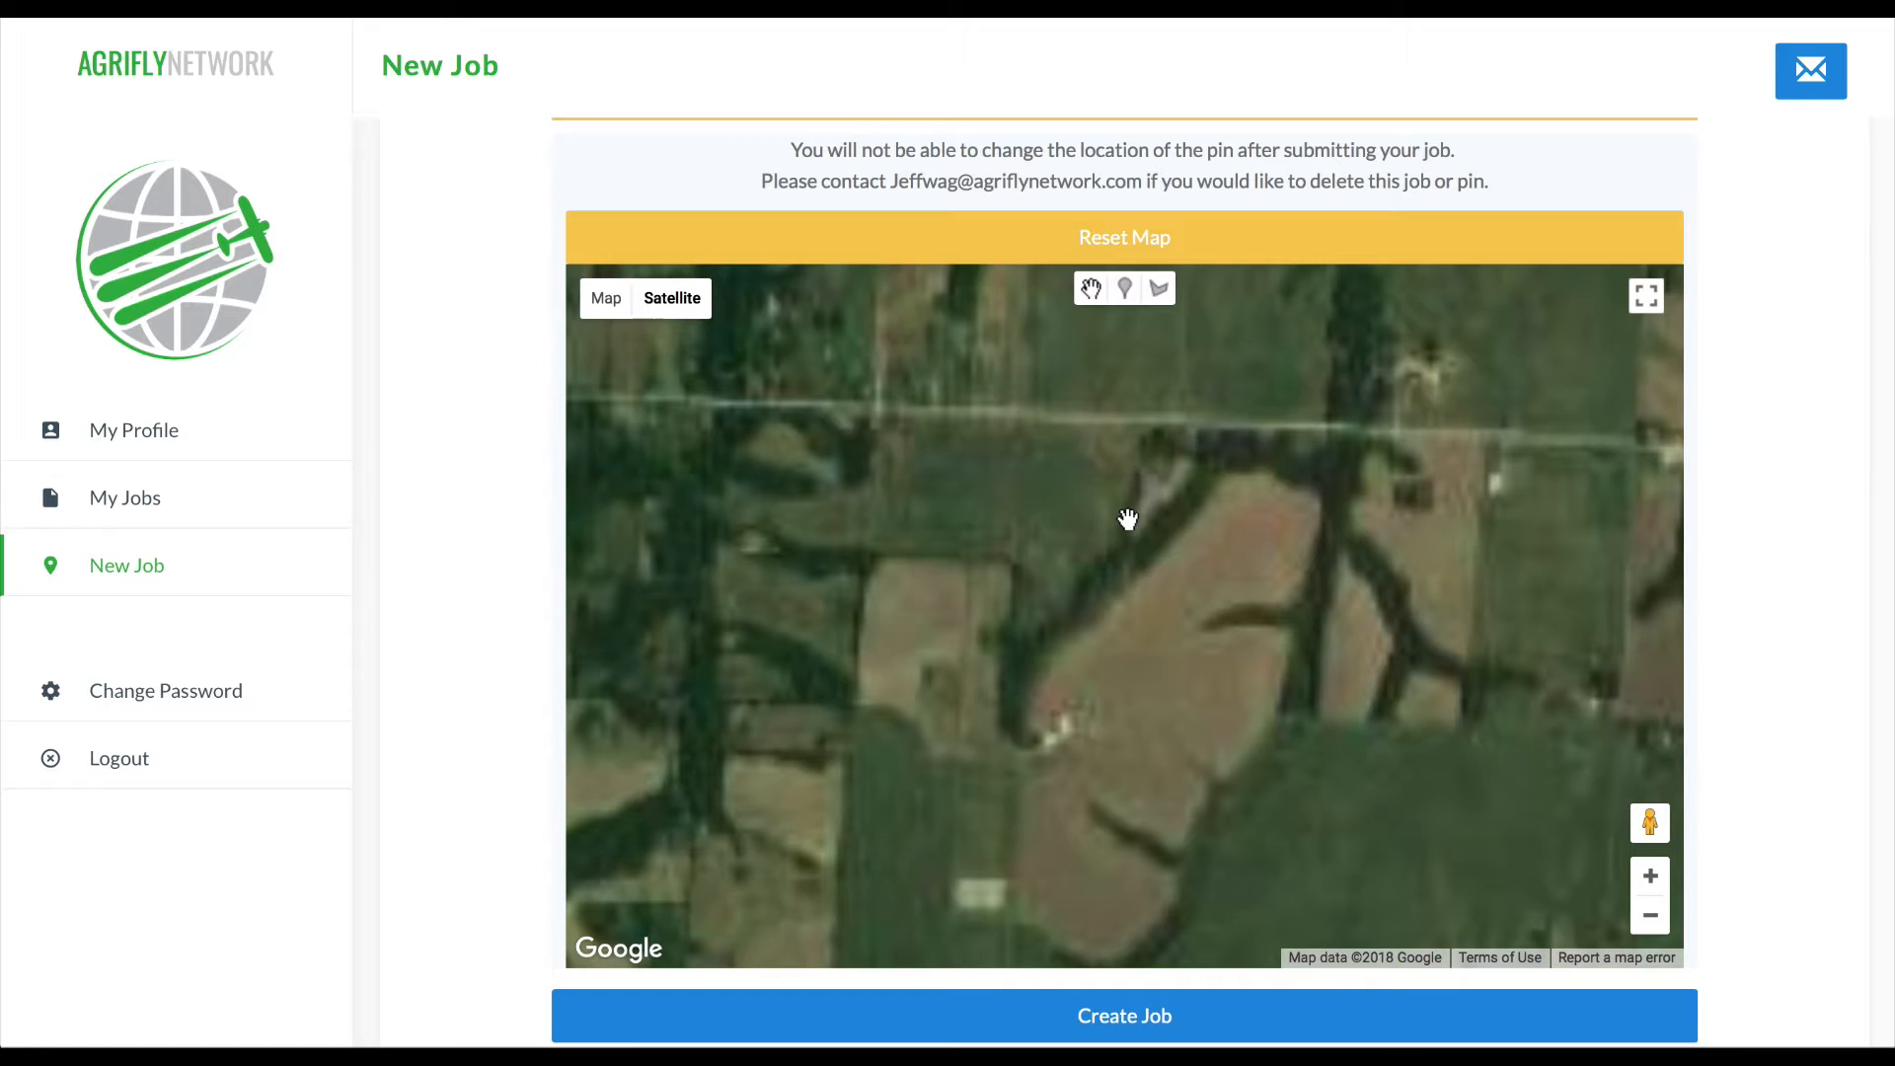
Outline the large brown field west of Sibley with a closed polygon, cutting around the tree line on its east side
click(1160, 292)
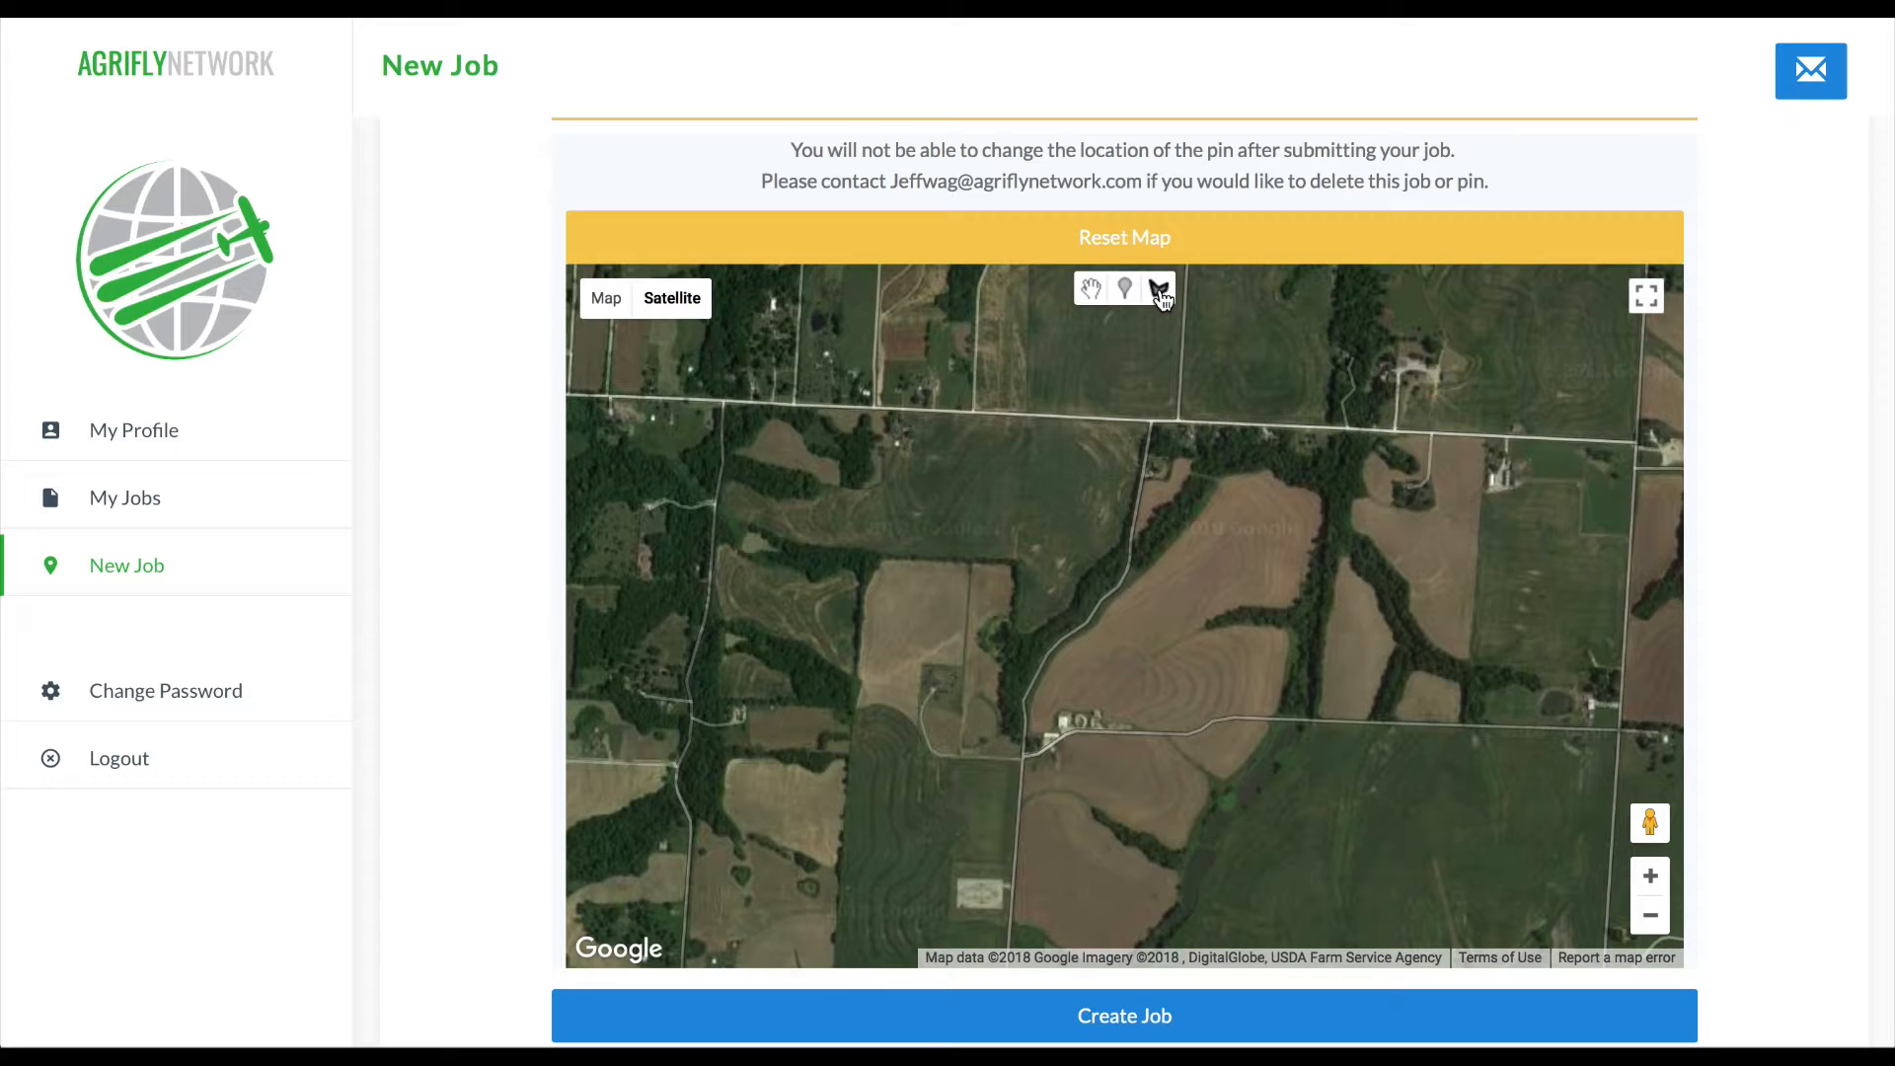
click(1223, 475)
click(1265, 467)
click(1293, 603)
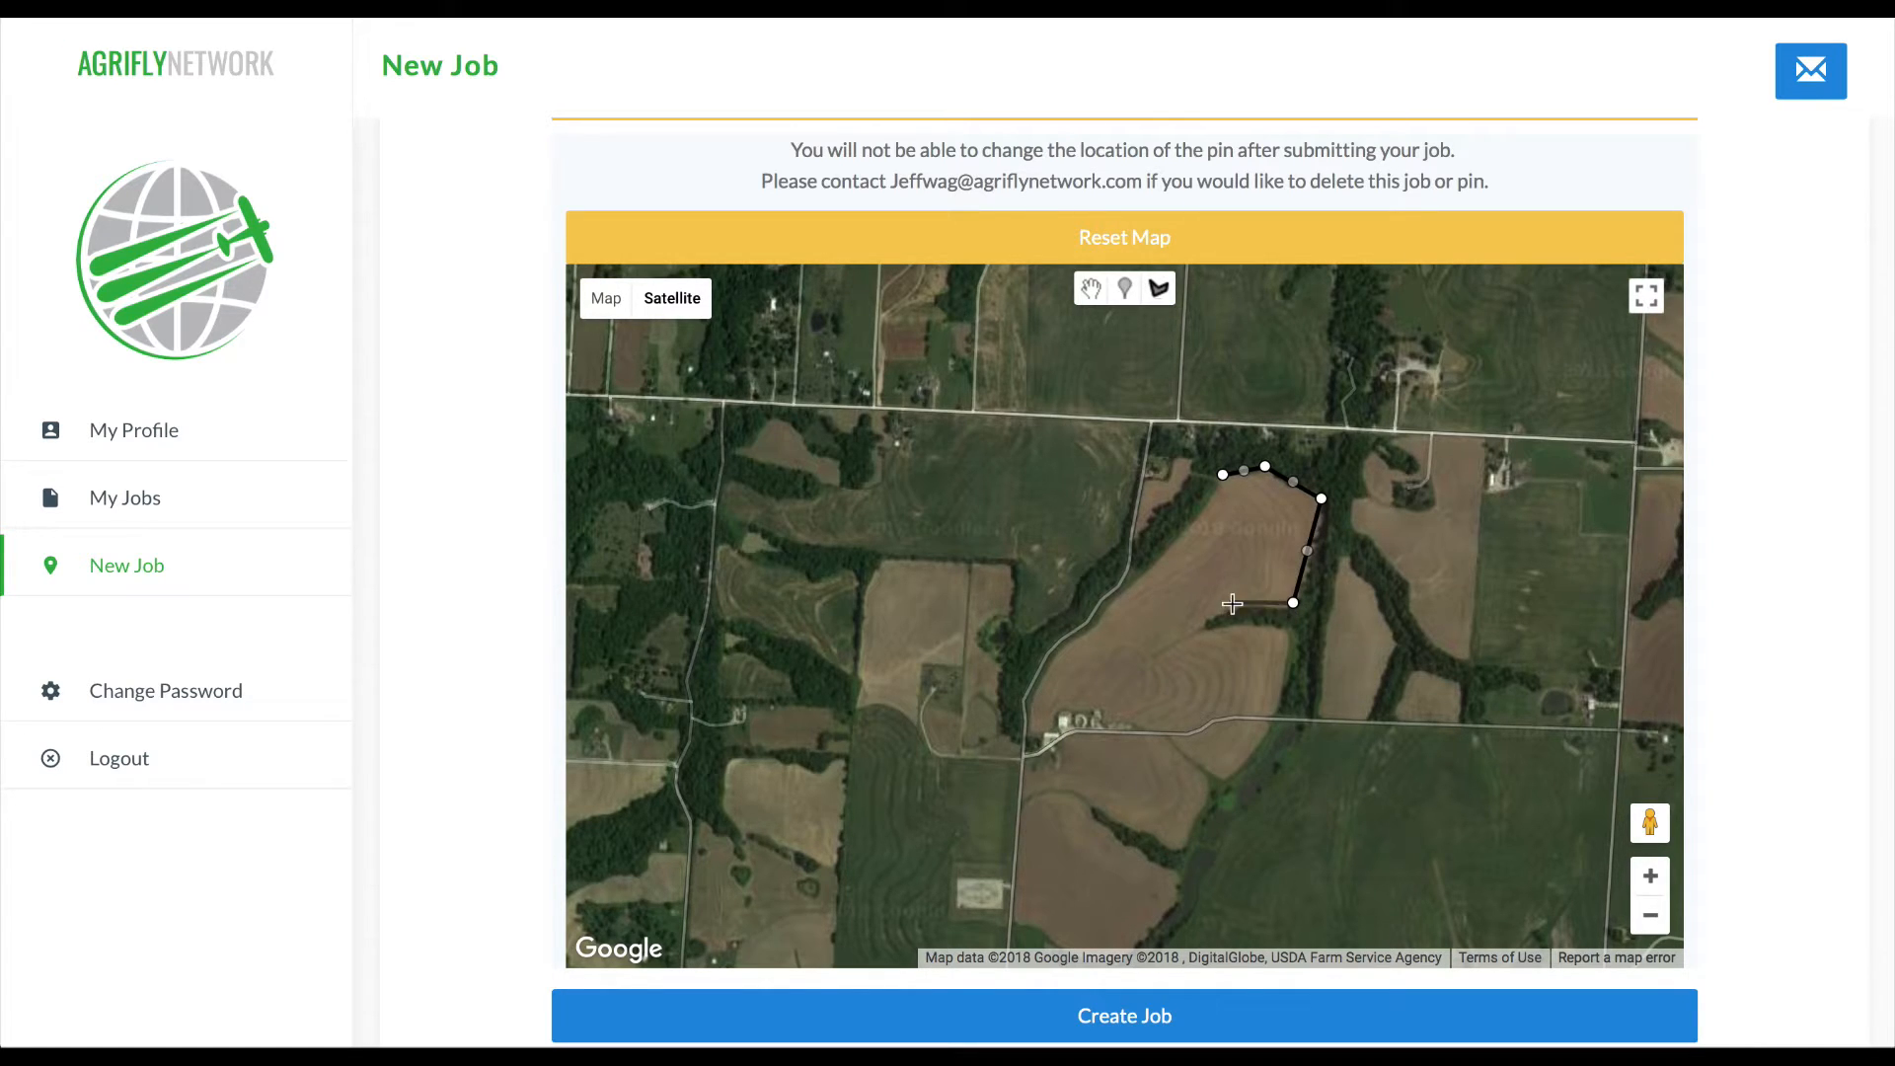
click(1201, 632)
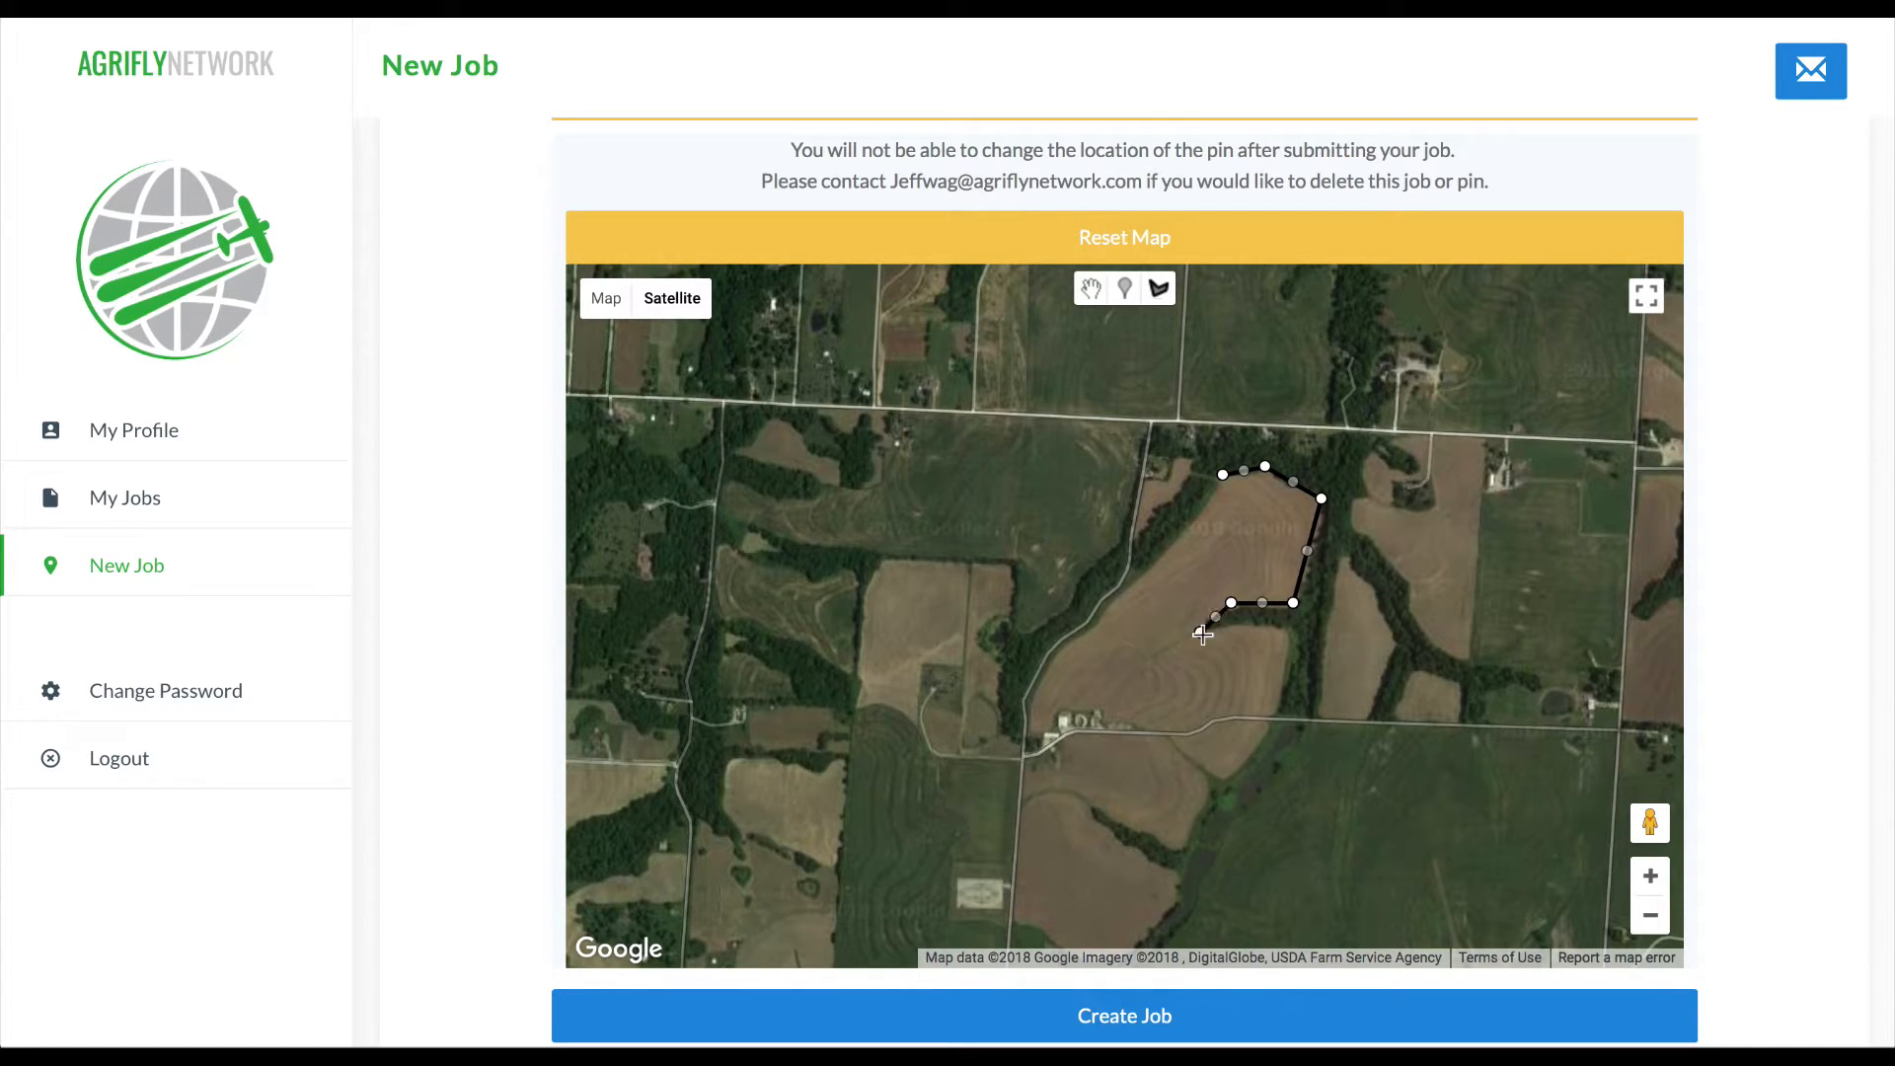
click(1288, 632)
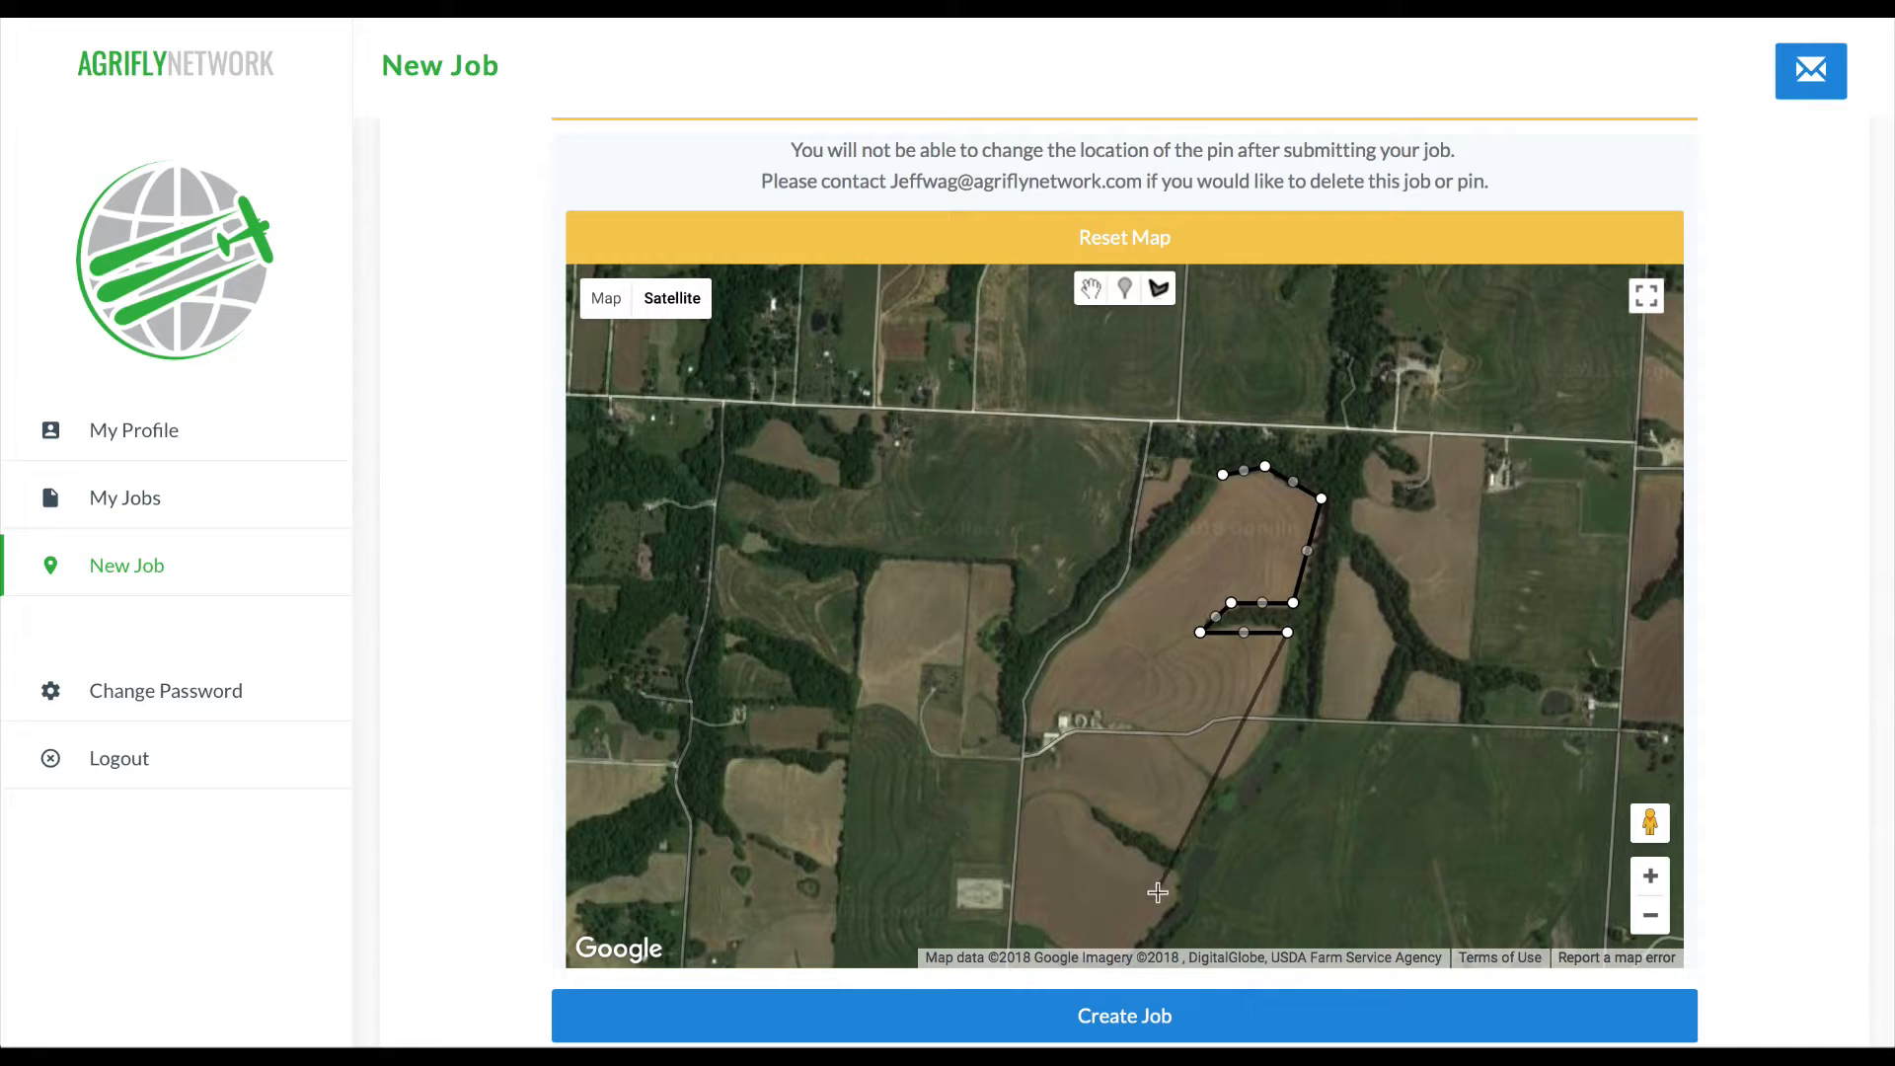
click(1179, 847)
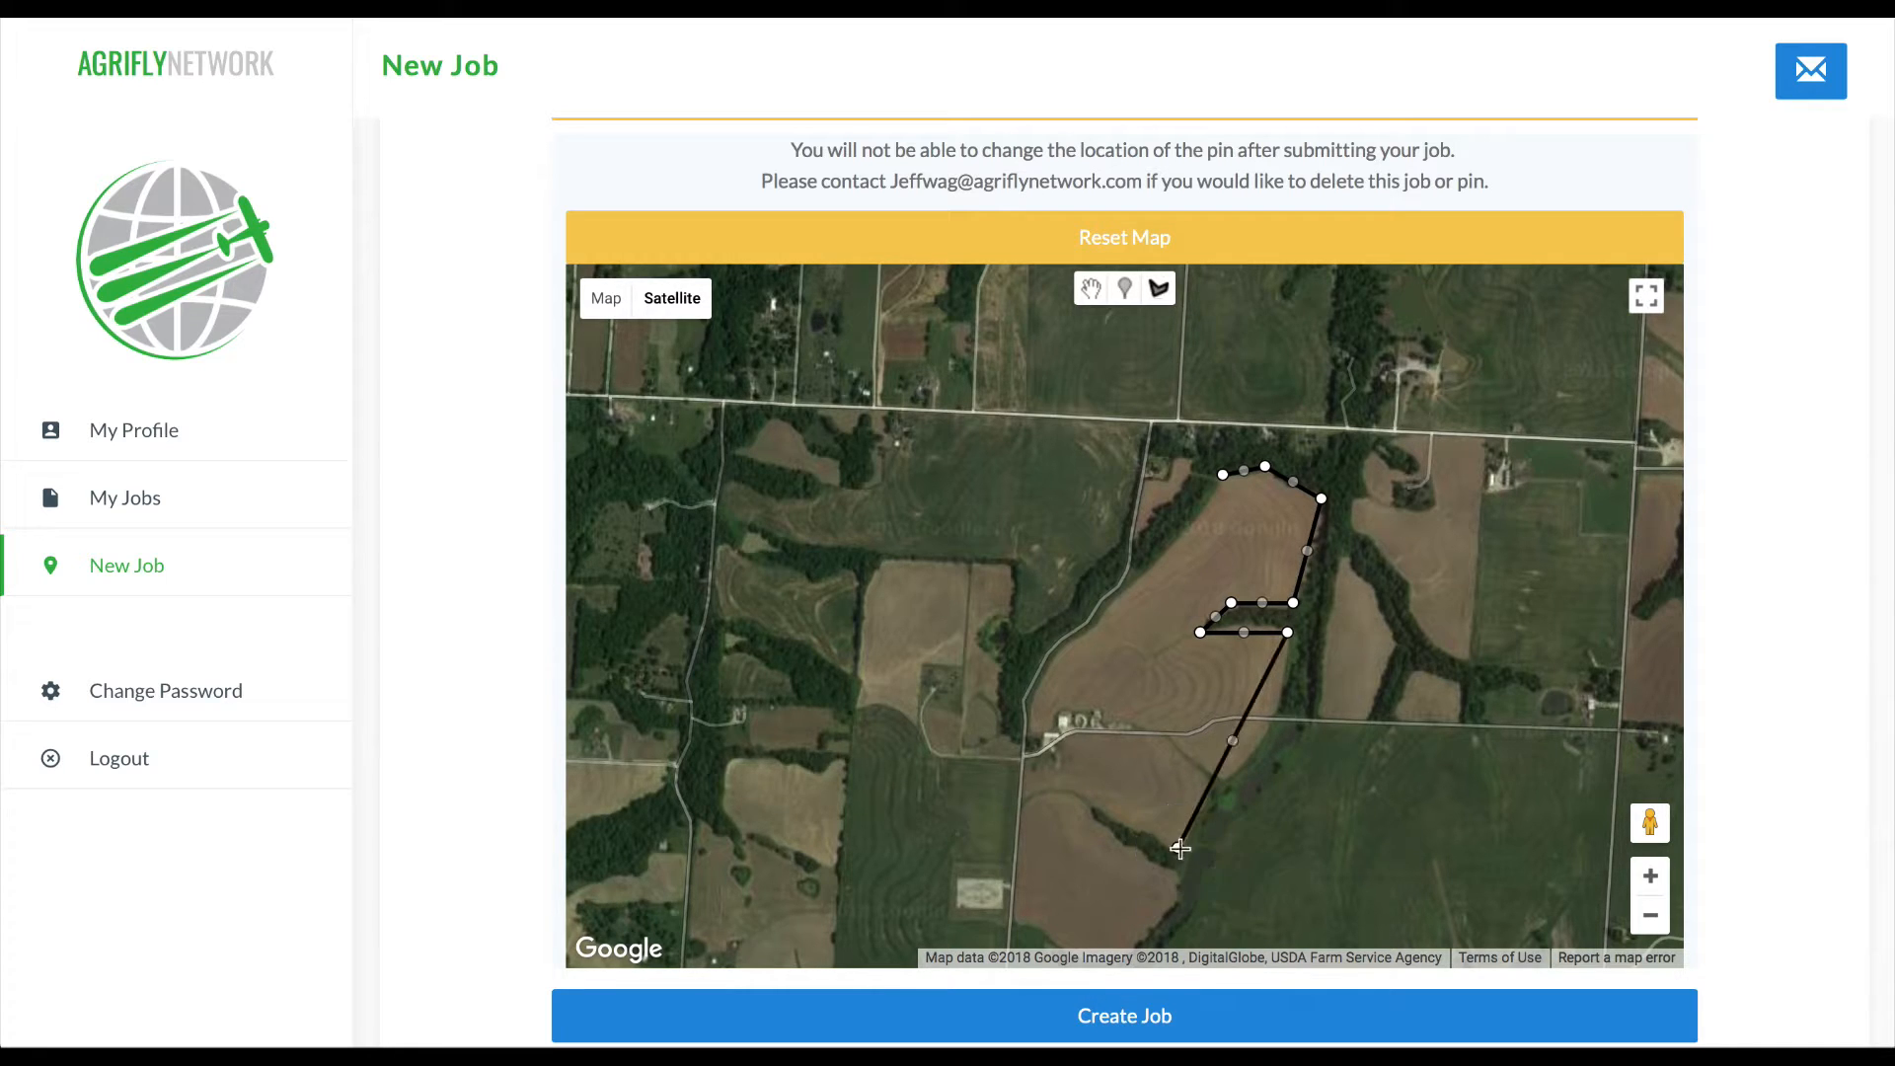
click(1028, 740)
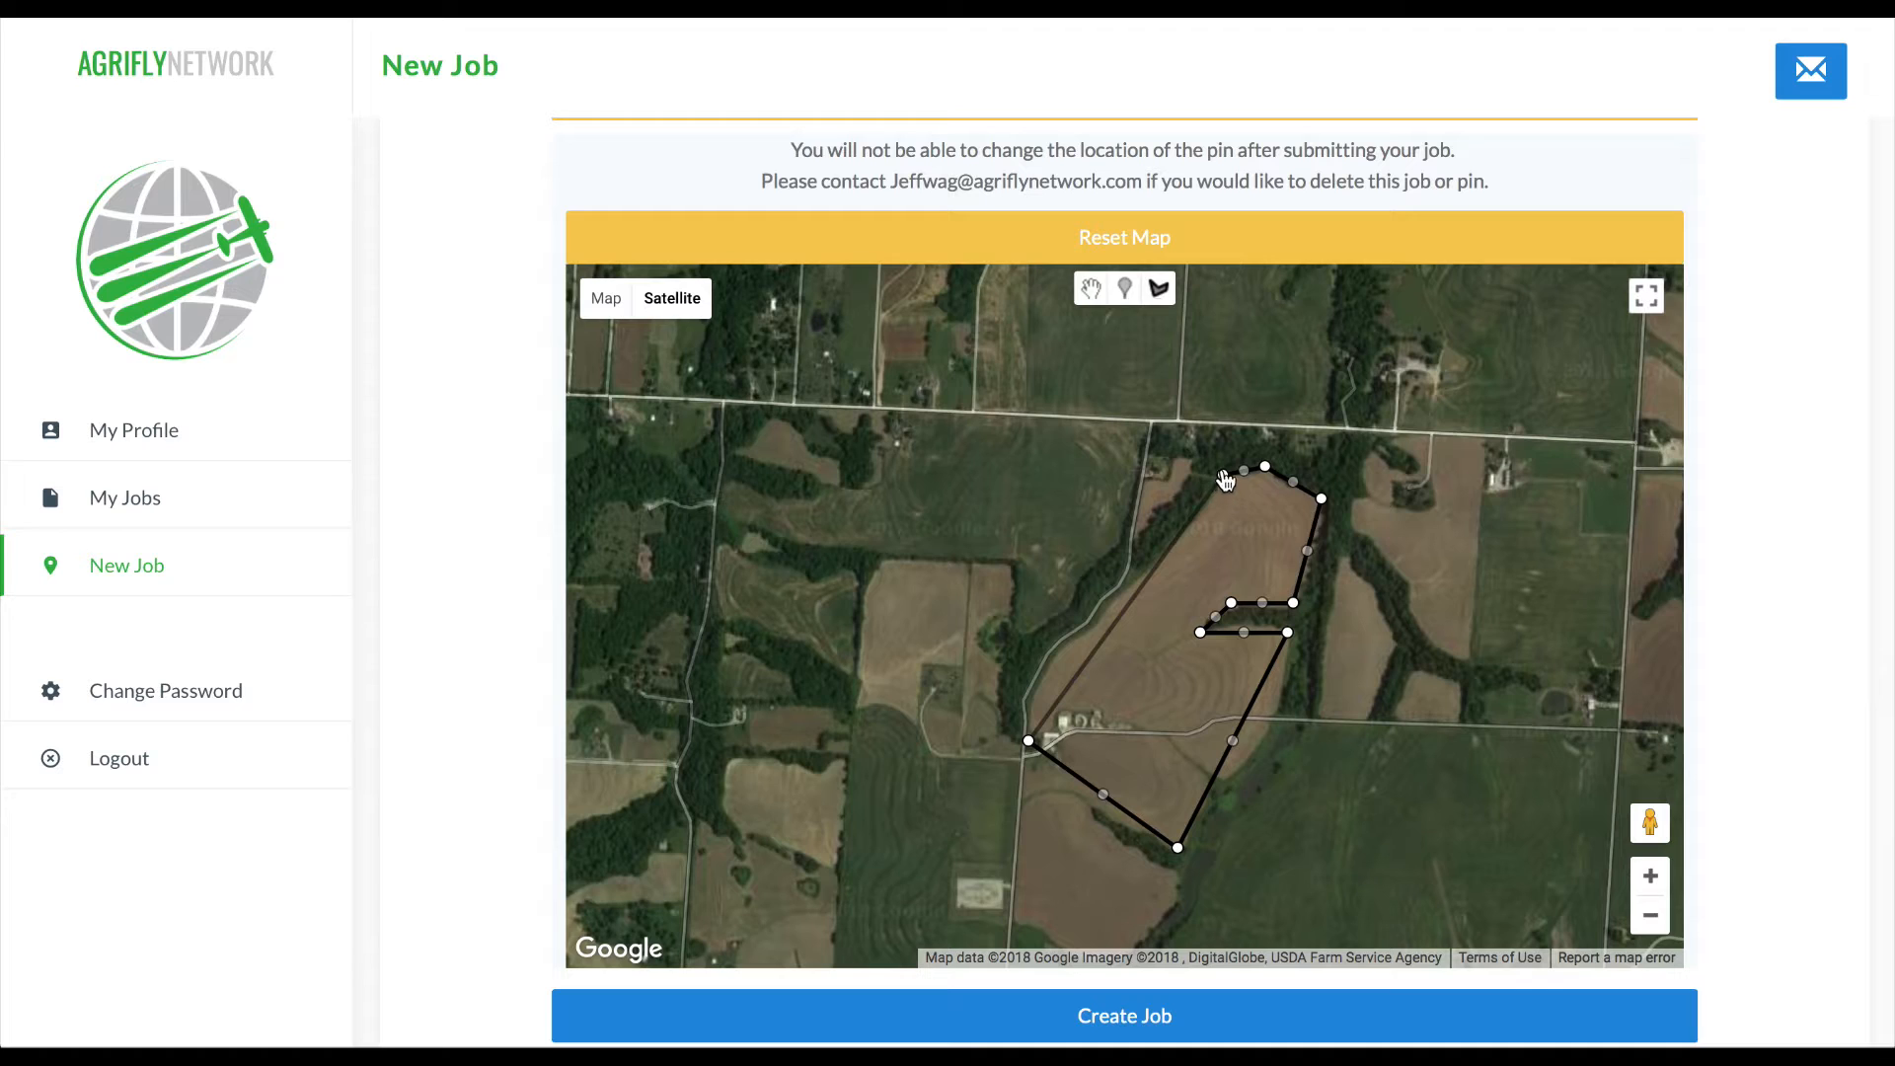
click(1224, 478)
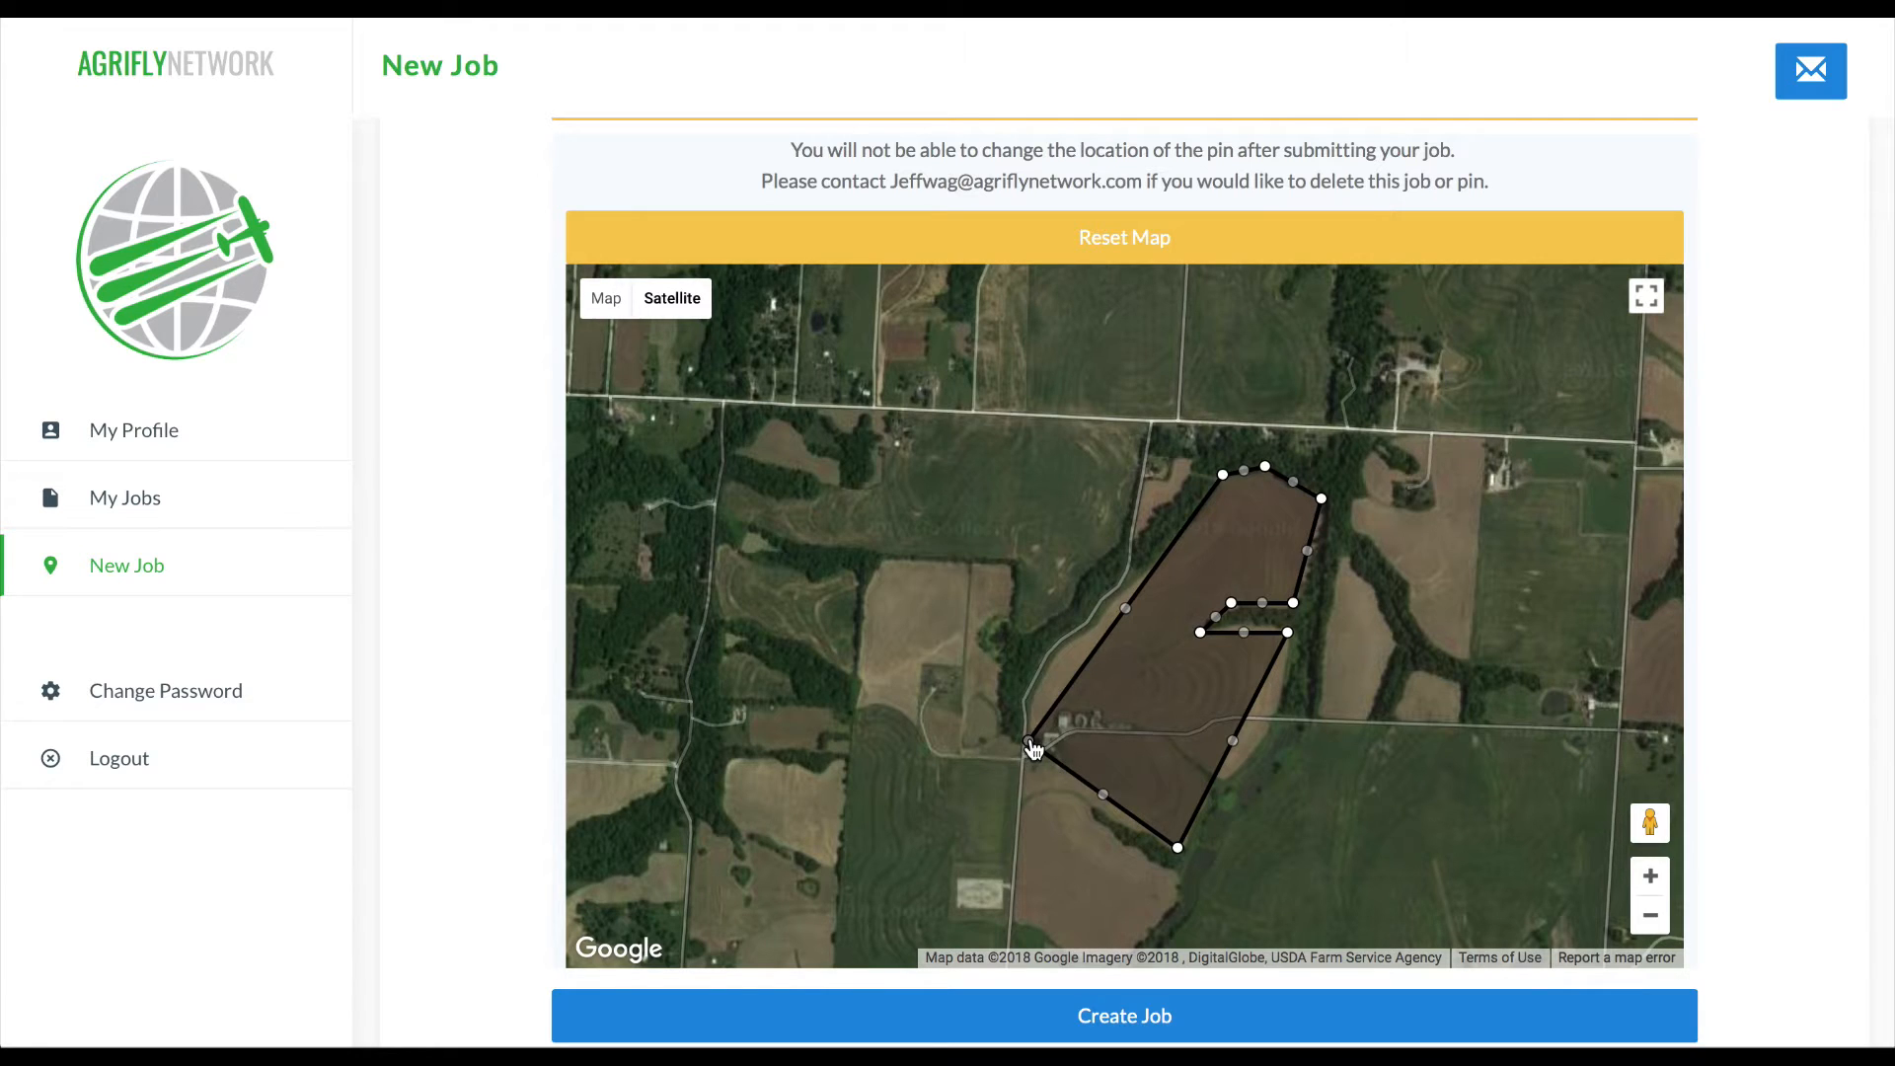
Reshape the field polygon by moving its western corner north and adjusting two corners around the eastern tree line
drag(1029, 742, 1037, 685)
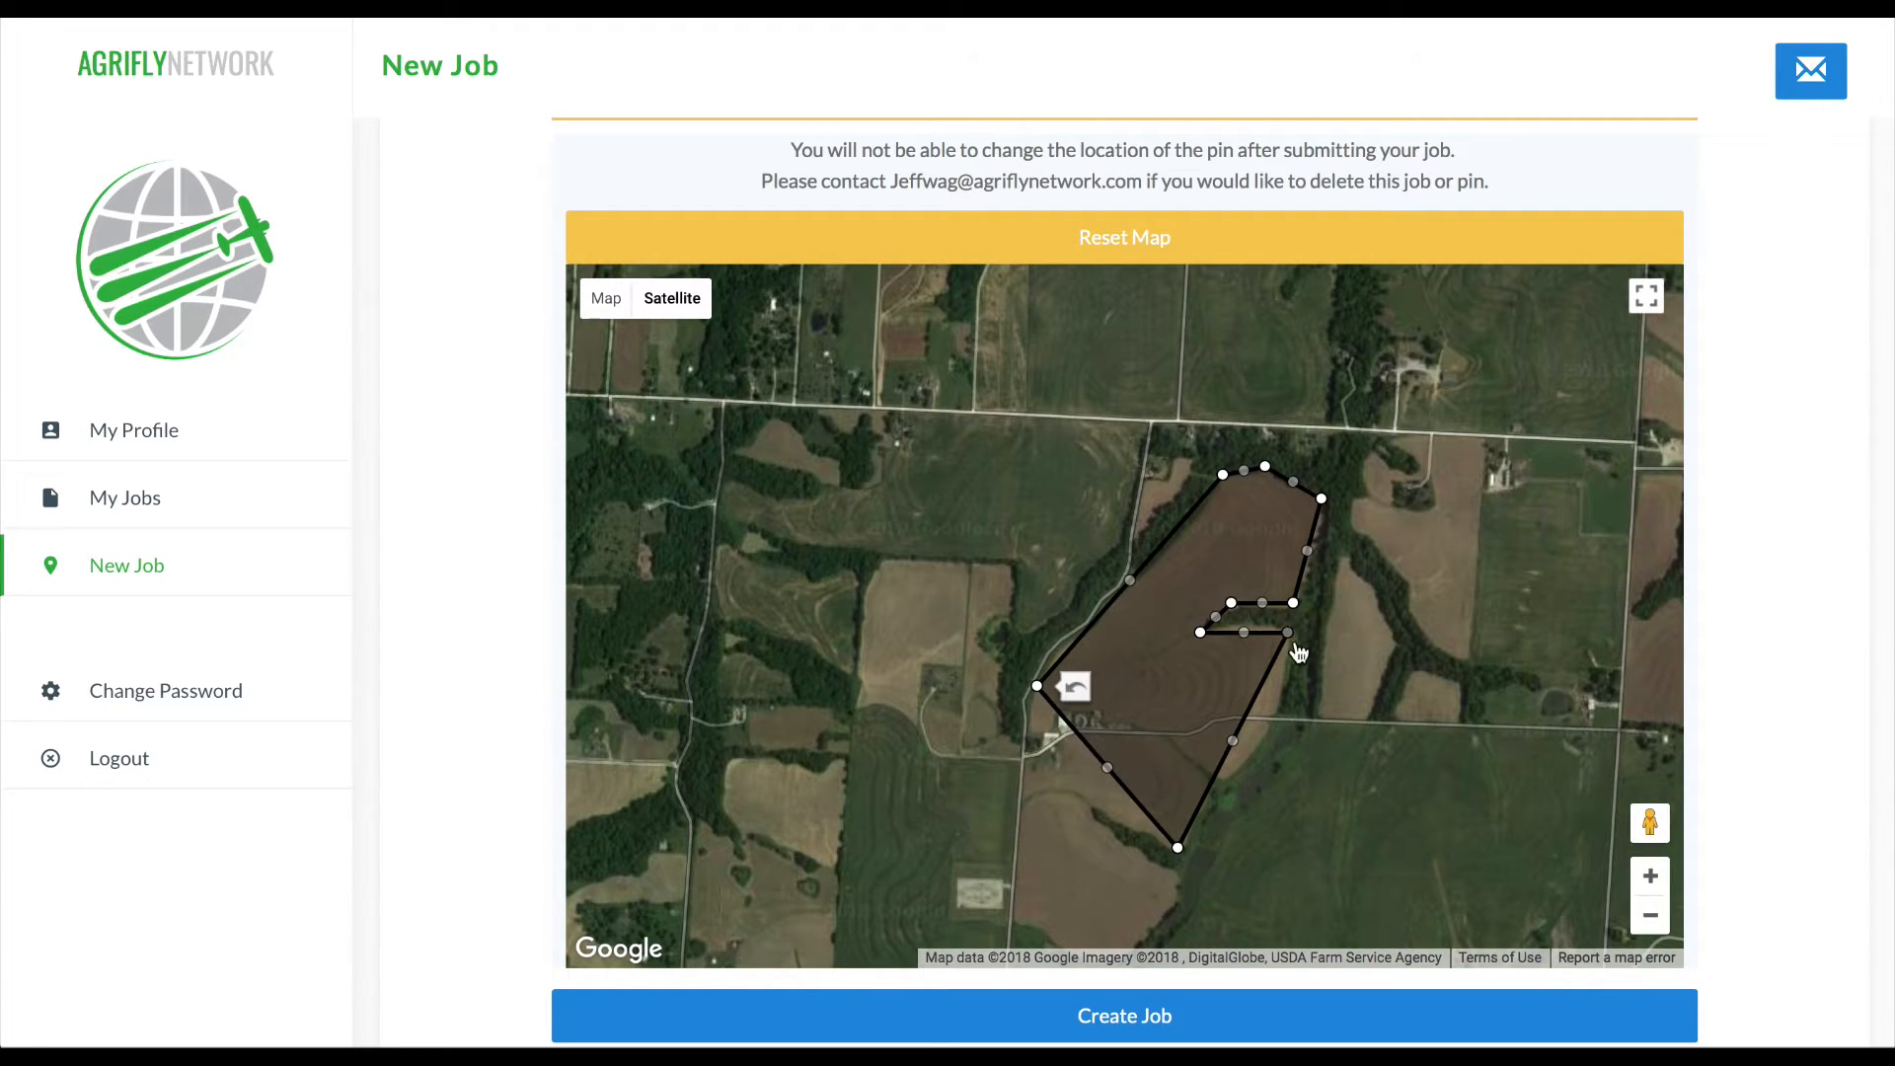
drag(1287, 637, 1279, 697)
drag(1231, 602, 1290, 634)
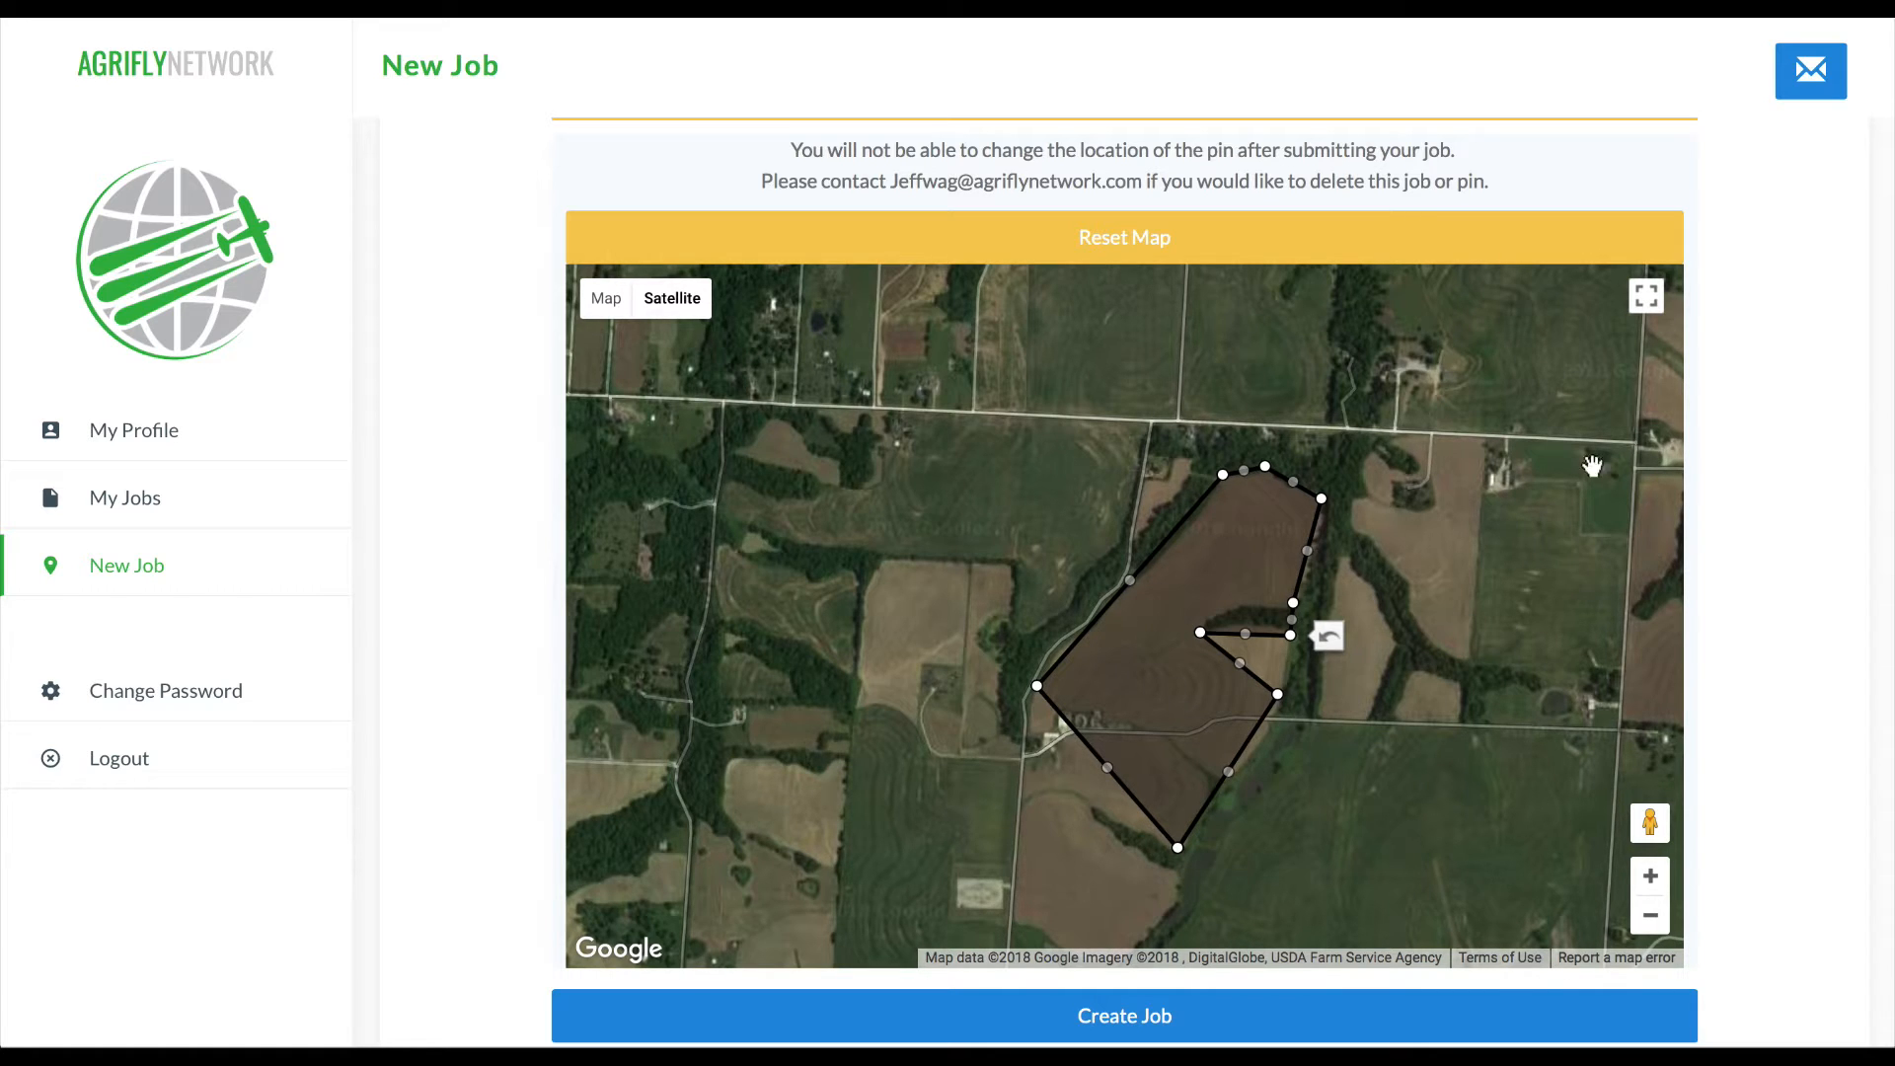
Create the job with the drawn field boundary and check its job stage
scroll(1755, 513, down, 2)
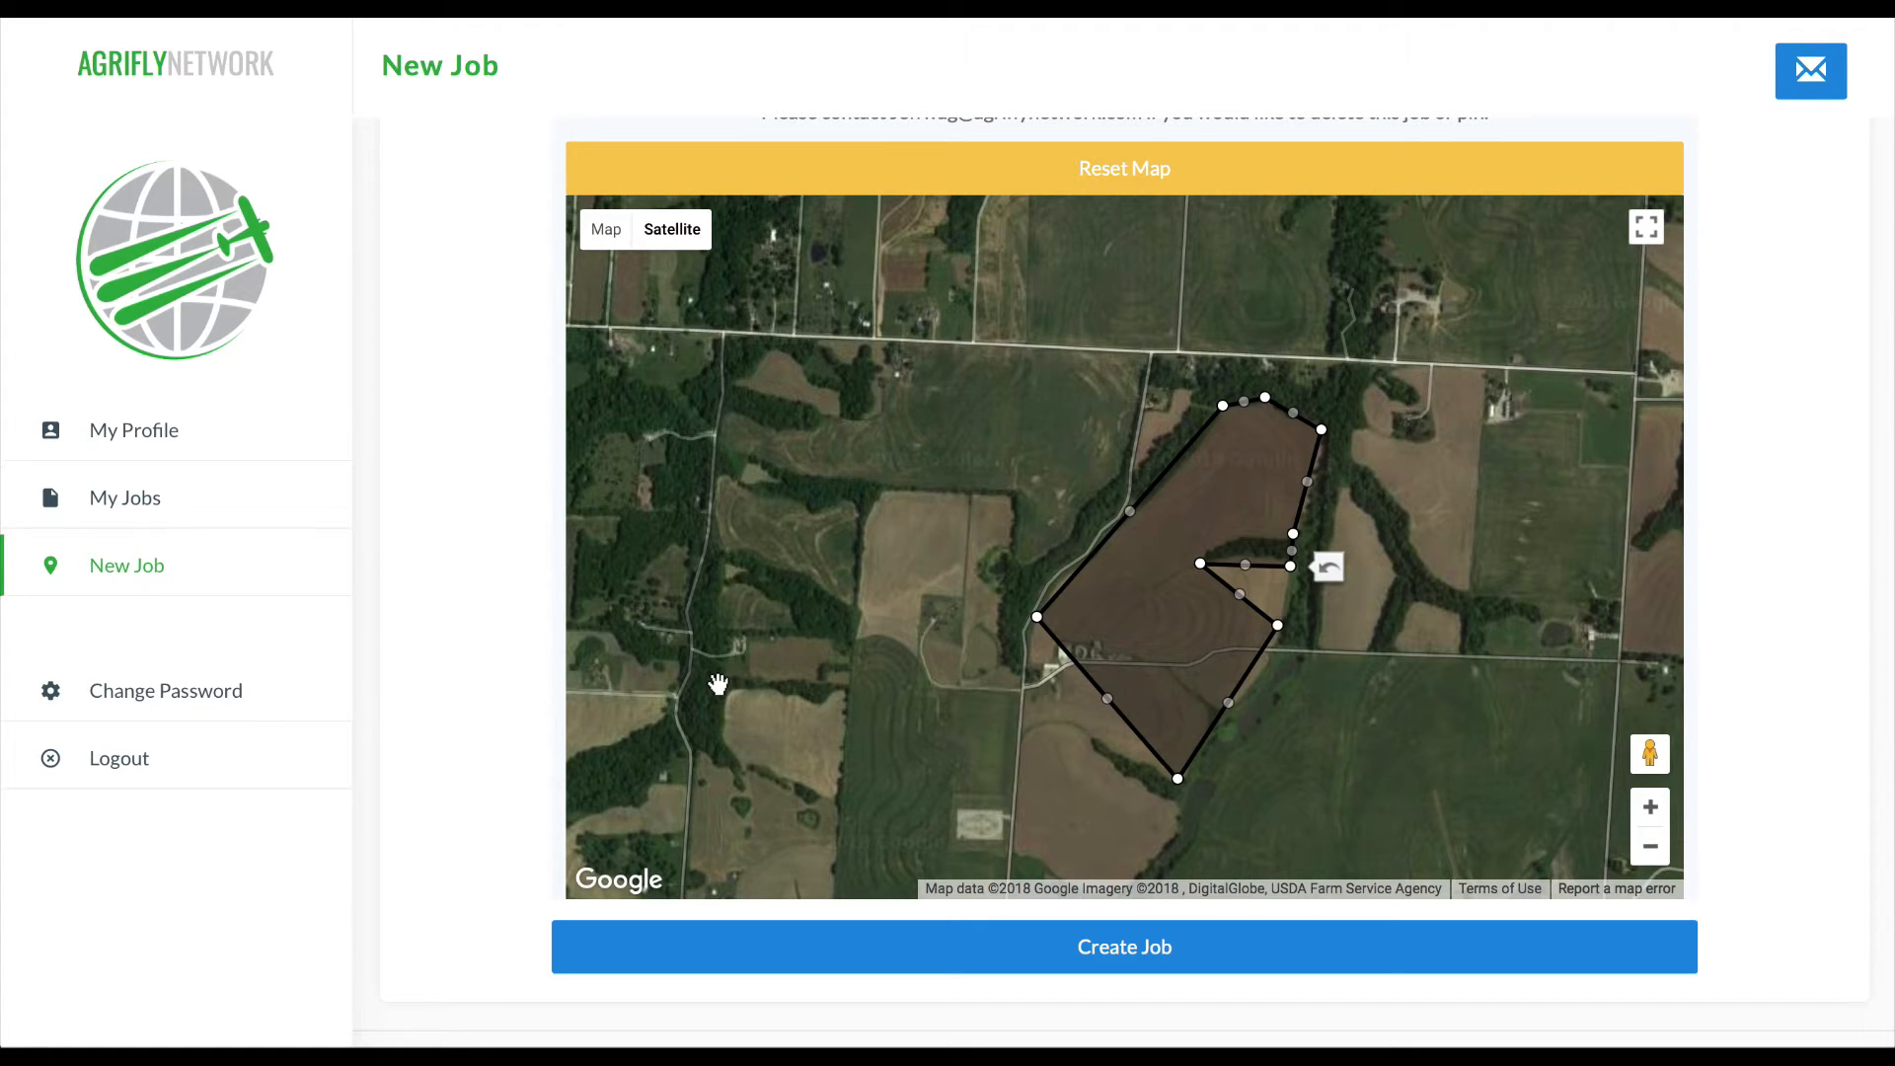
click(1136, 953)
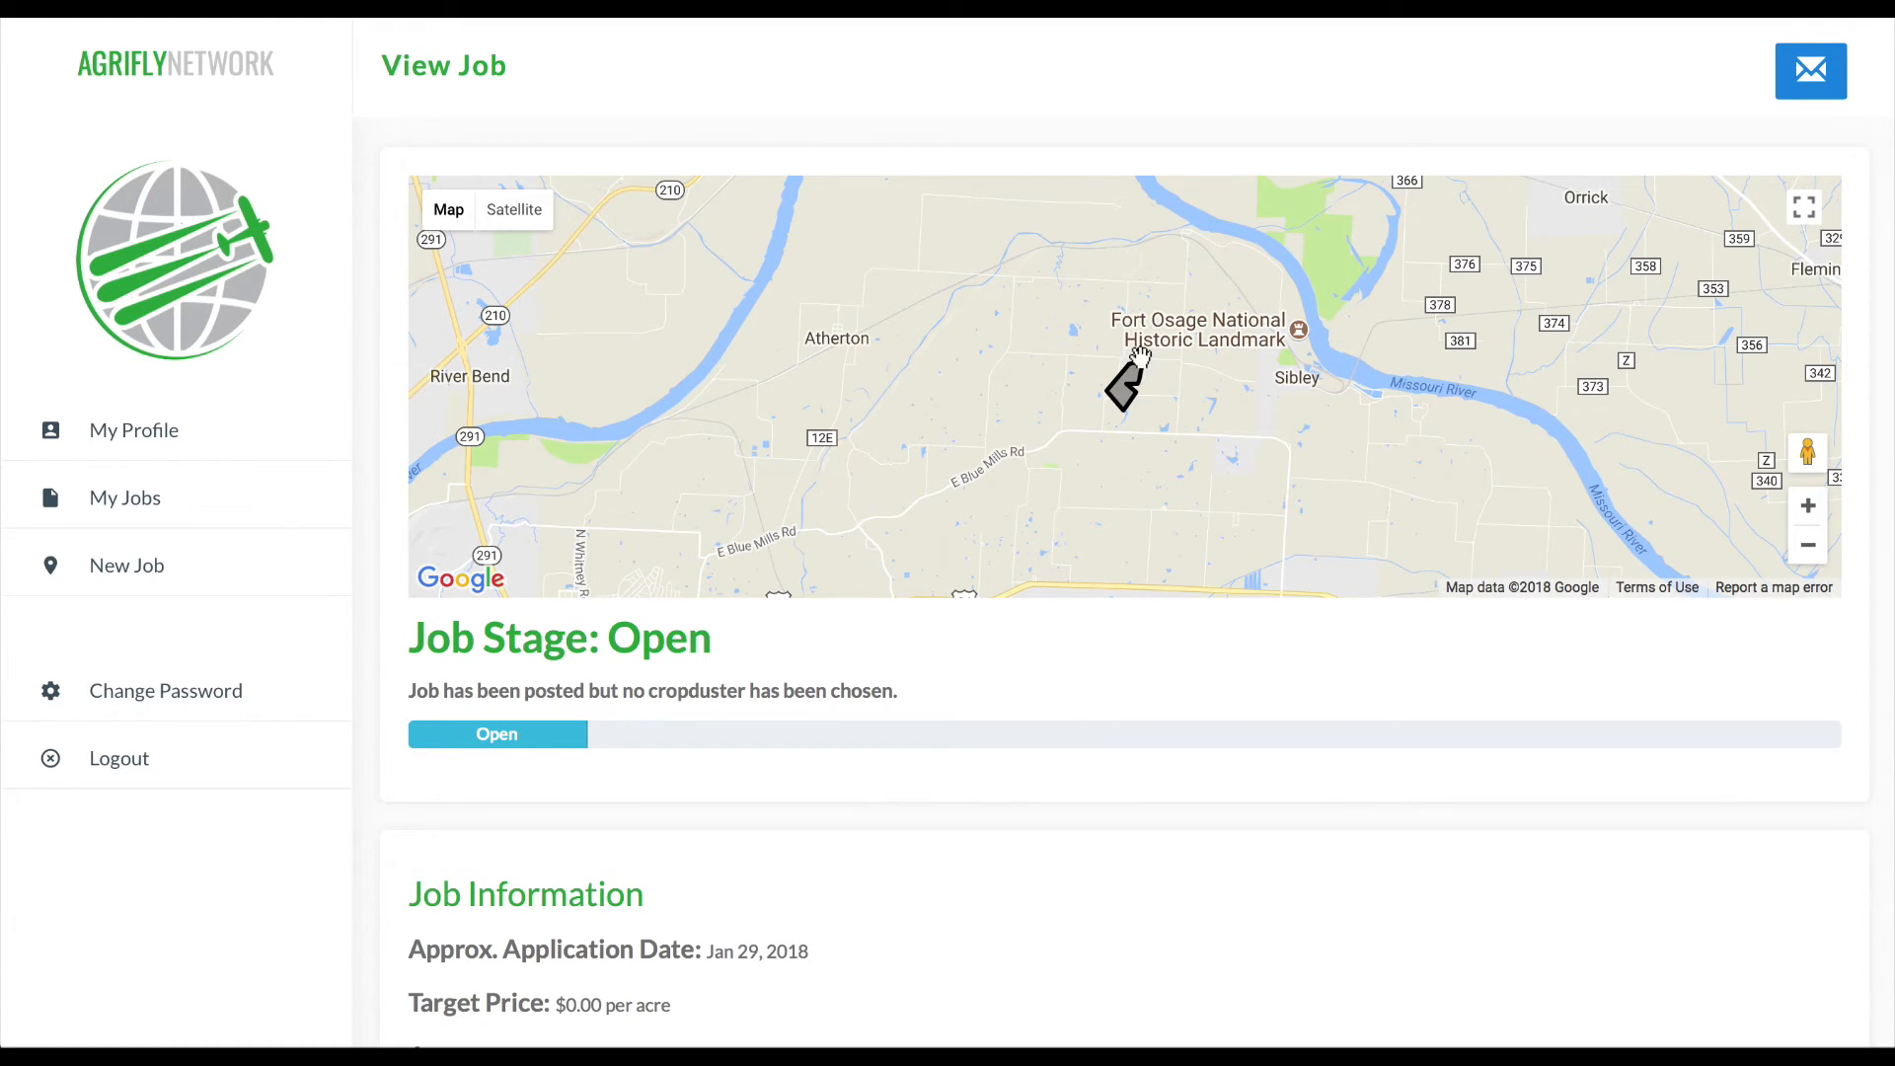
scroll(1054, 614, down, 3)
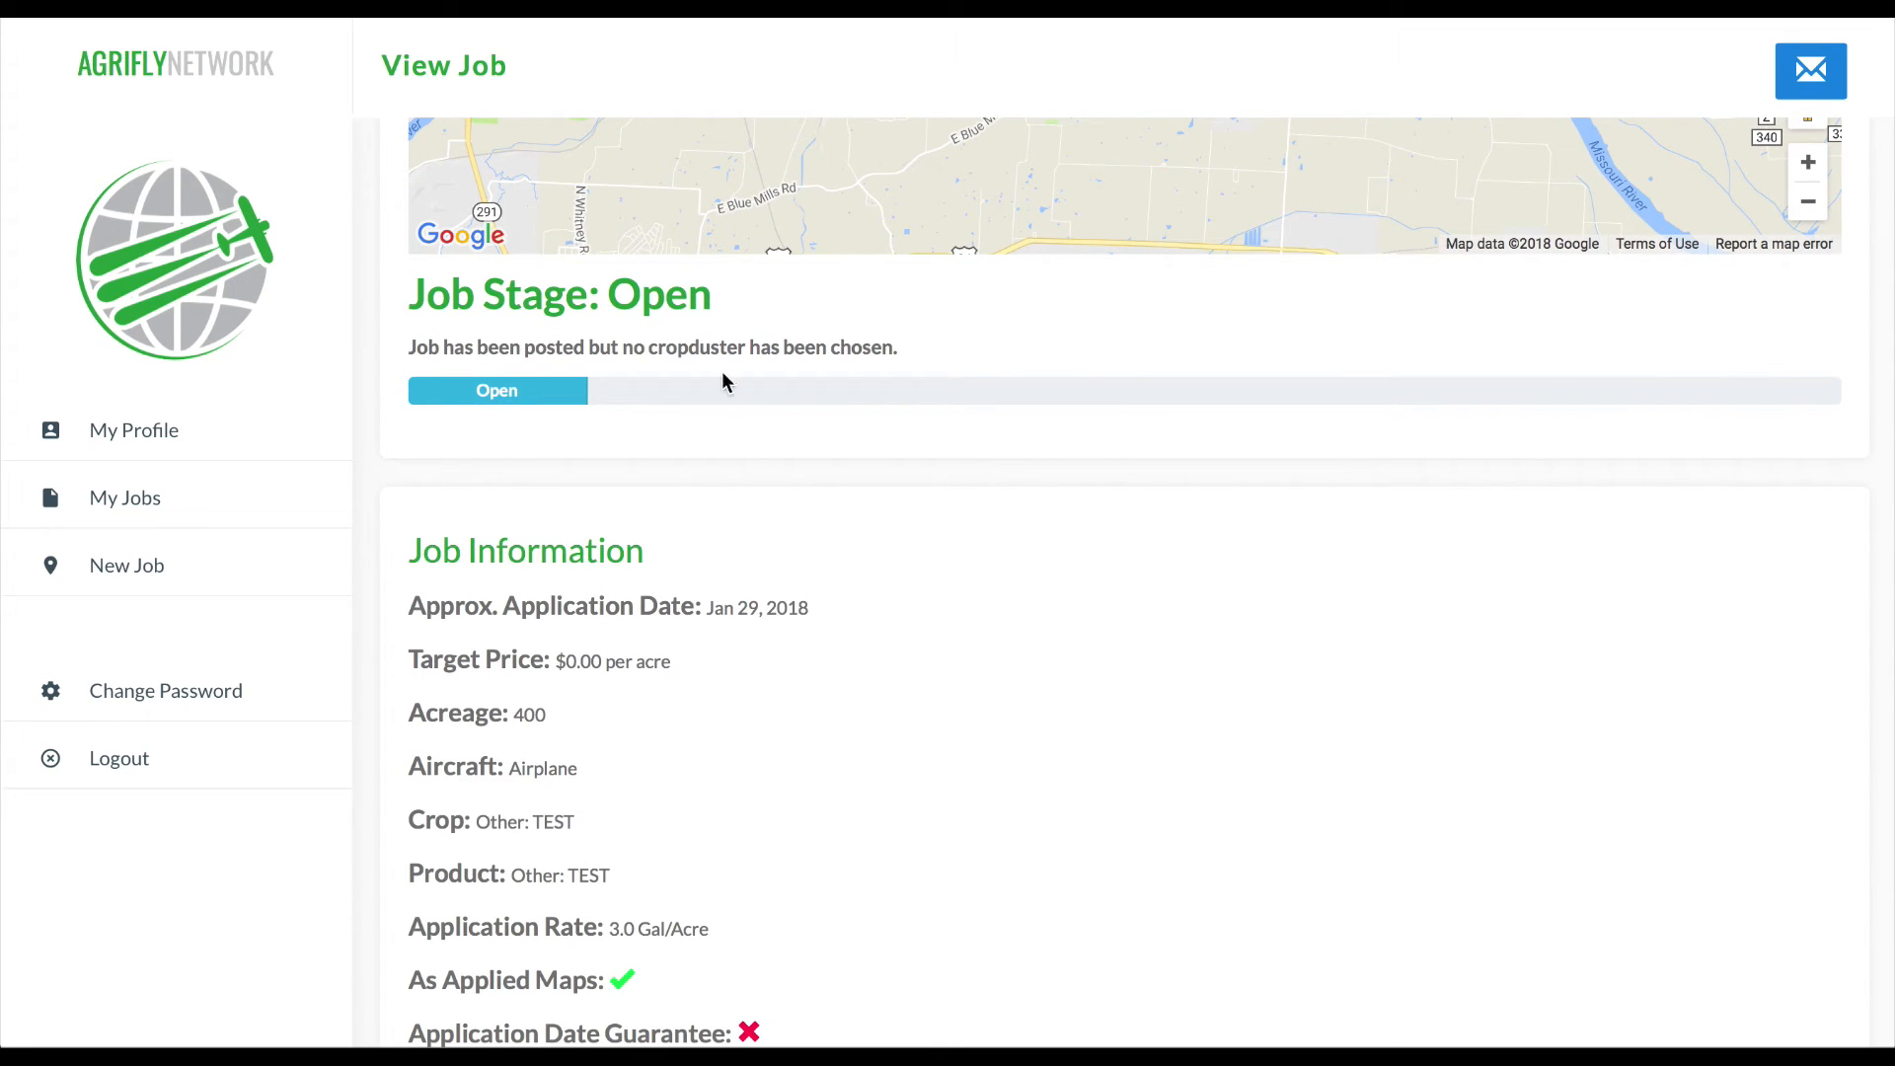
mouse_move(521, 400)
Check the account's notifications, close them, and review the posted job's information
click(1812, 75)
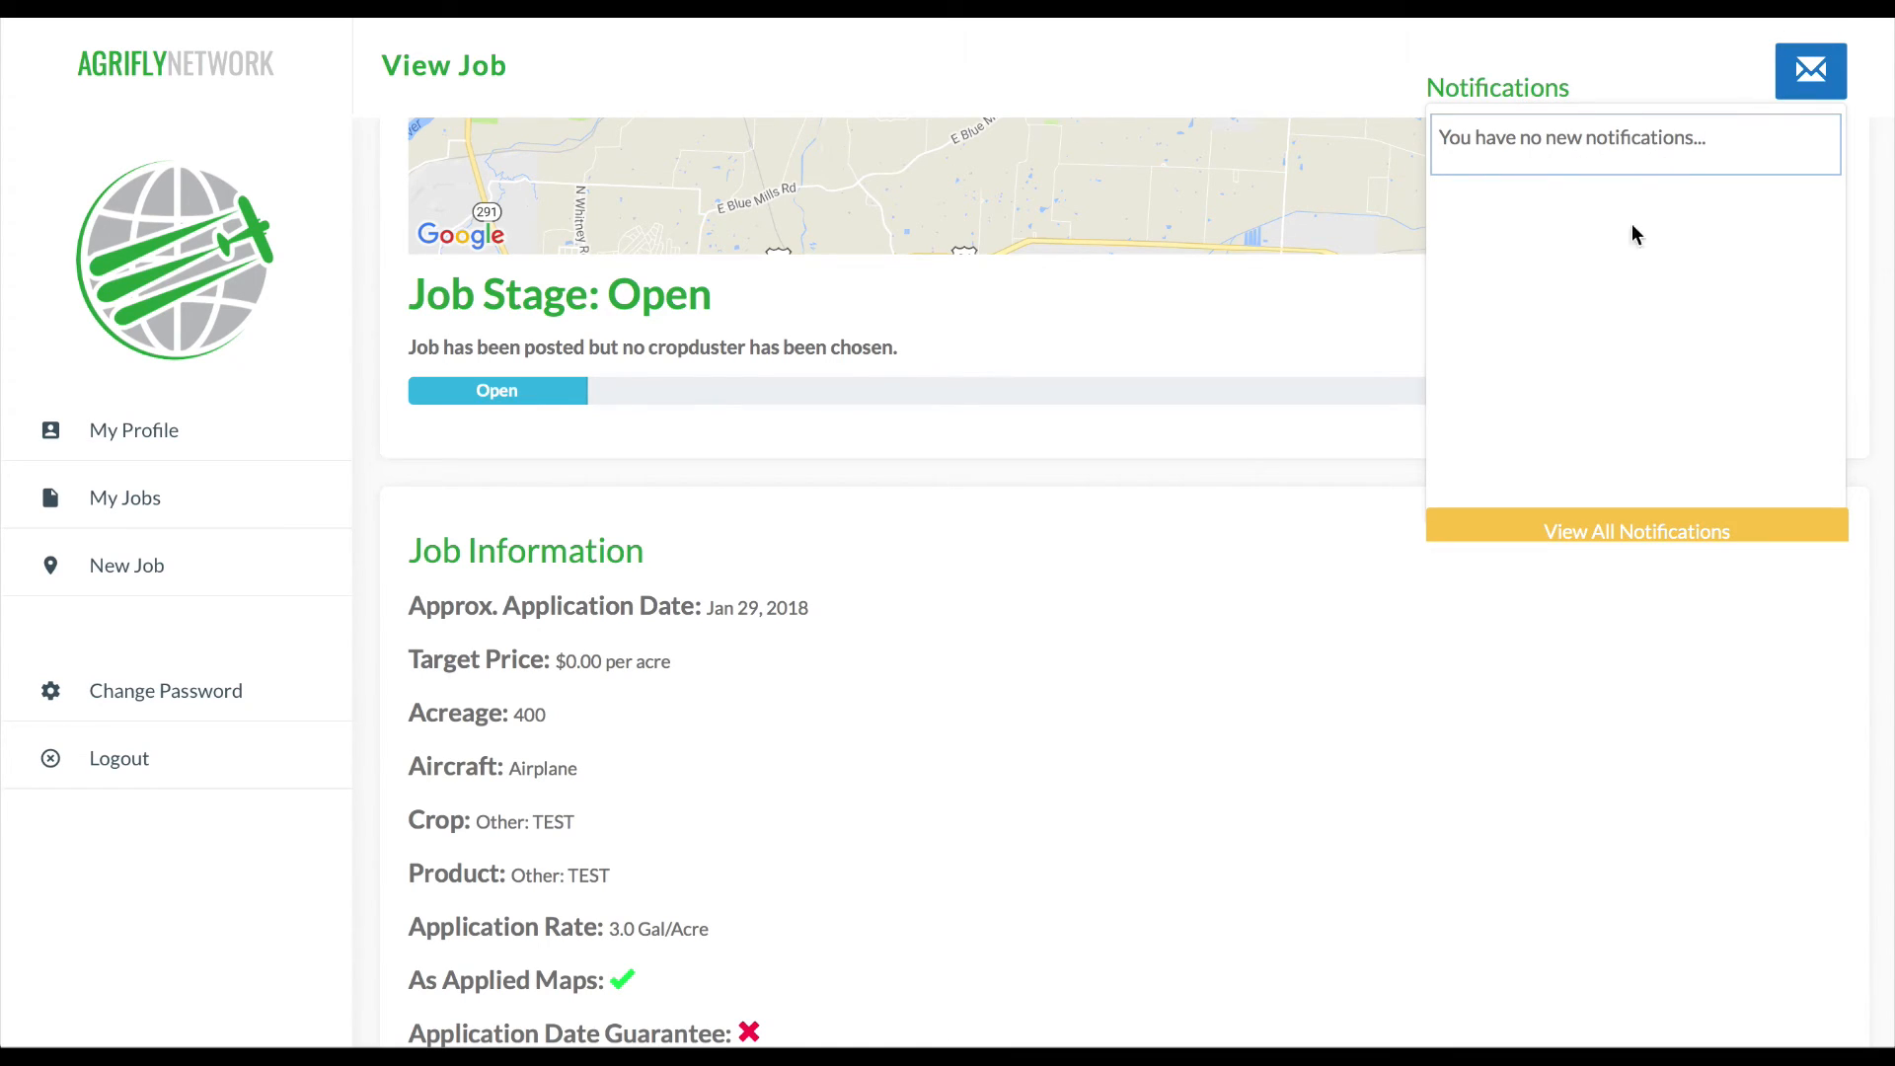
click(1571, 55)
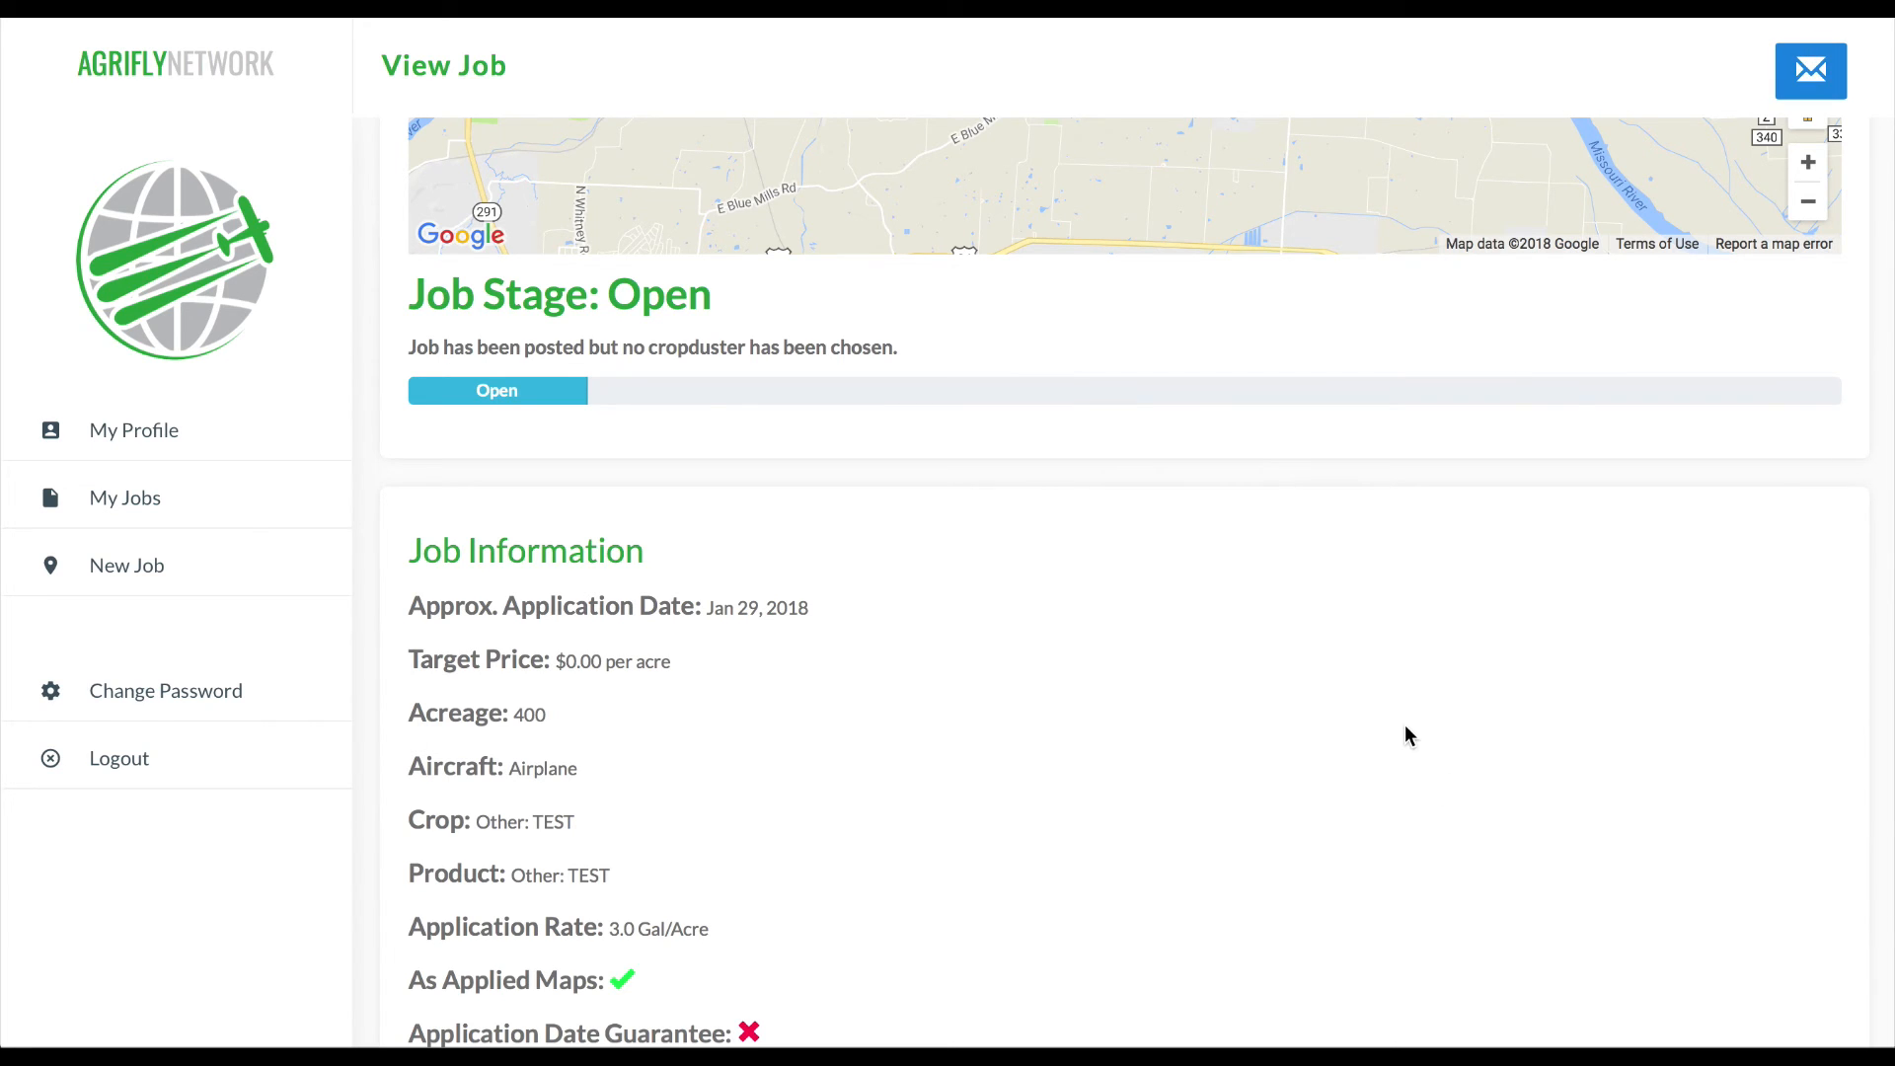
scroll(1406, 724, down, 2)
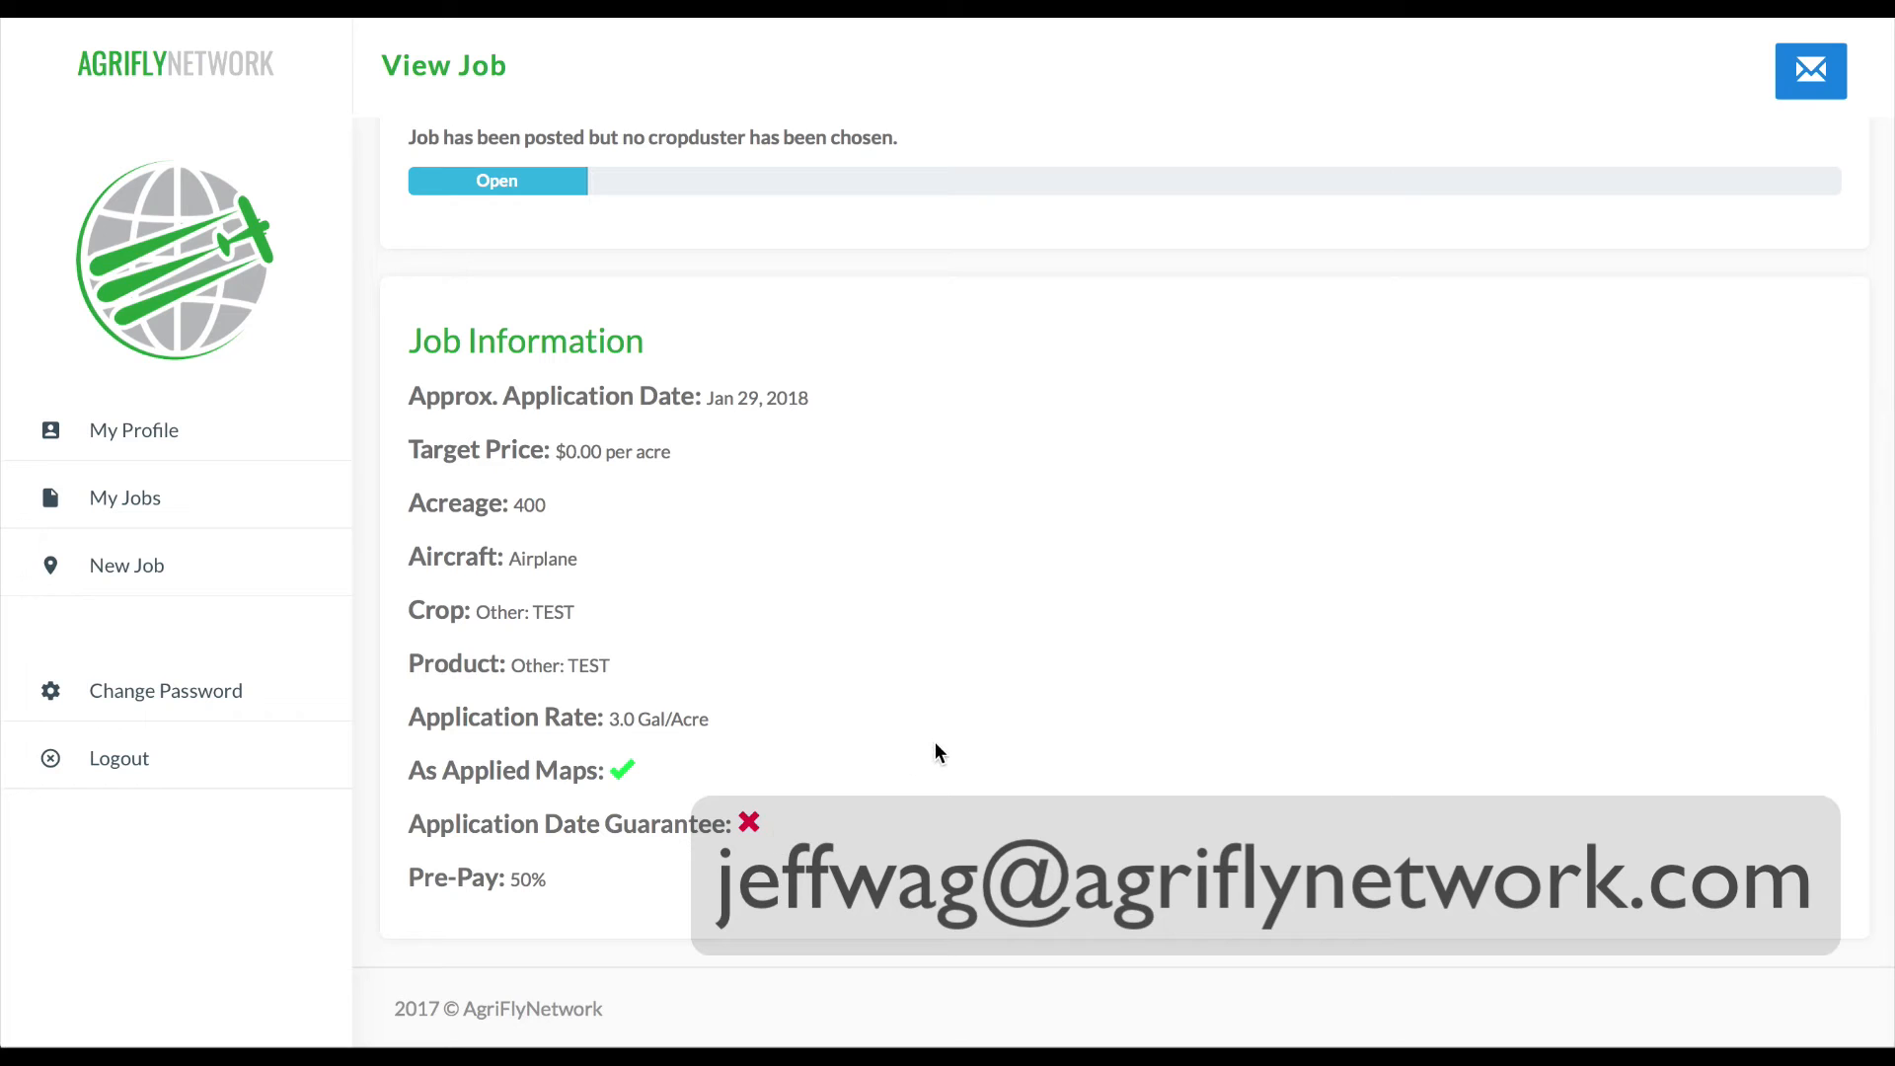
scroll(924, 593, up, 3)
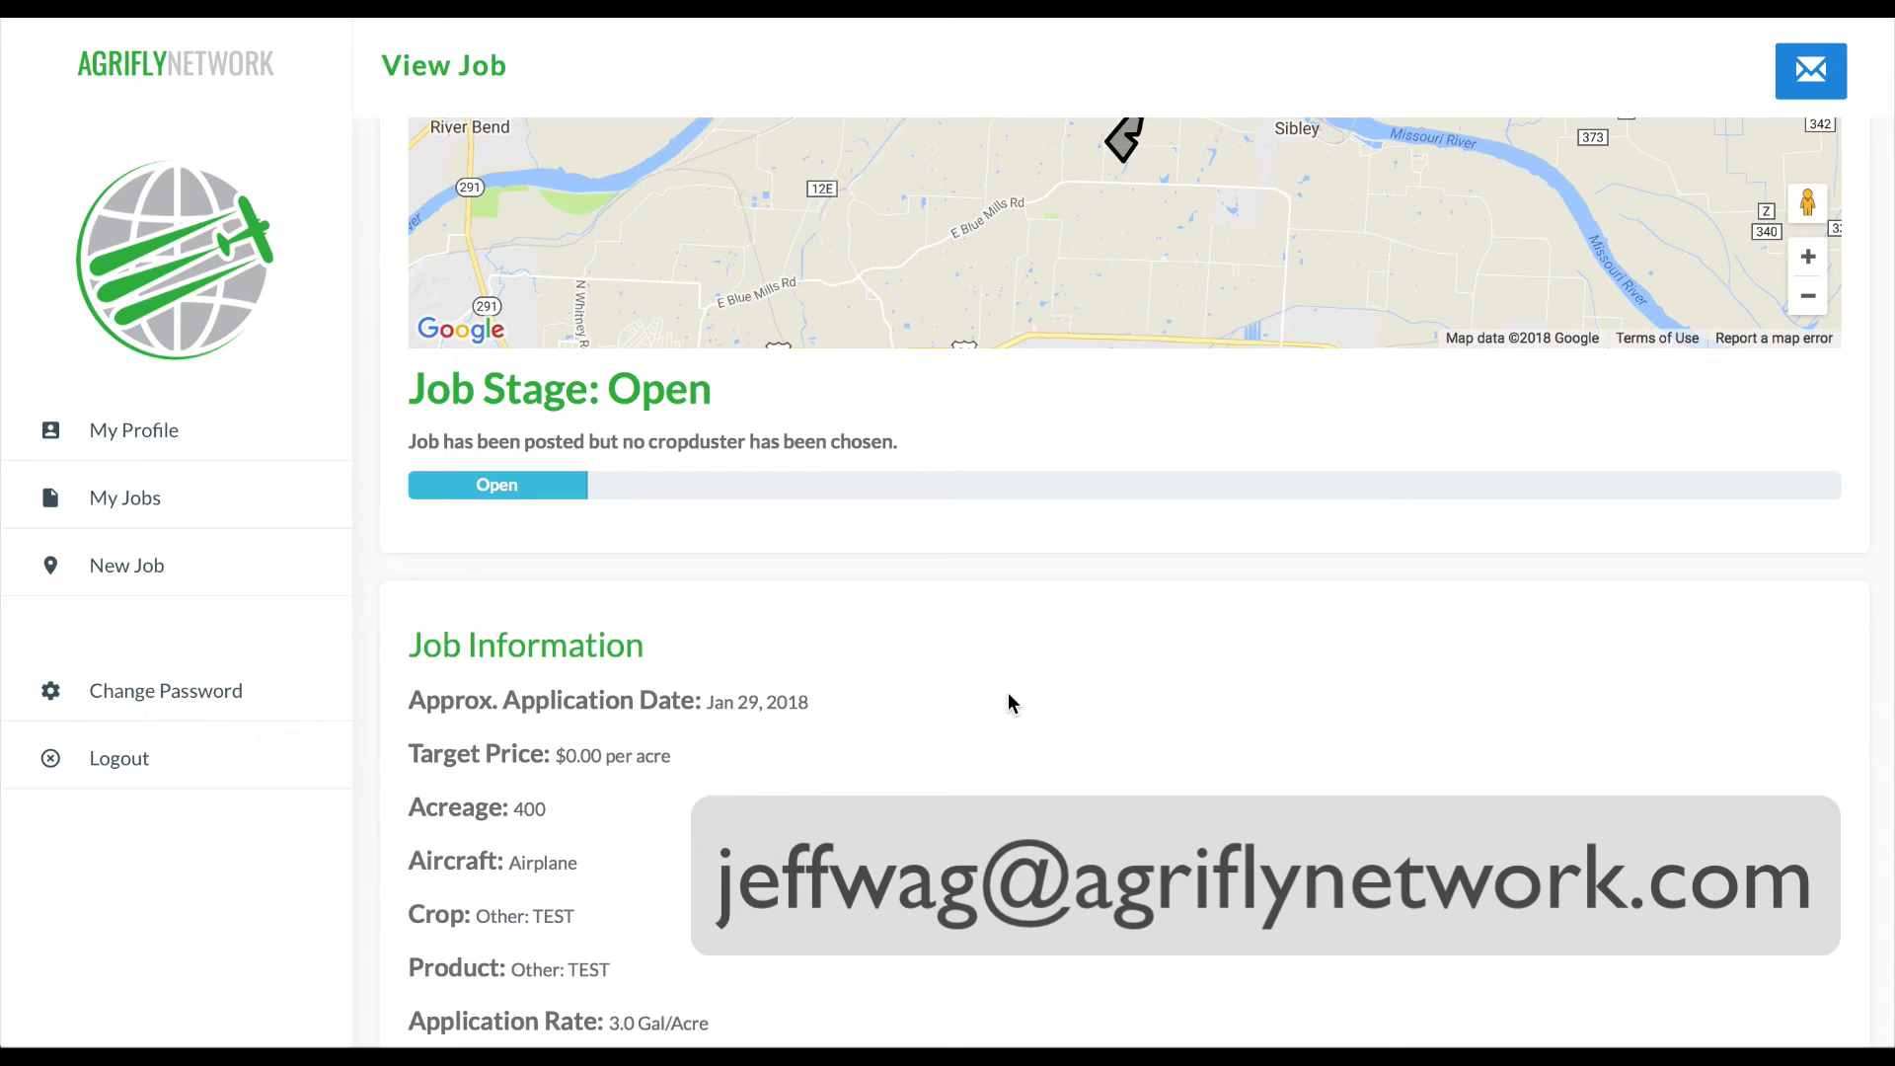
Examine the posted job's field map, job stage and all job information entries from application date through pre-pay
scroll(1010, 701, up, 3)
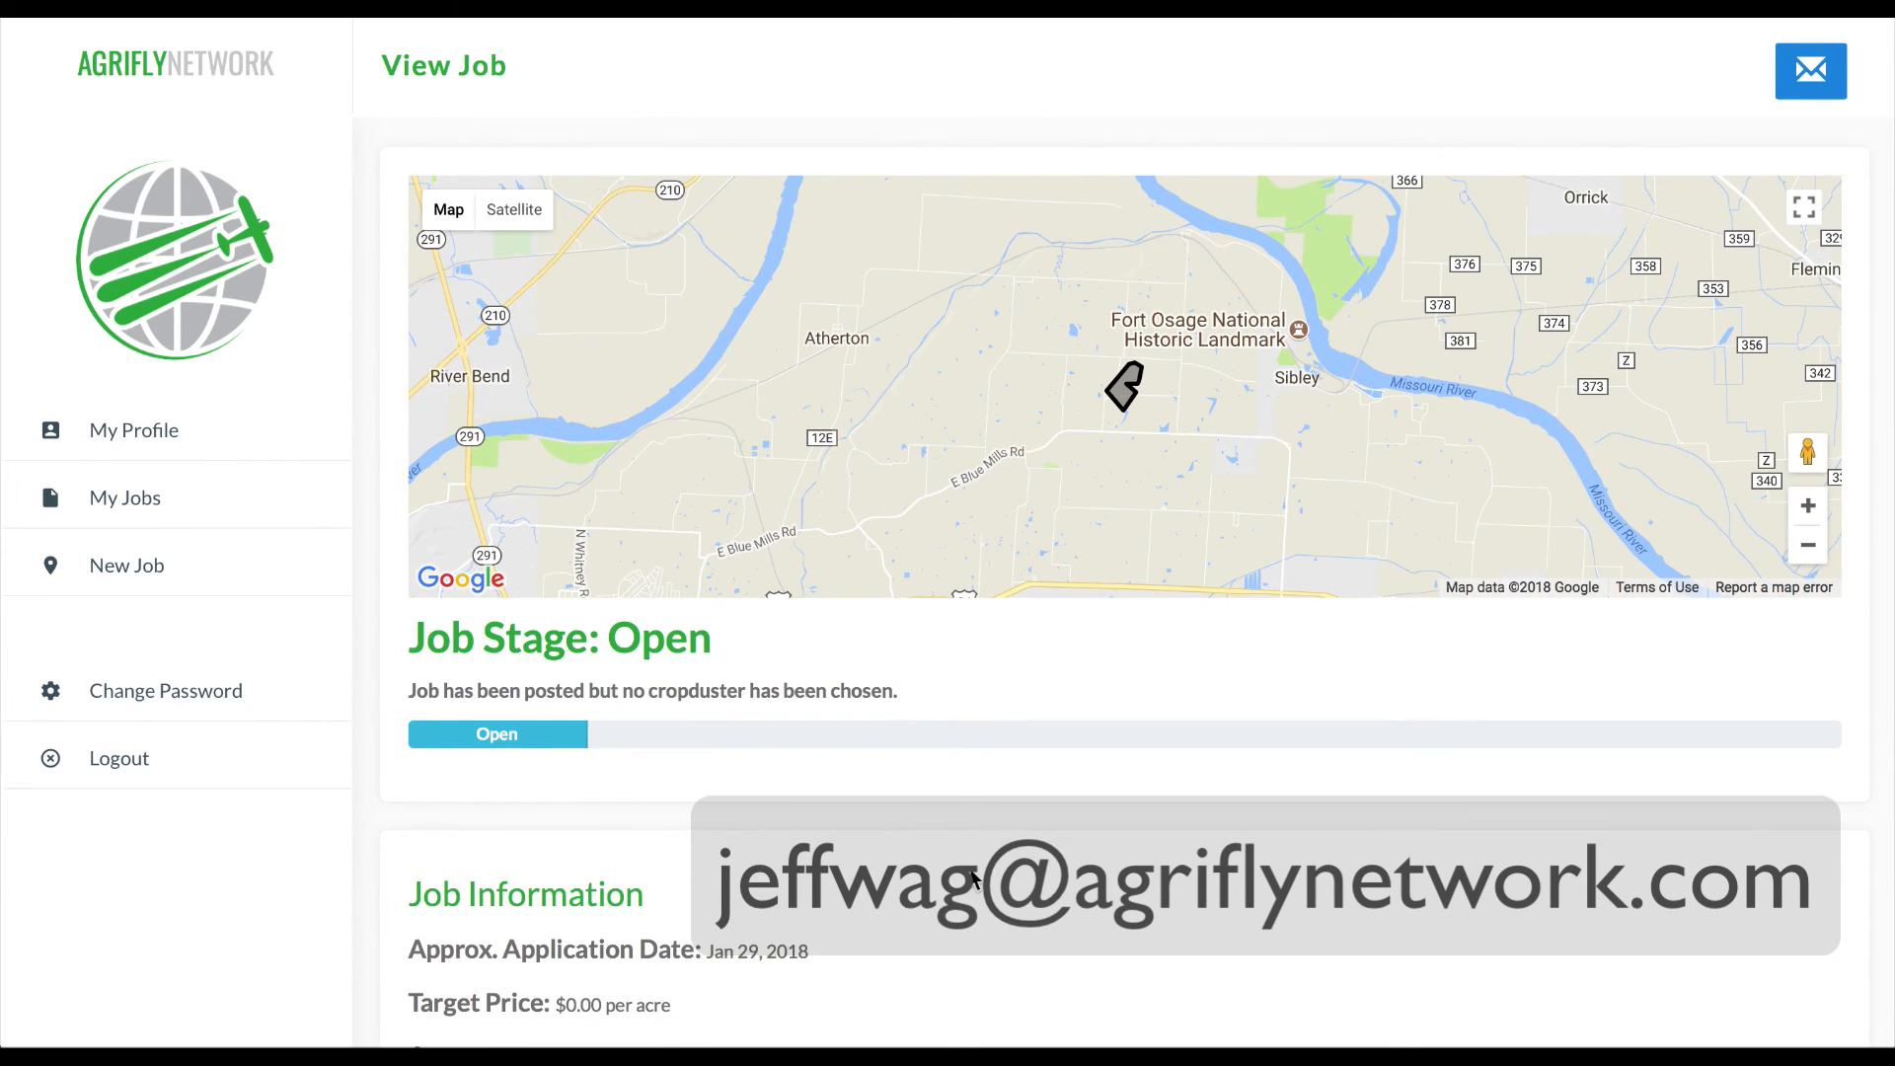
scroll(973, 876, down, 3)
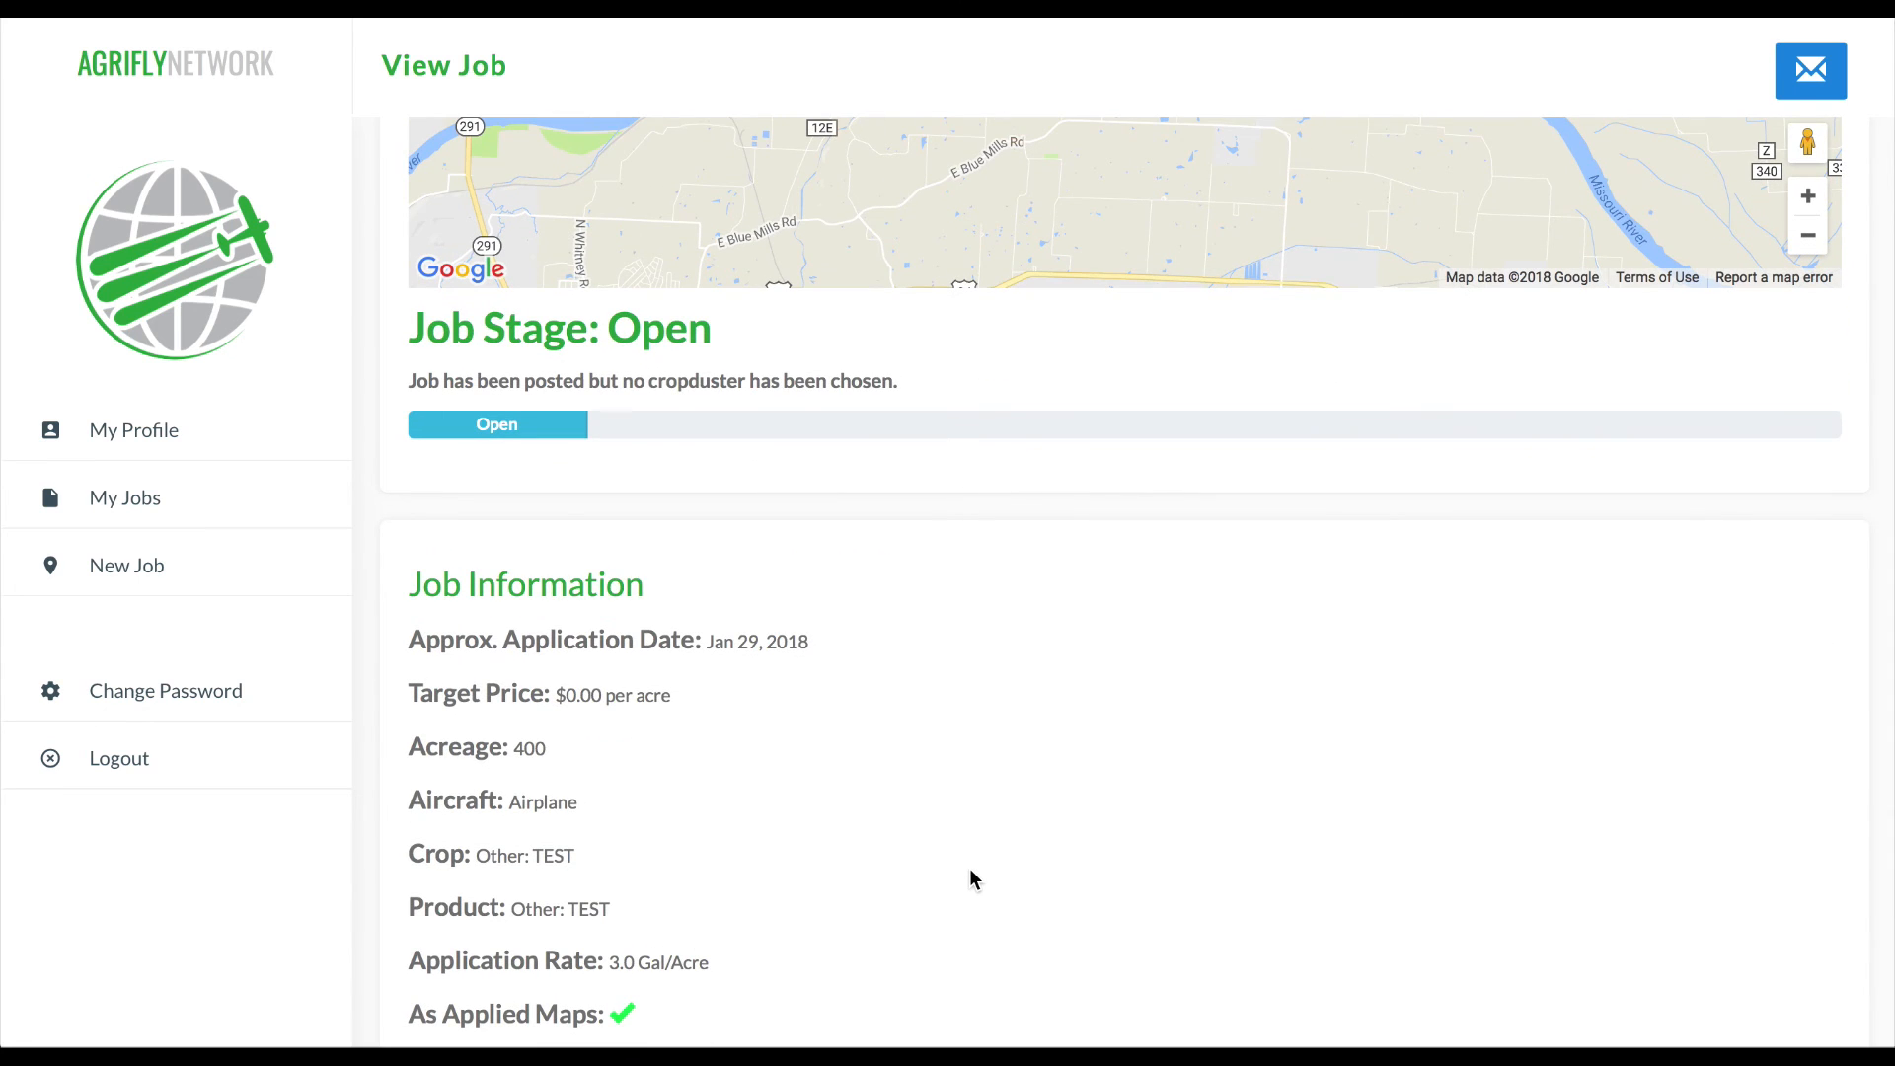
scroll(969, 878, down, 2)
scroll(970, 879, down, 1)
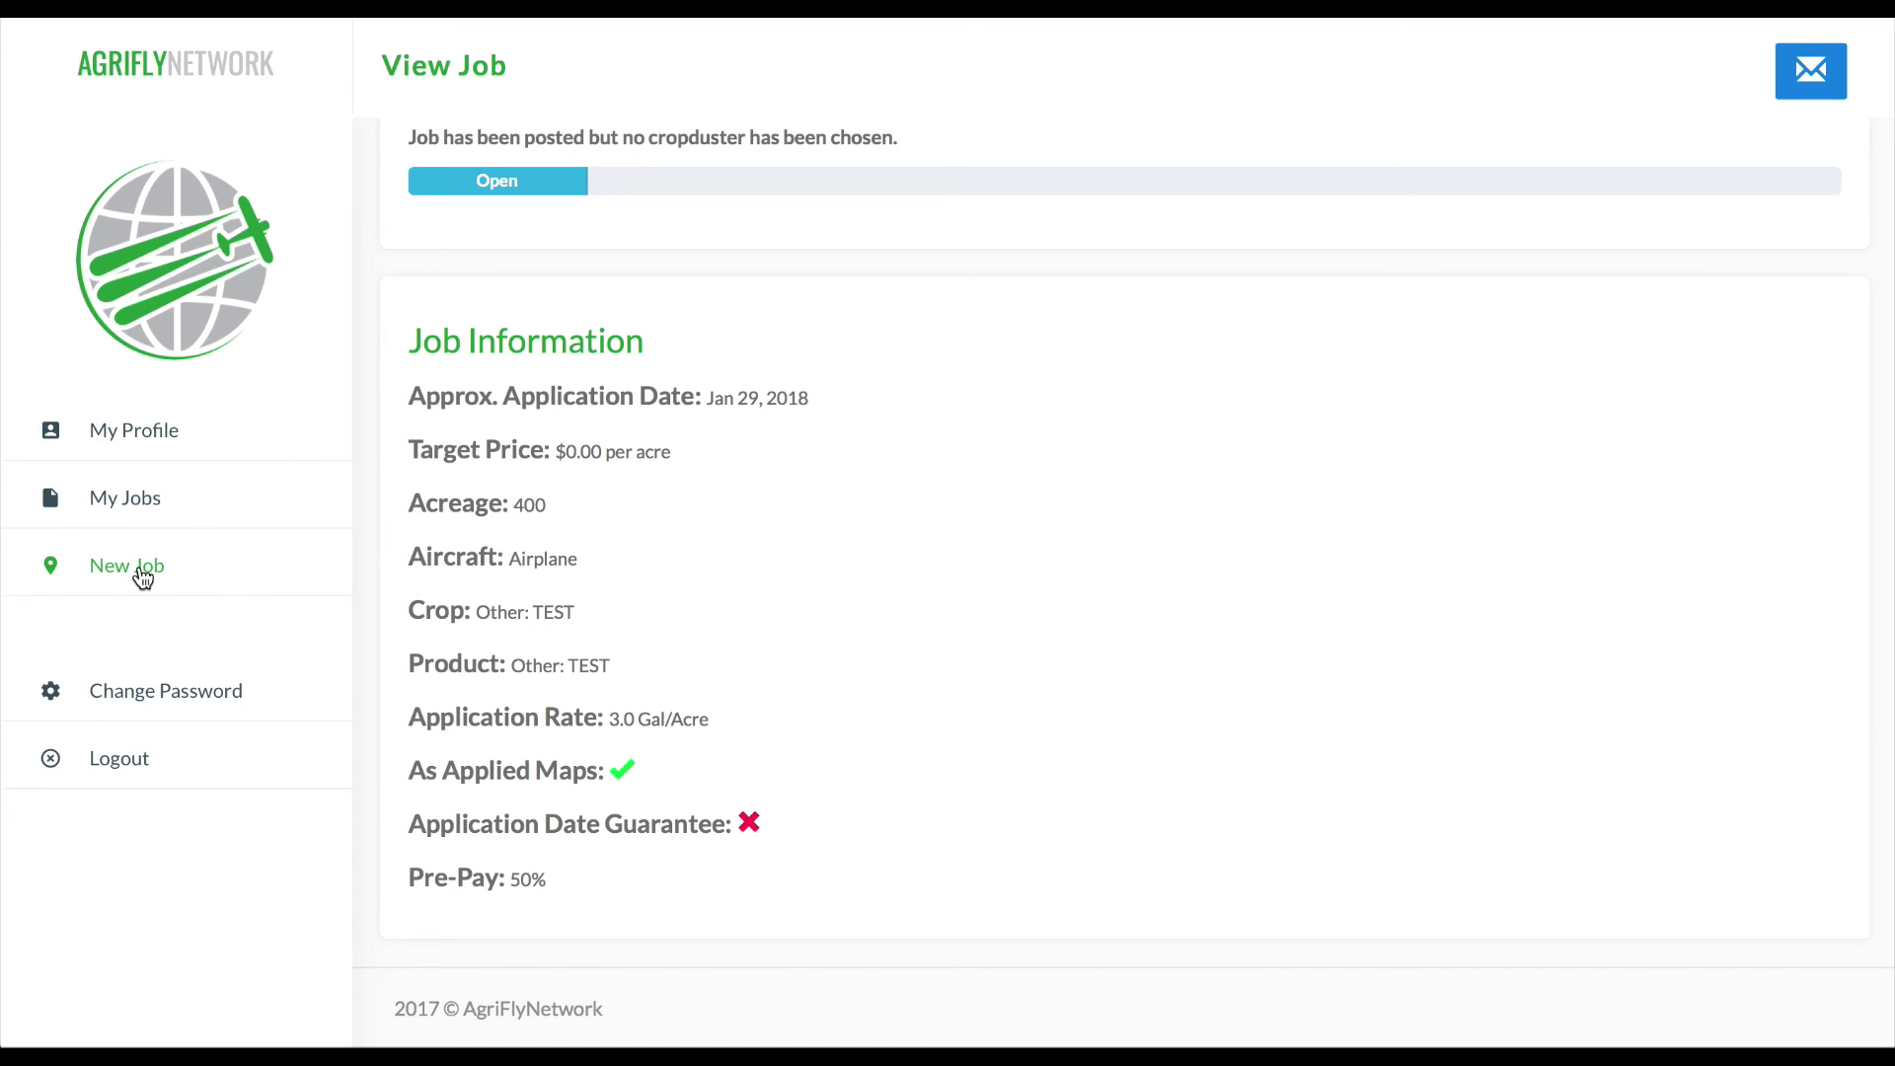
scroll(827, 592, up, 2)
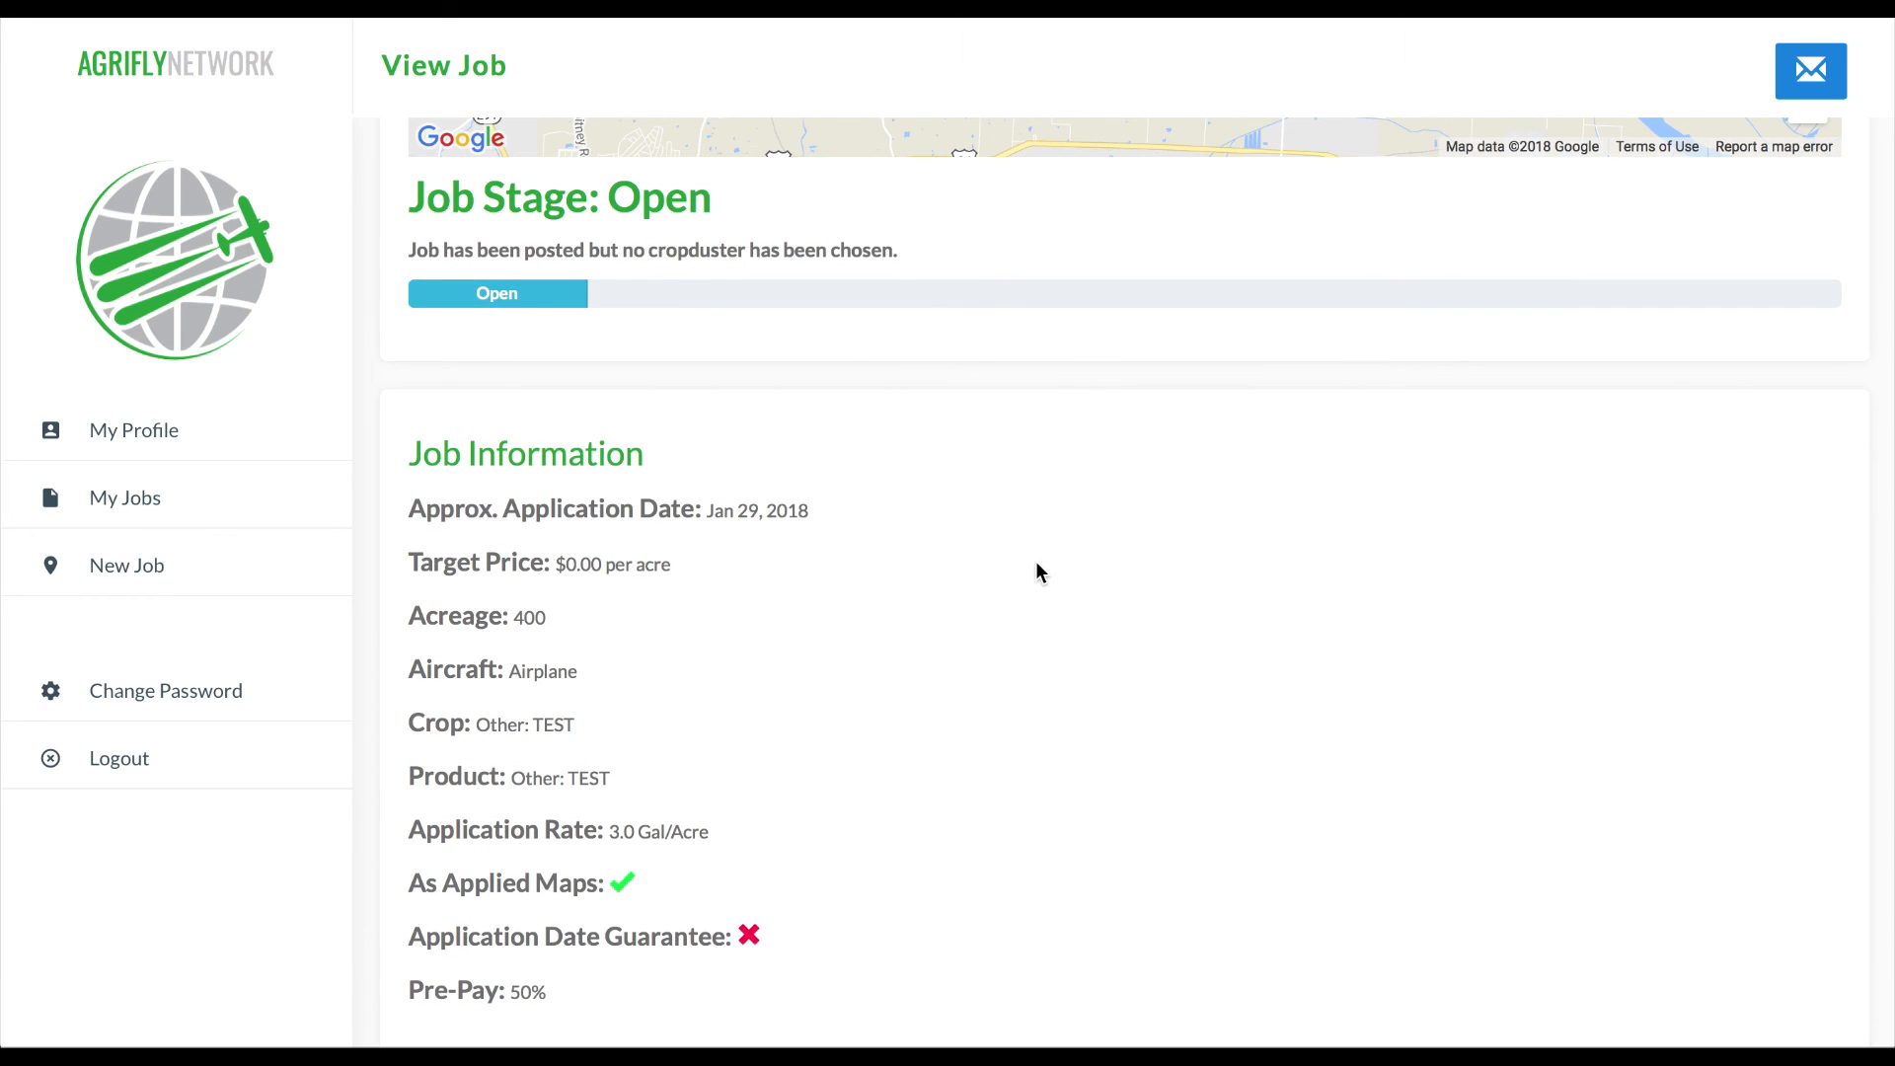
scroll(1036, 569, up, 2)
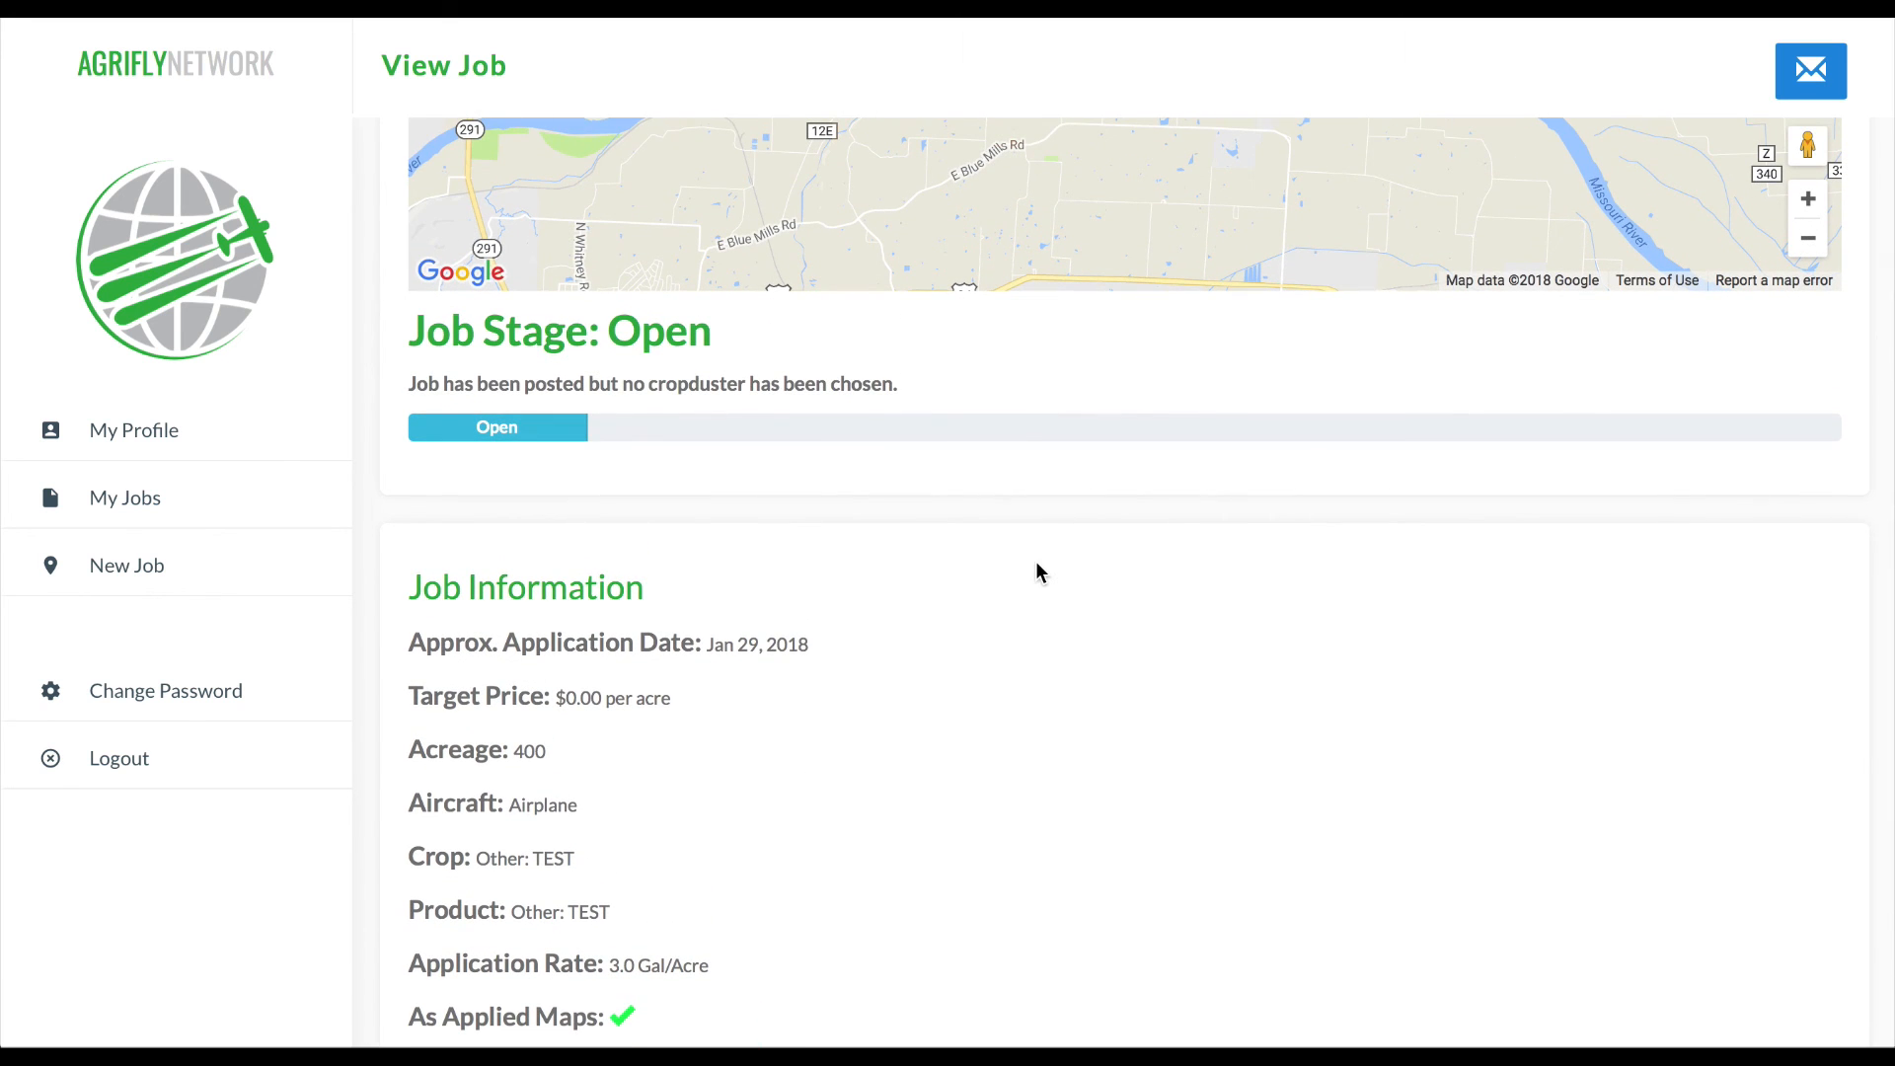
scroll(1037, 571, down, 4)
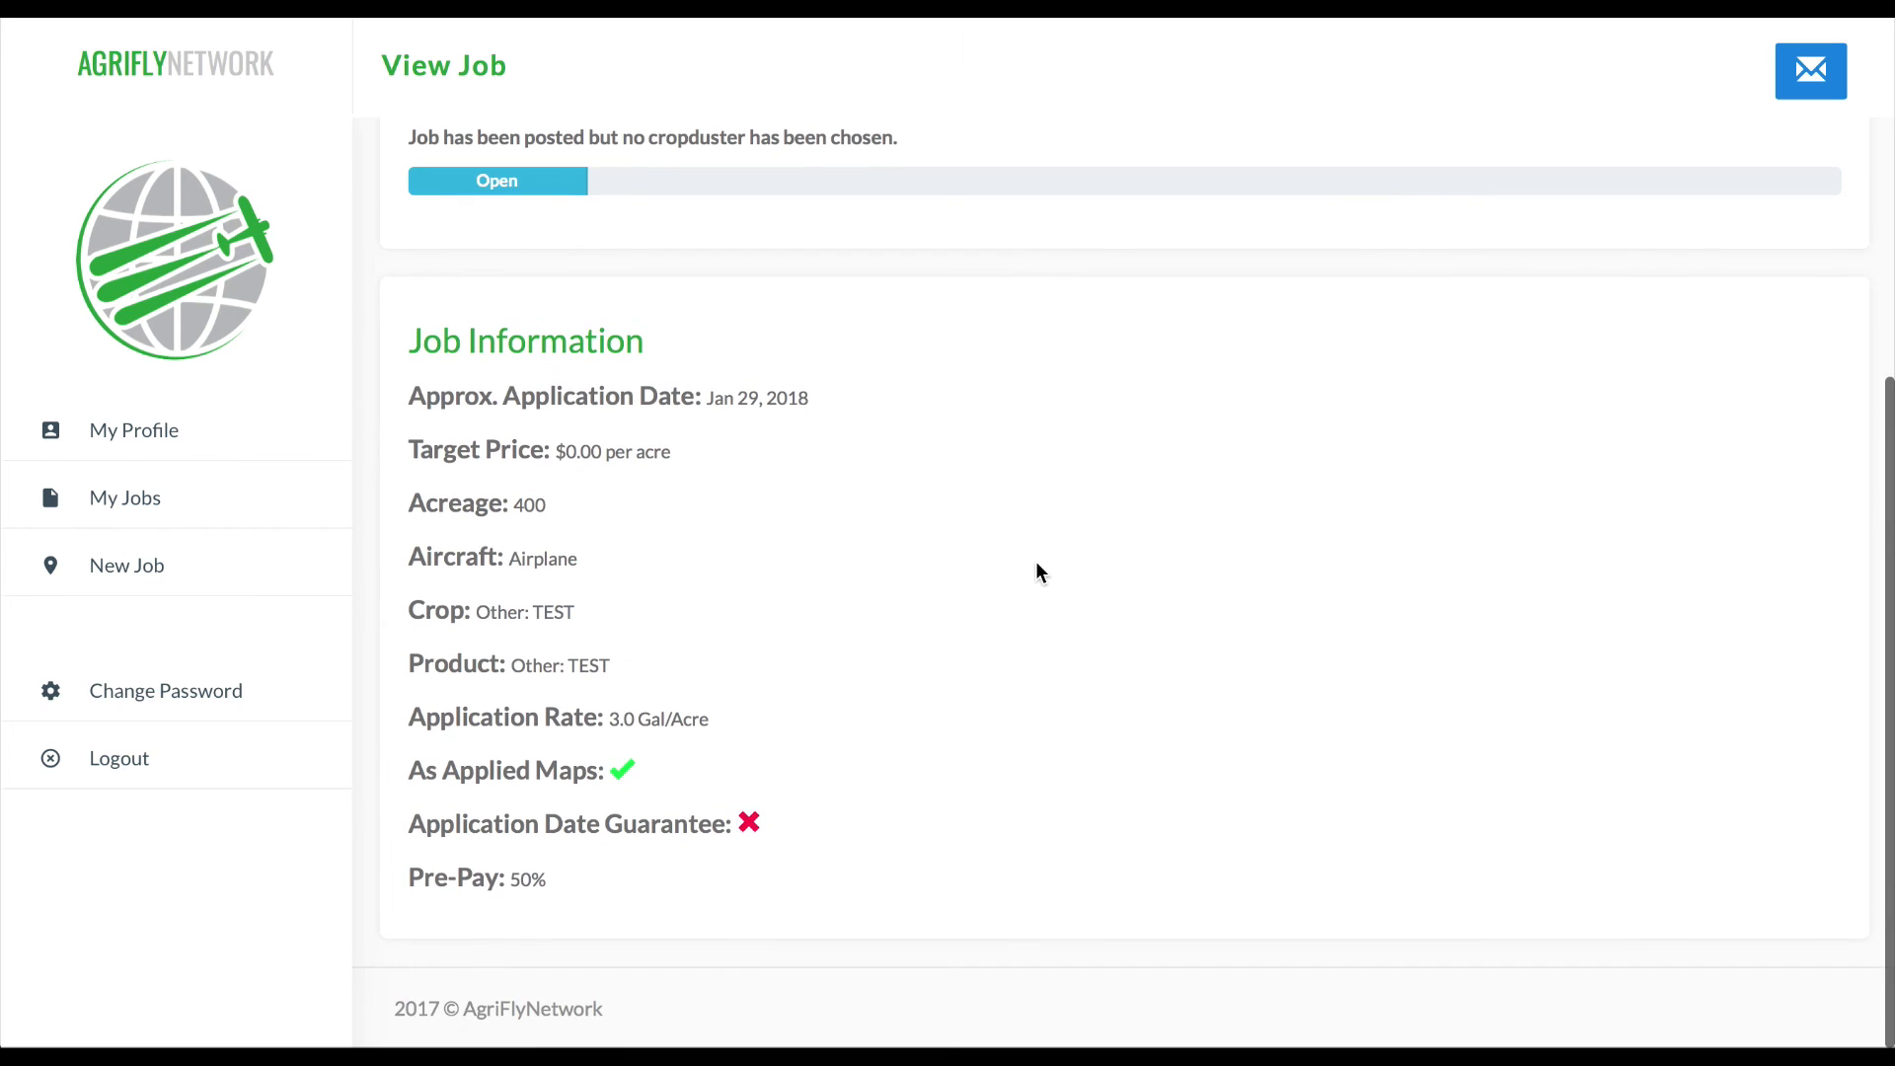
scroll(1037, 573, up, 8)
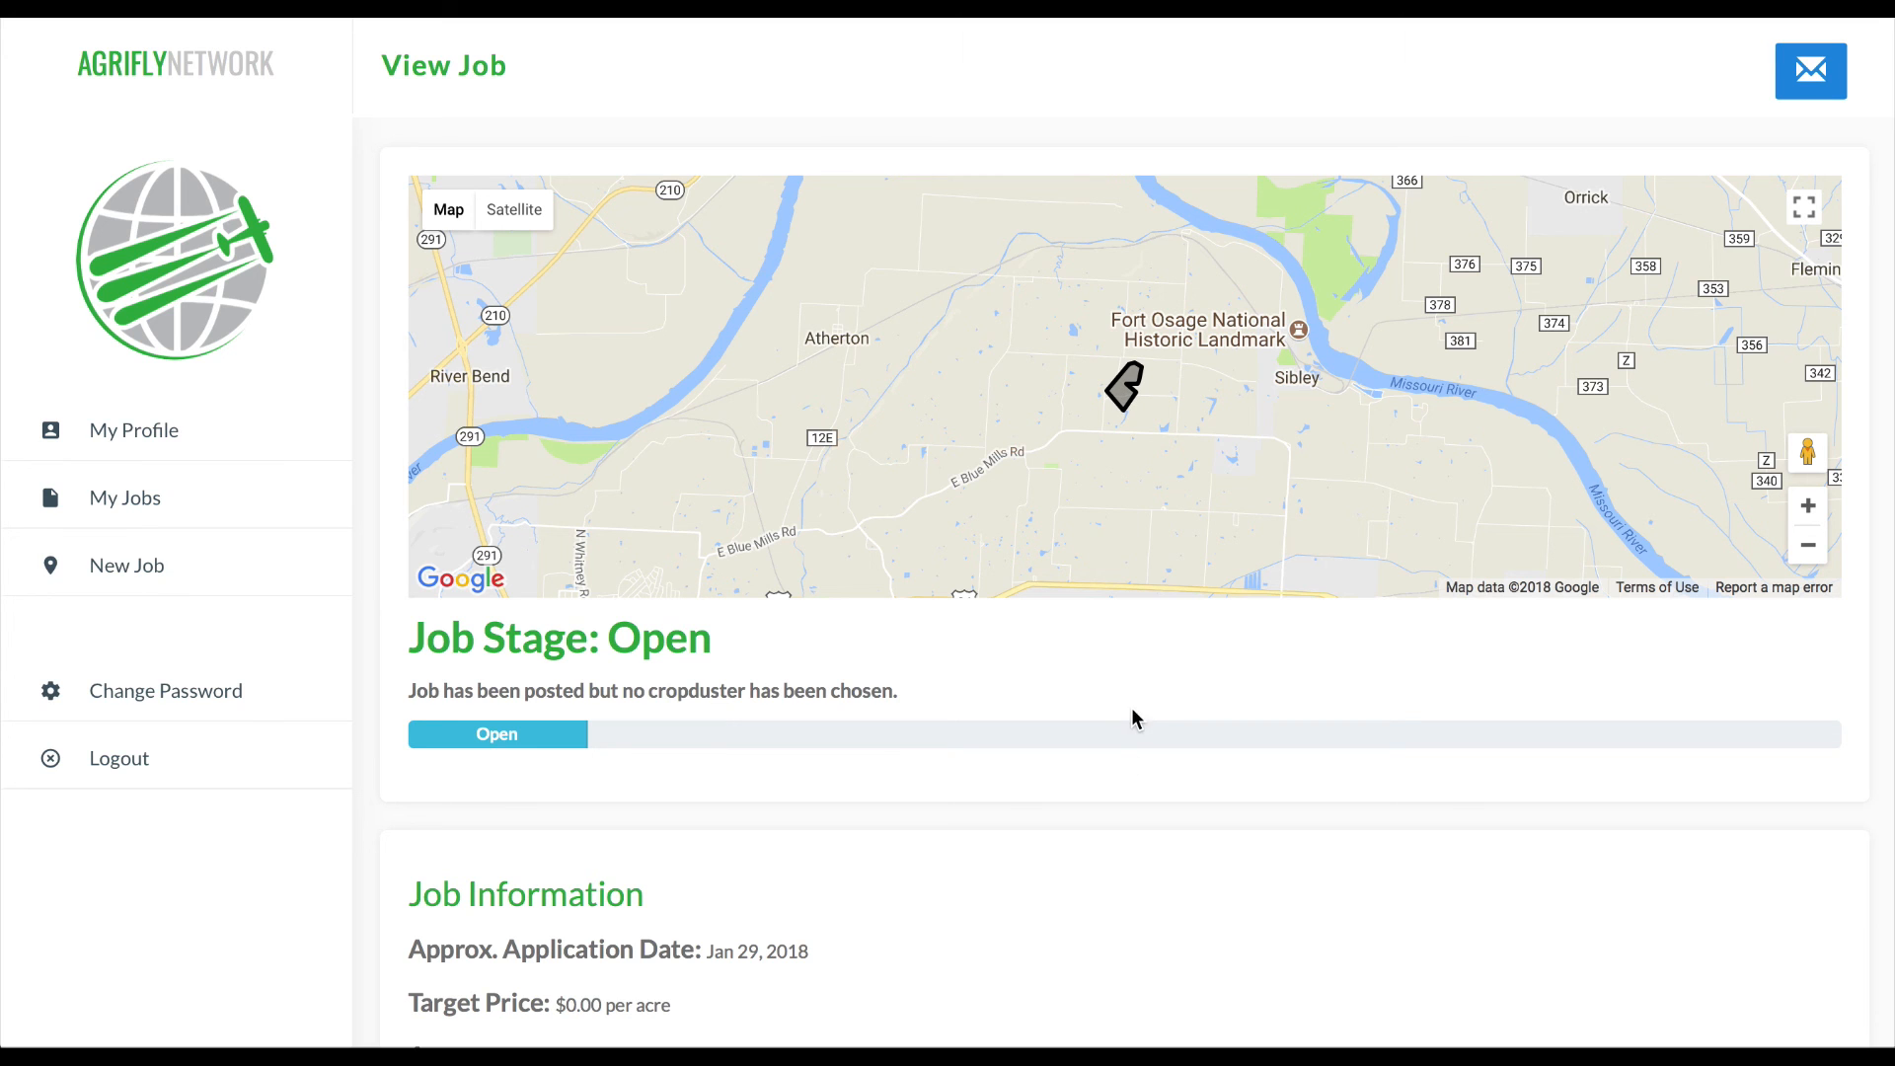
scroll(1087, 883, down, 8)
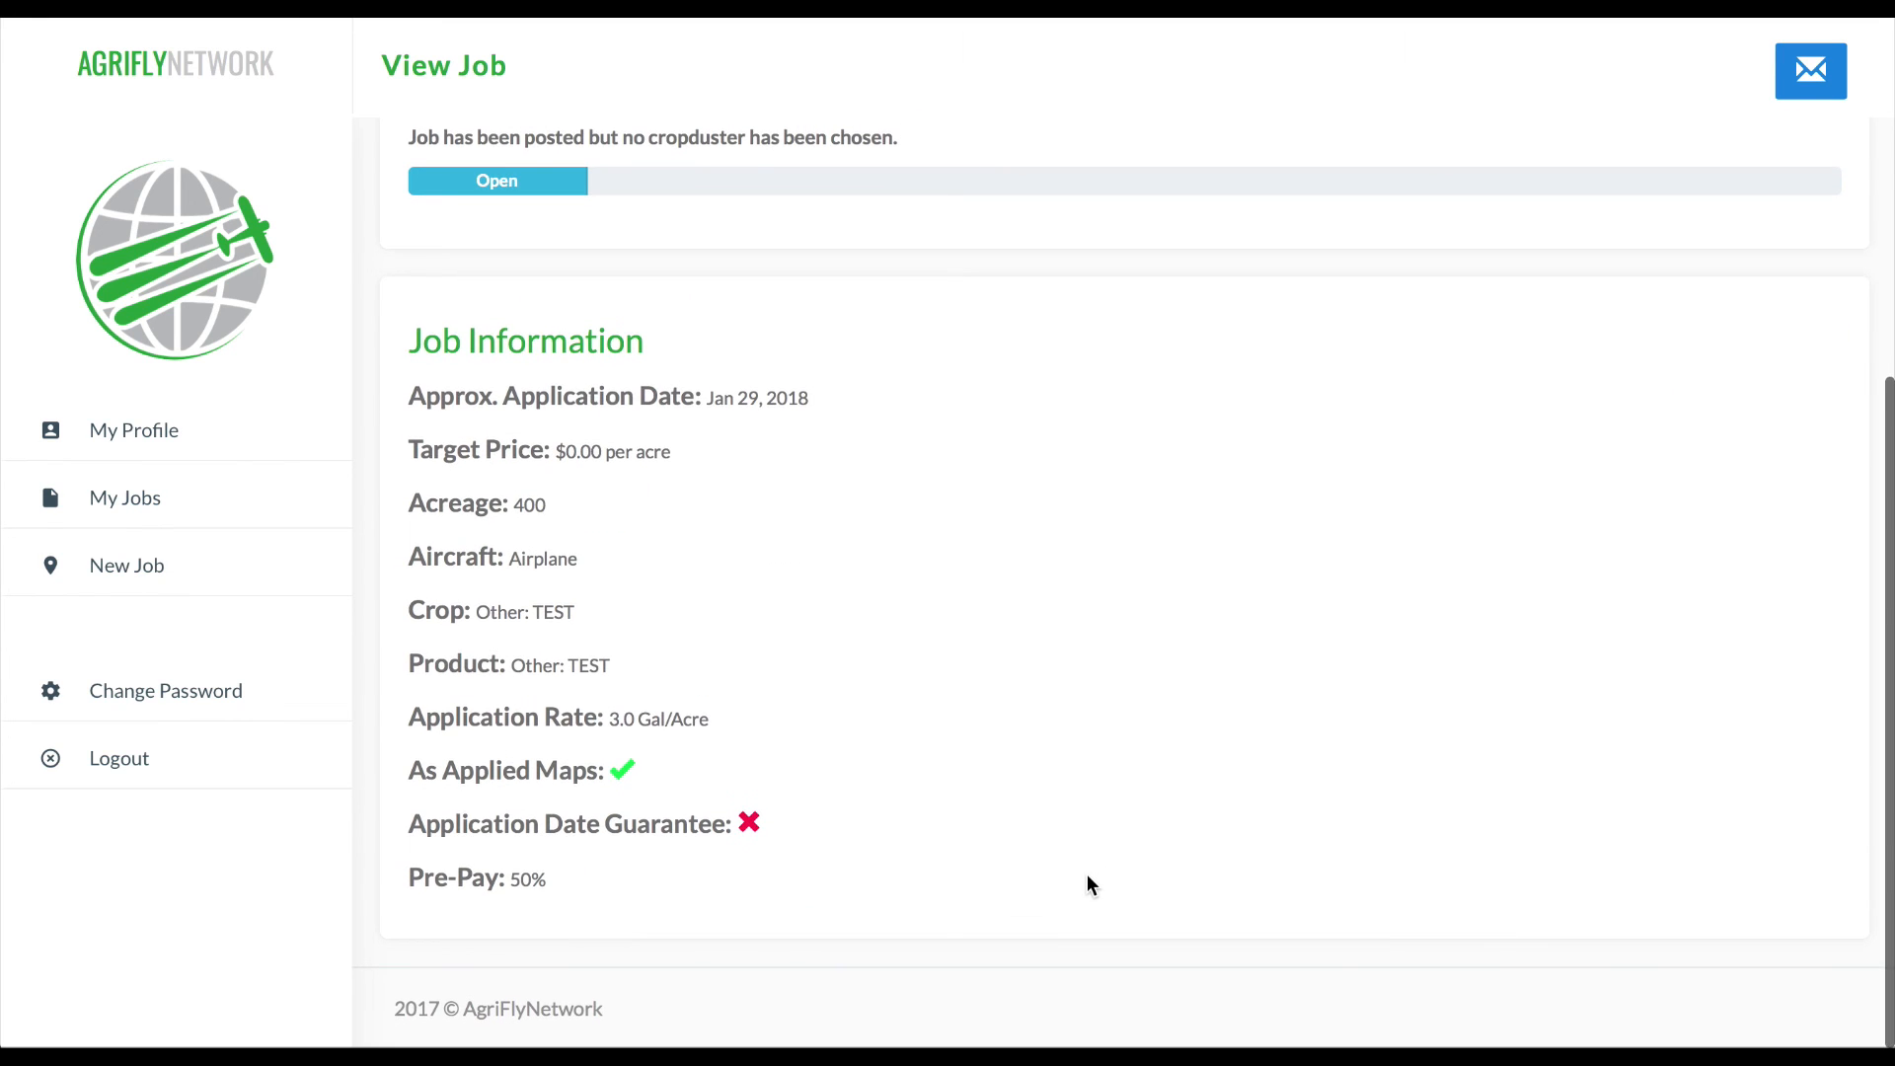
scroll(1113, 768, up, 3)
scroll(1113, 760, down, 2)
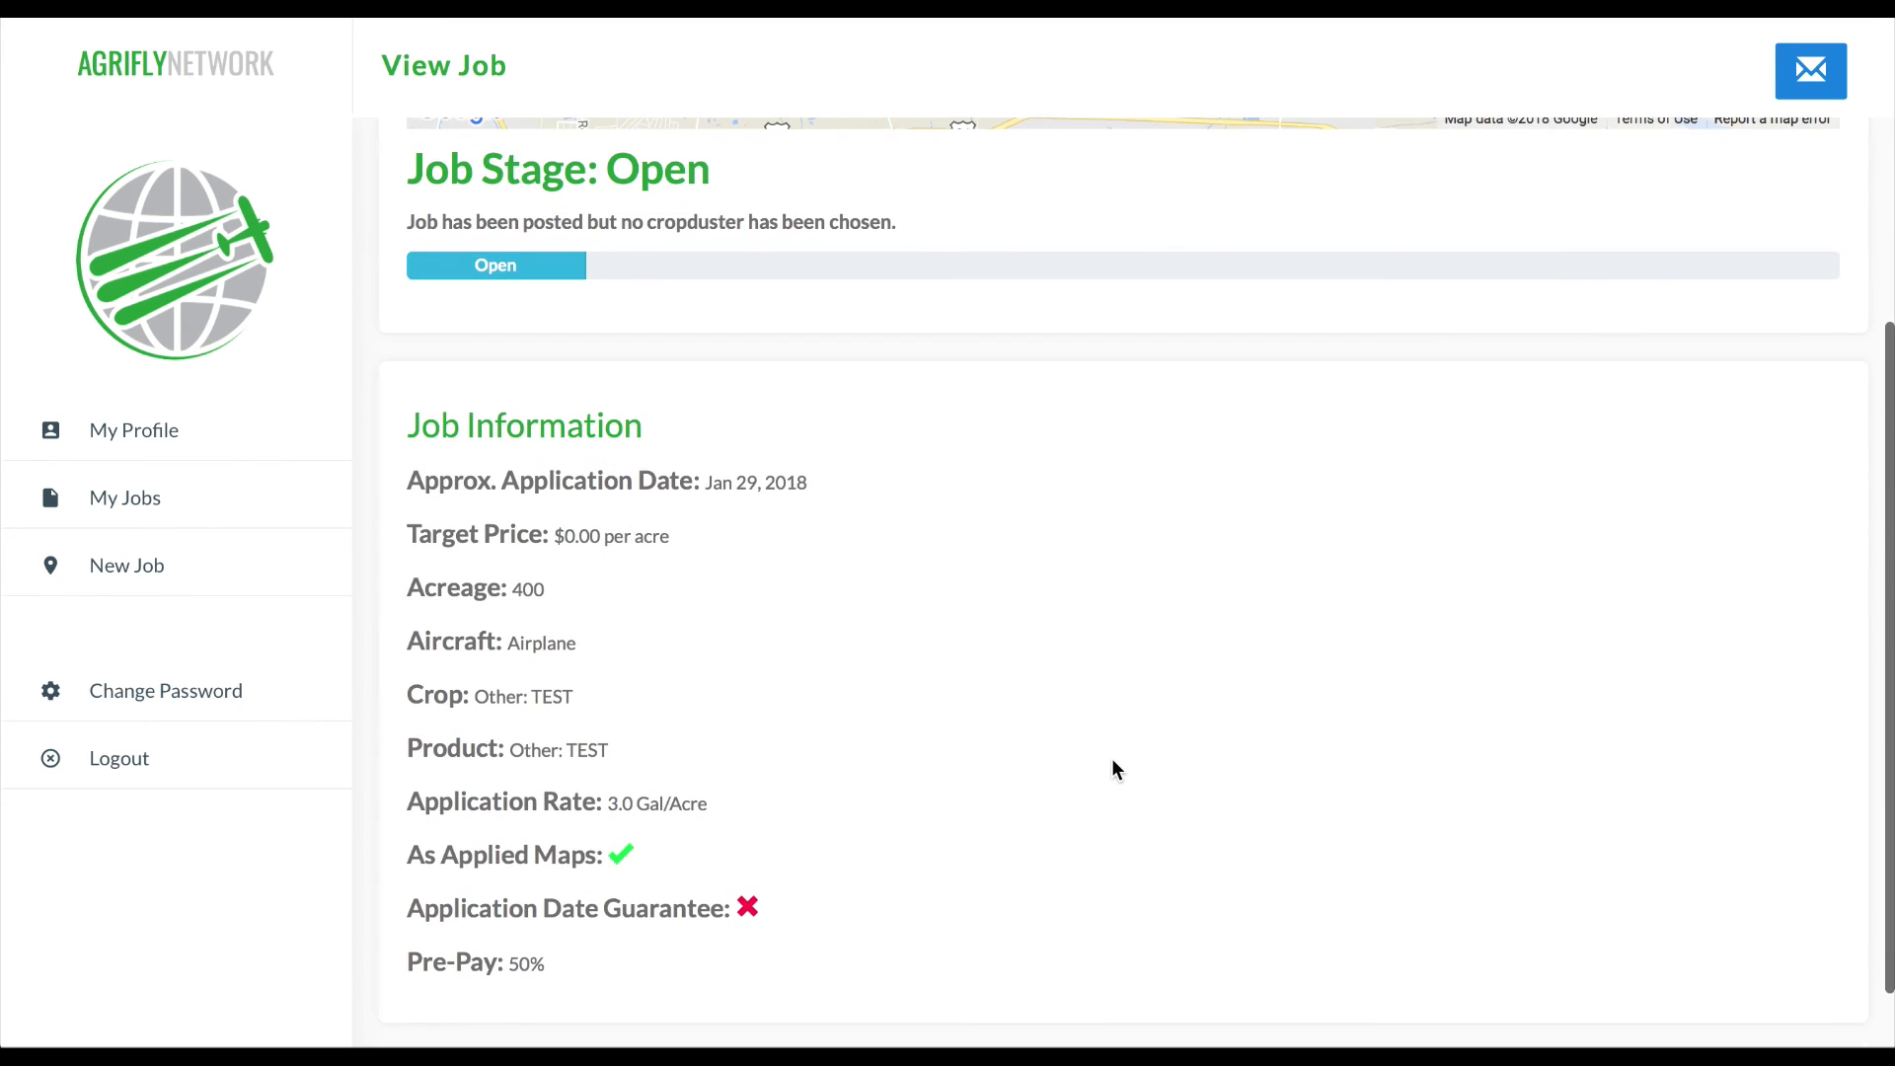
scroll(1112, 760, up, 5)
scroll(1112, 768, down, 5)
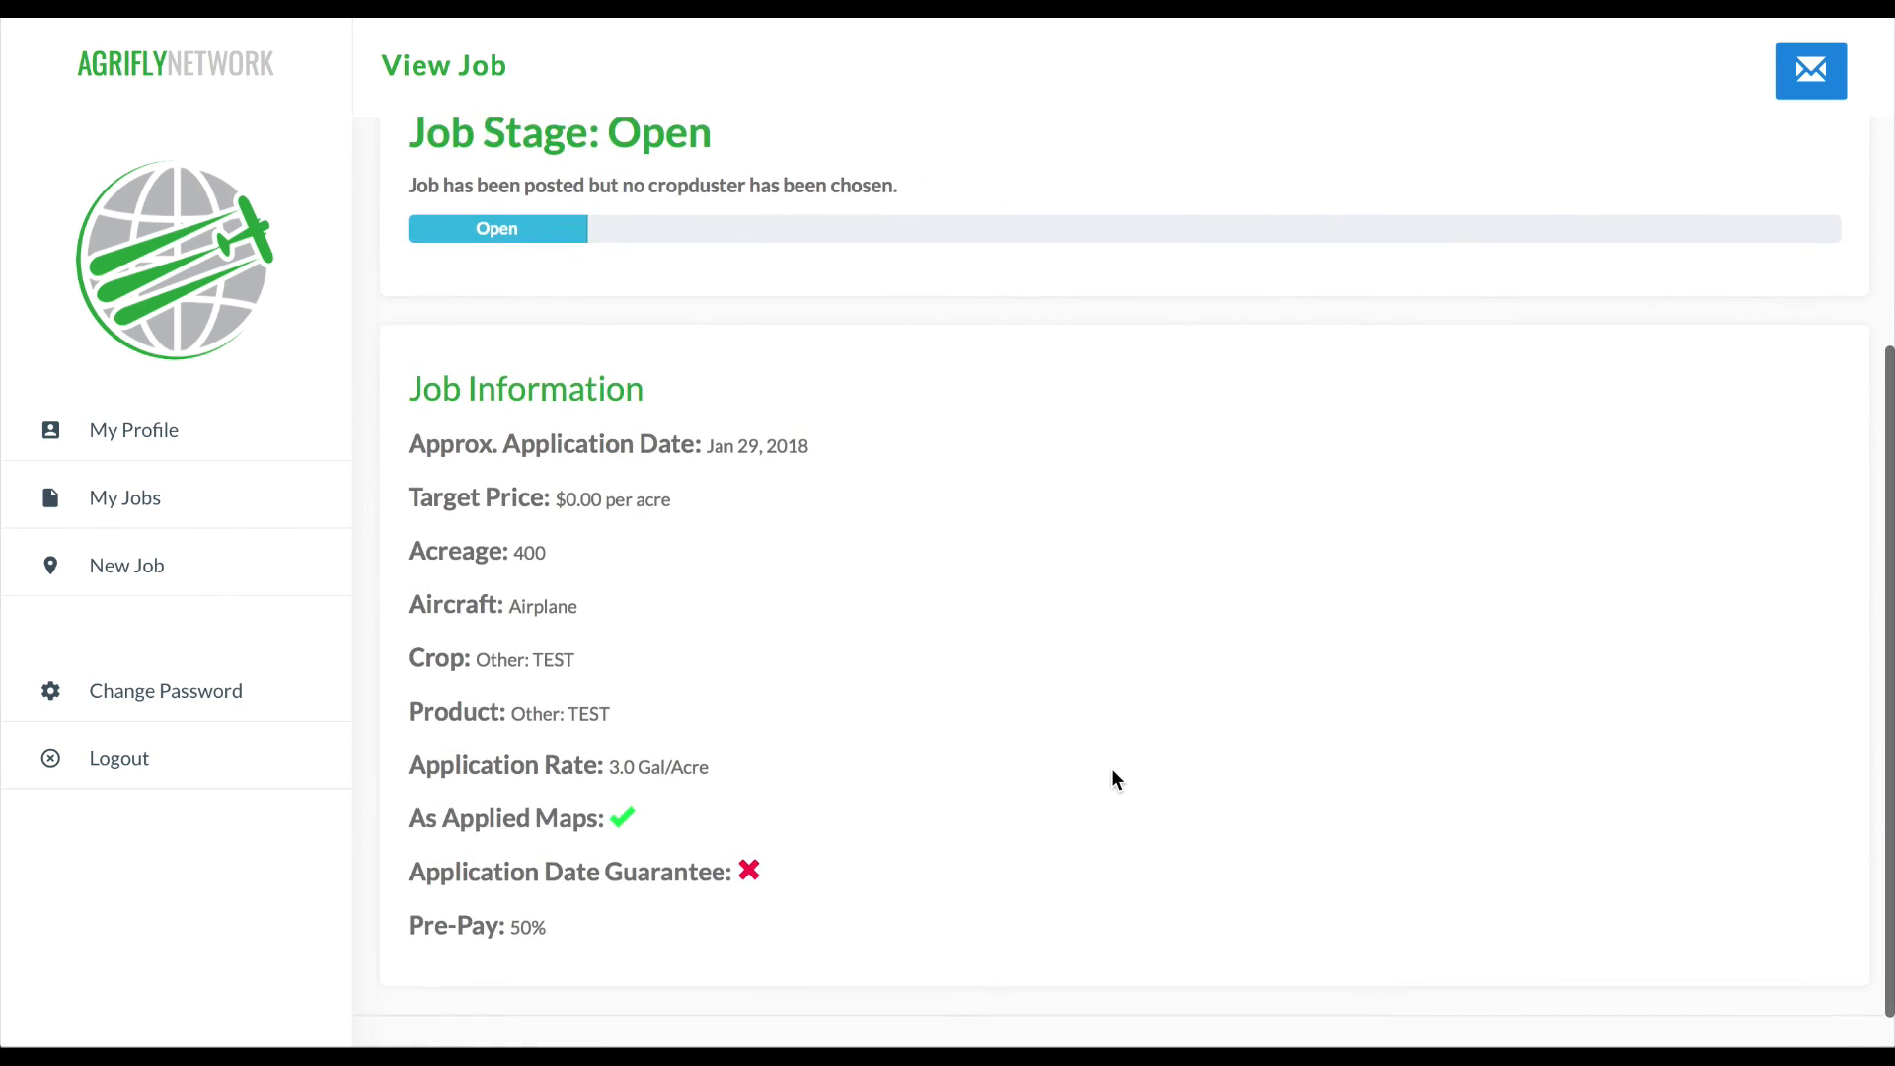